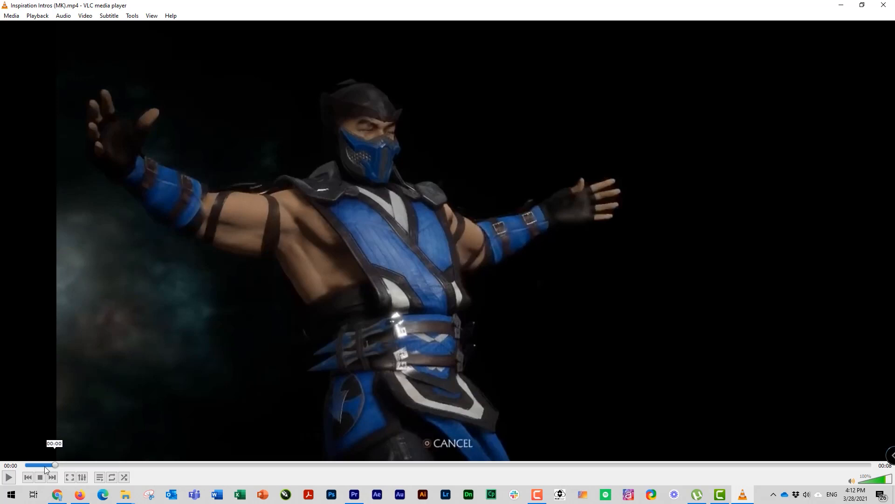
Play the Inspiration Intros (MK).mp4 reference clip up to the ice scene, pause it, and put the player away
left_click(9, 478)
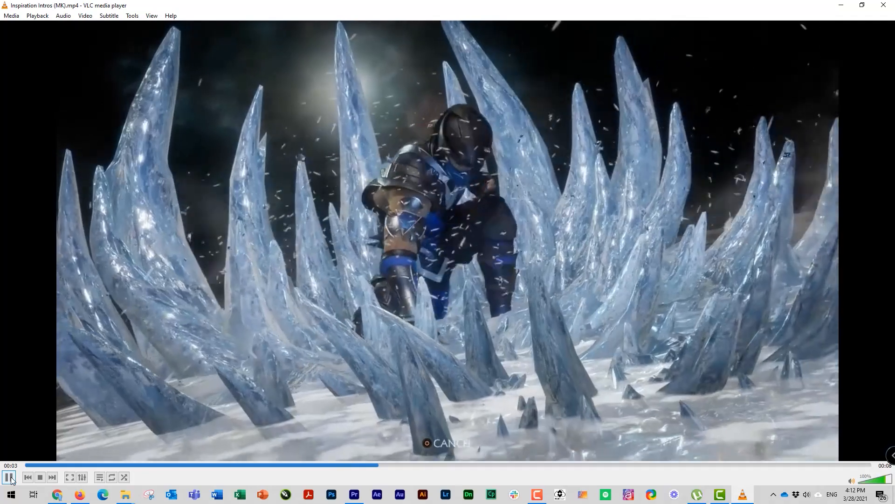
left_click(10, 477)
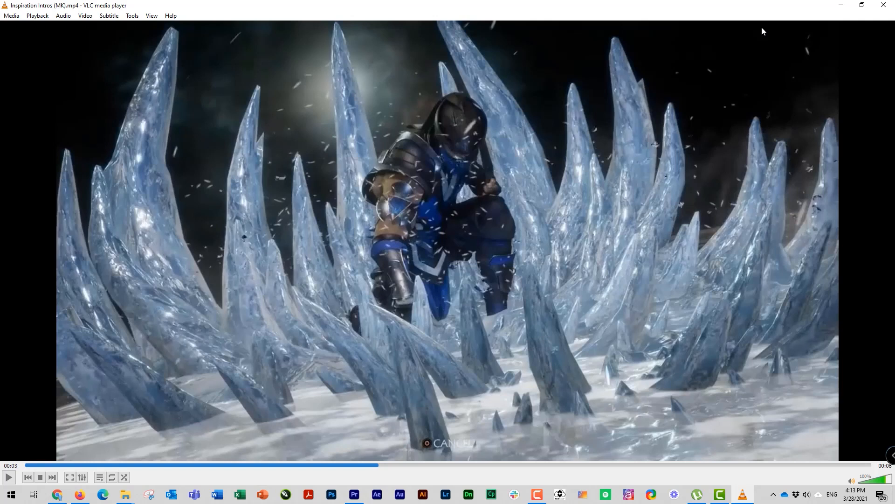
left_click(834, 5)
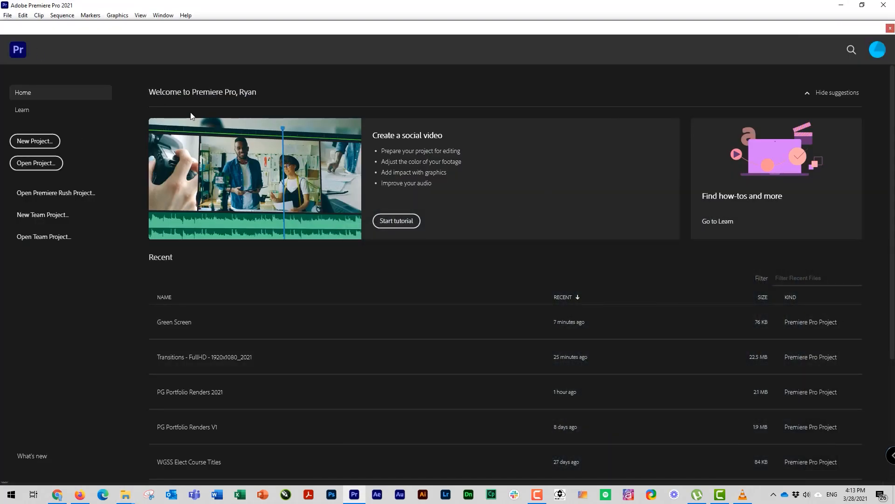
Create a new Premiere Pro project named "My VFX Green Screen"
left_click(35, 141)
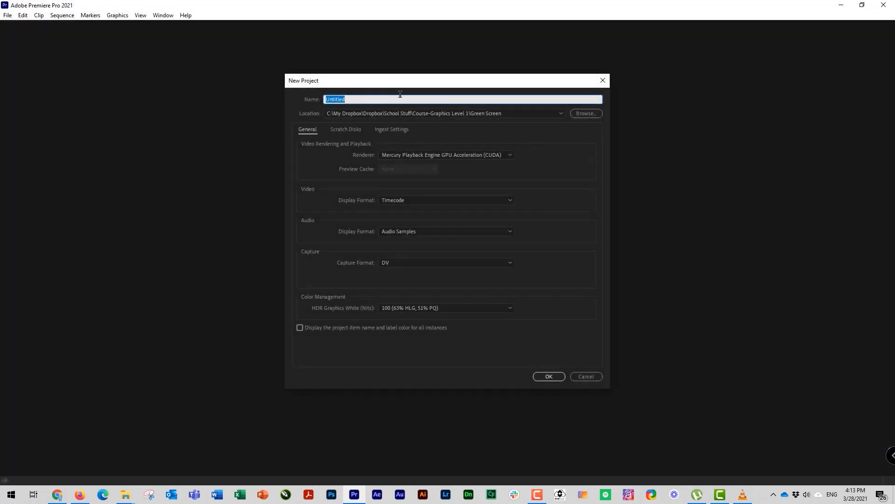
type("My VFX Green Screen")
key("Return")
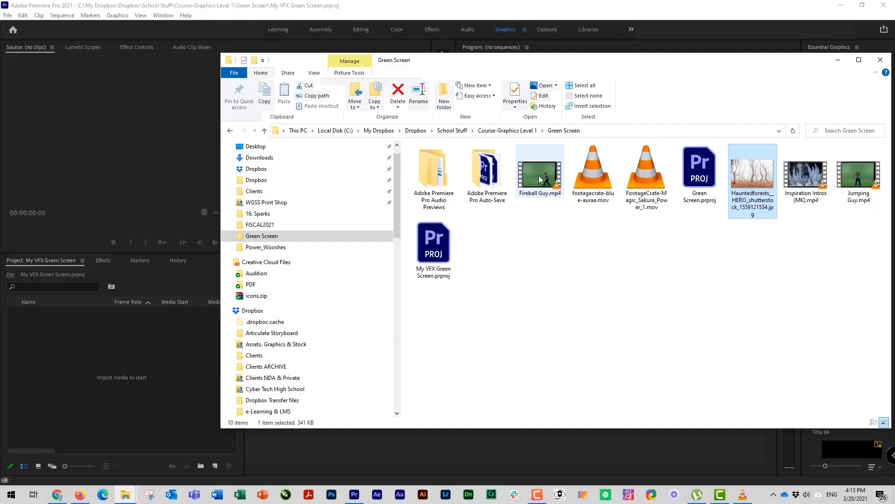
Import Fireball Guy.mp4 and Jumping Guy.mp4 into the project and preview the Fireball Guy footage
left_click_drag(540, 173, 88, 347)
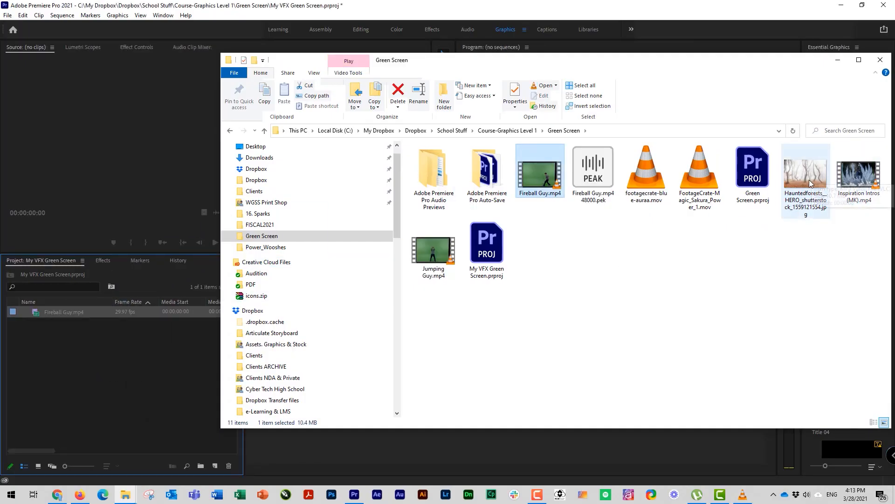
left_click_drag(433, 252, 89, 398)
left_click_drag(420, 60, 0, 136)
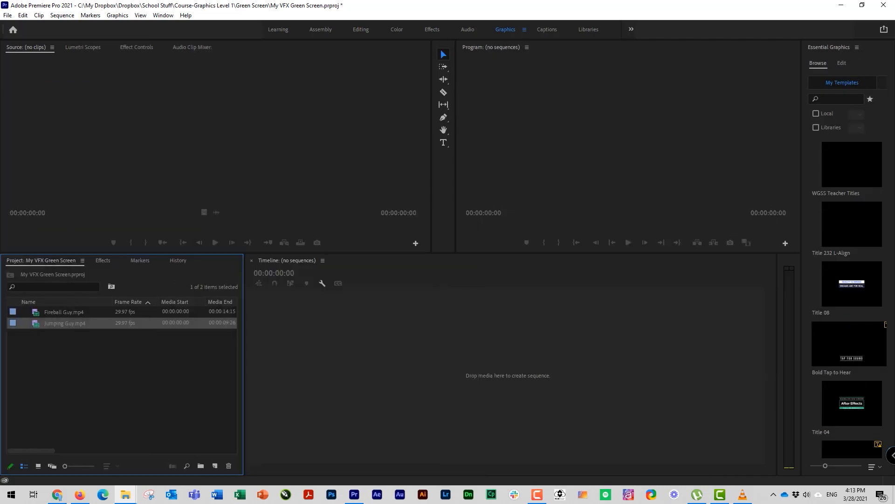
double_click(40, 314)
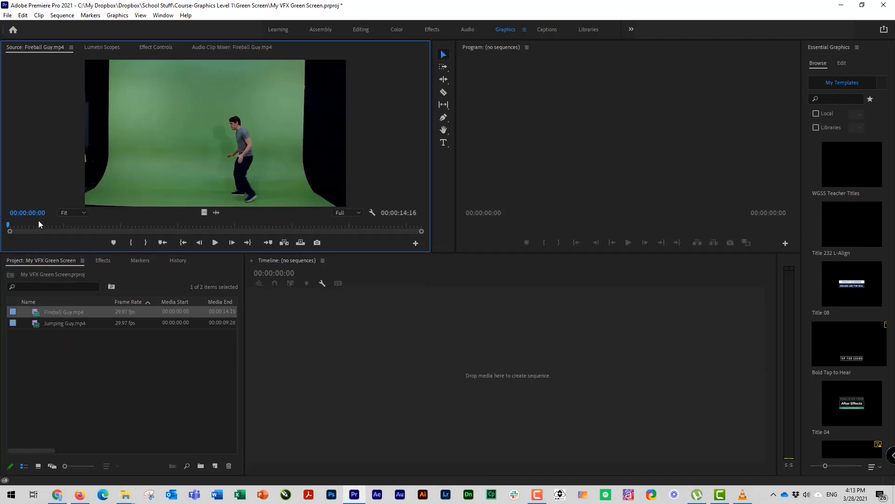
left_click_drag(10, 226, 408, 228)
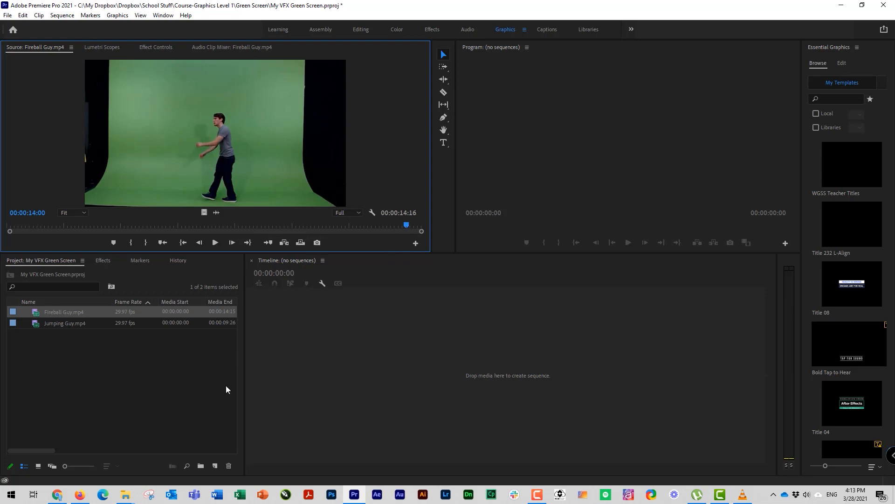
Create a new sequence with the AVCHD 1080p30 preset
left_click(216, 466)
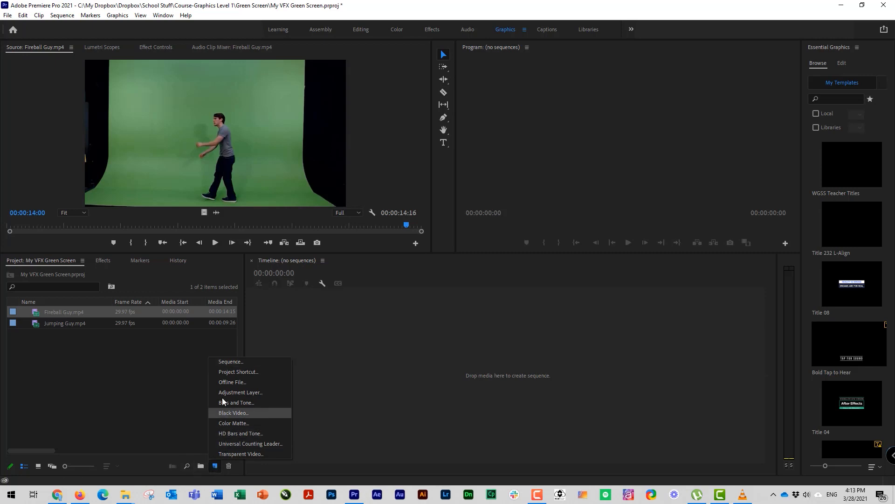
left_click(241, 363)
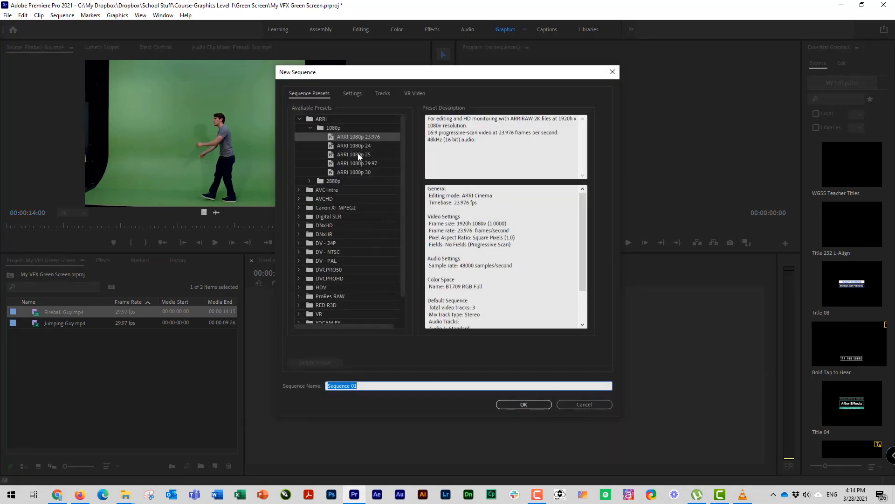
left_click(299, 198)
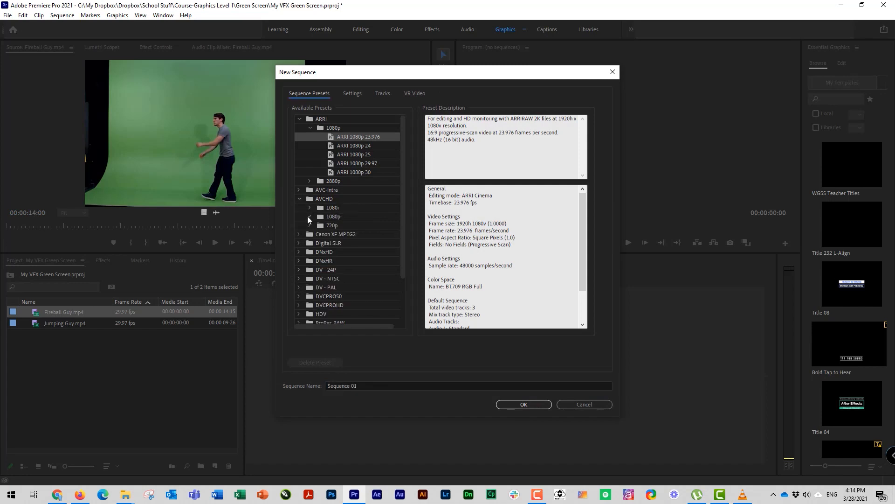
left_click(310, 217)
left_click(356, 259)
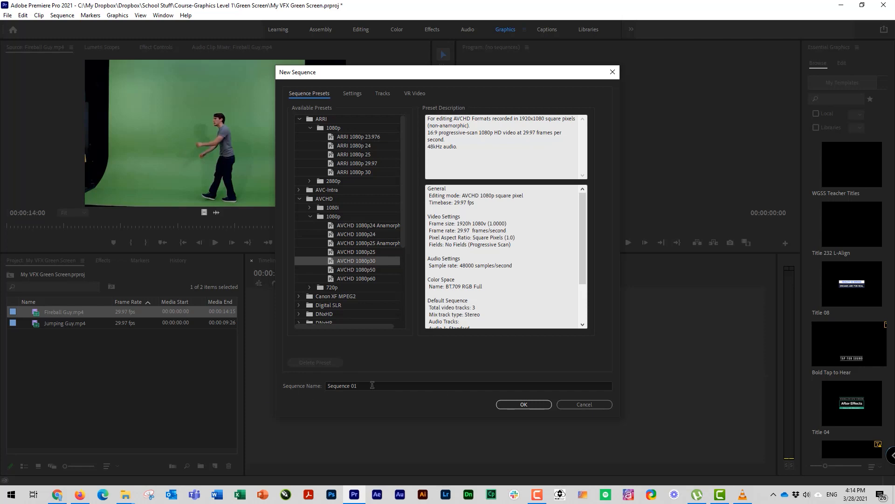
left_click(524, 404)
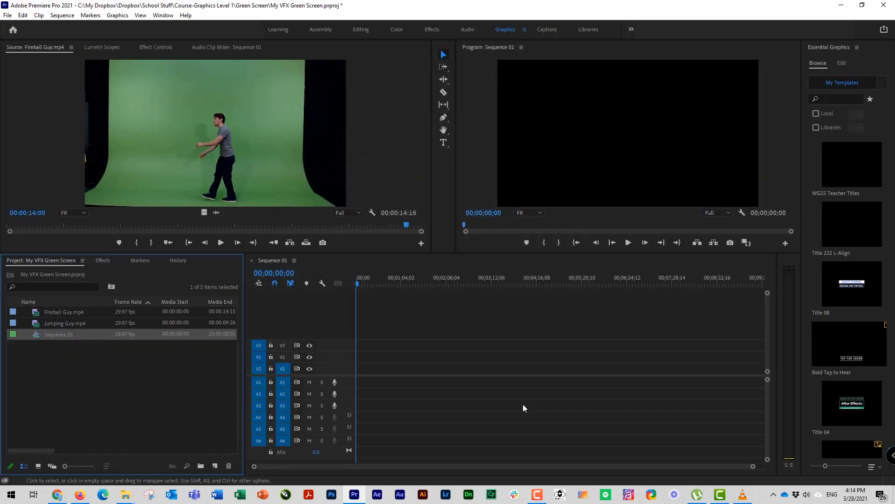
Trim the Fireball Guy source clip with an in point and an out point at 00:00:14:12, and place it at the start of track V1
left_click_drag(167, 225, 87, 271)
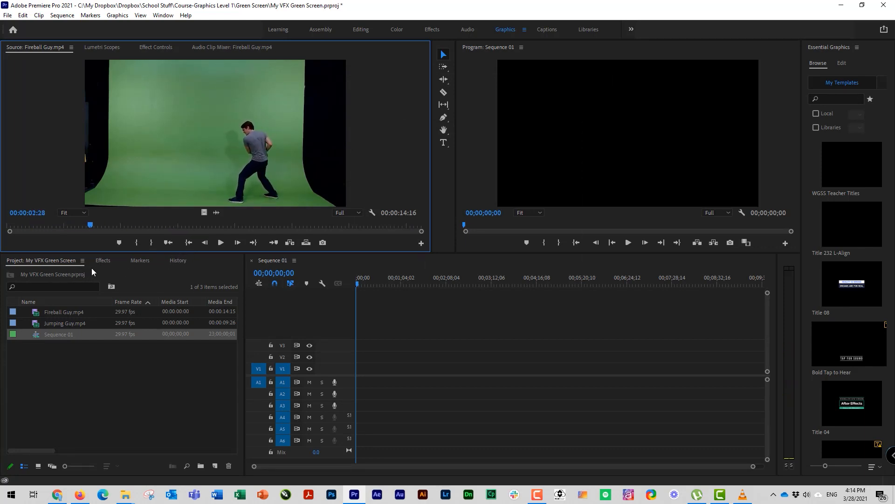
key("i")
left_click_drag(92, 226, 414, 217)
key("i")
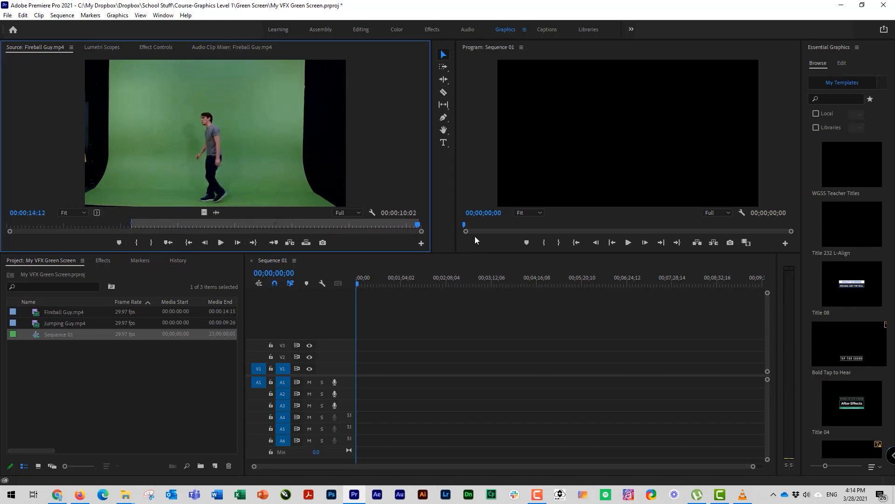
left_click_drag(209, 167, 357, 371)
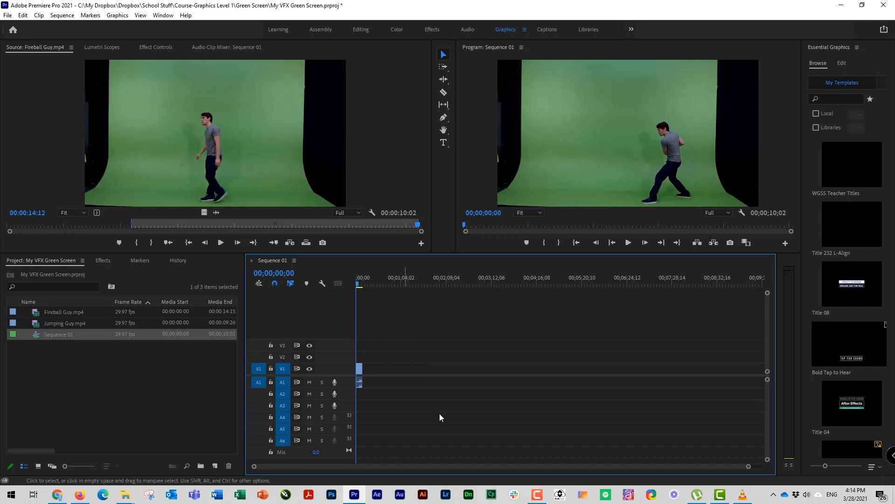
left_click_drag(361, 282, 355, 280)
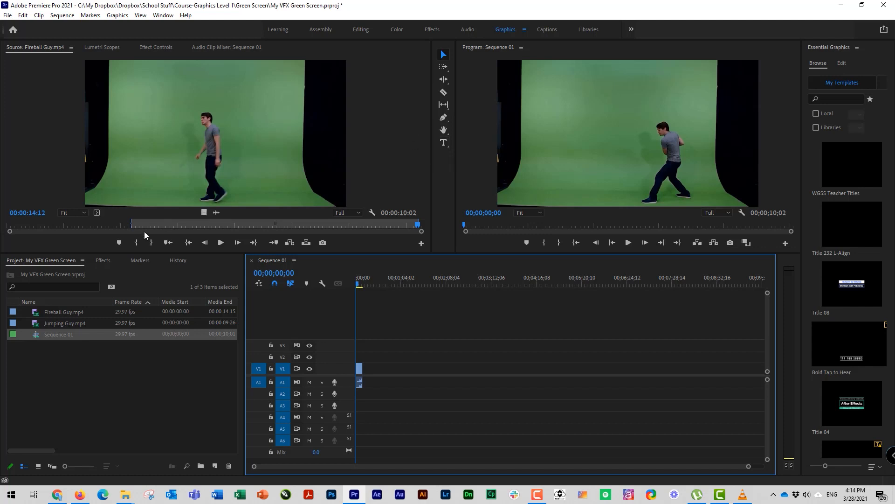
Find the Ultra Key effect and apply it to the Fireball Guy clip in the timeline
left_click(103, 261)
left_click(51, 272)
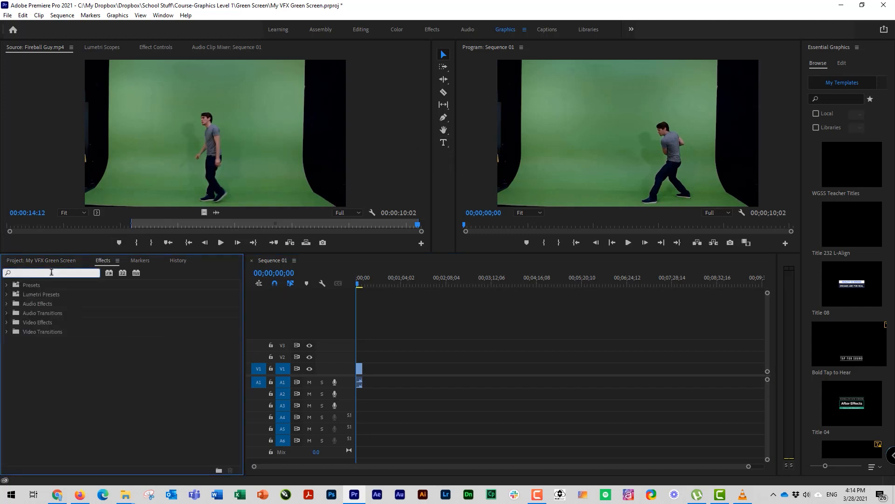
type("ultra")
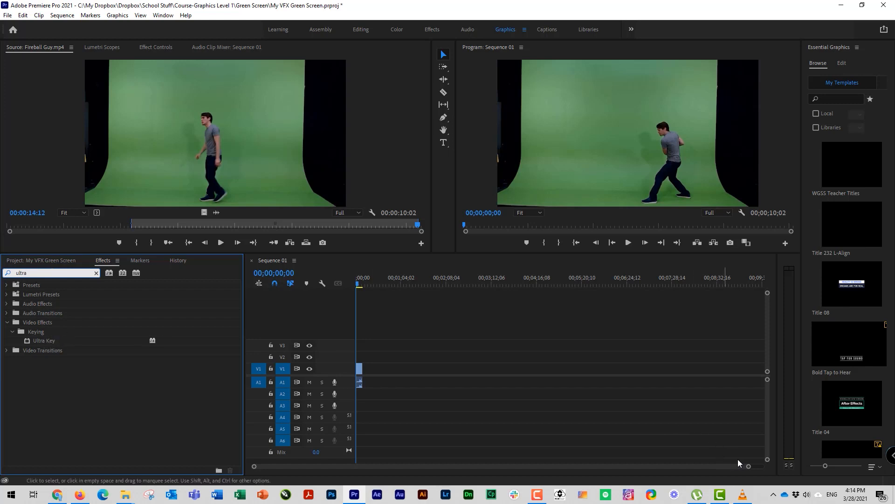
left_click_drag(747, 466, 409, 467)
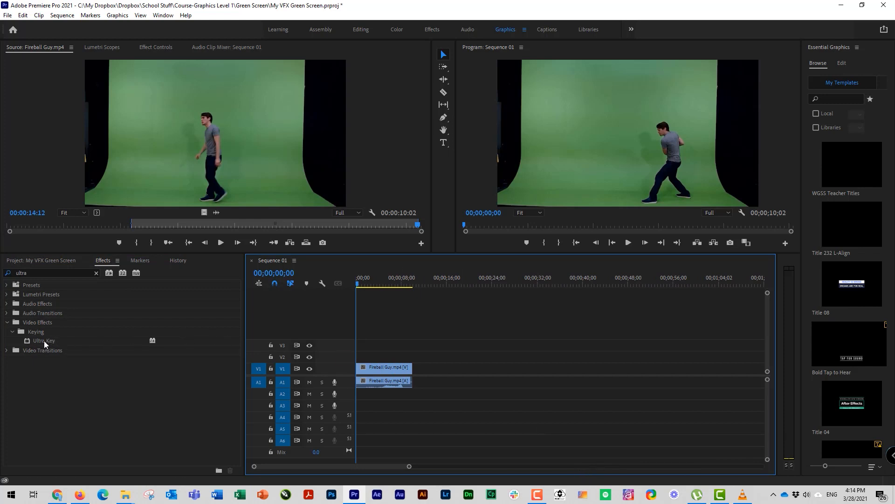
left_click_drag(43, 340, 381, 366)
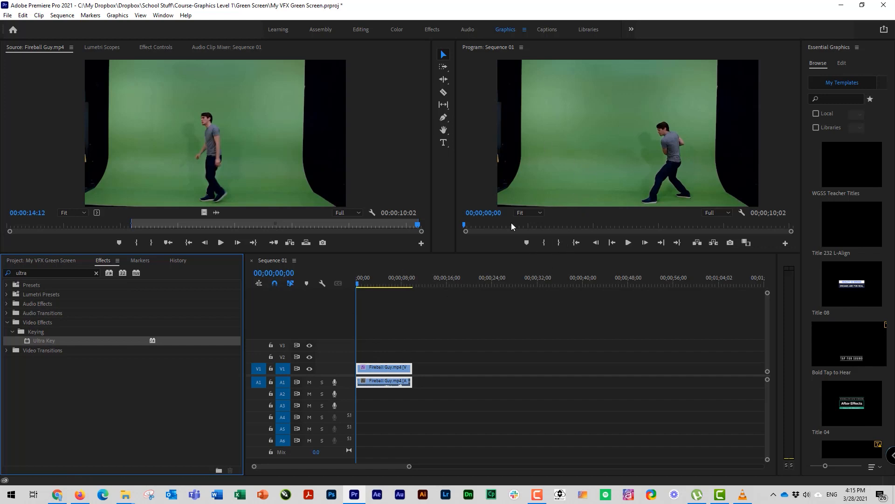
Open the Fireball Guy clip's effect settings, select Opacity, and move the playhead to 00;00;04;01
left_click(157, 47)
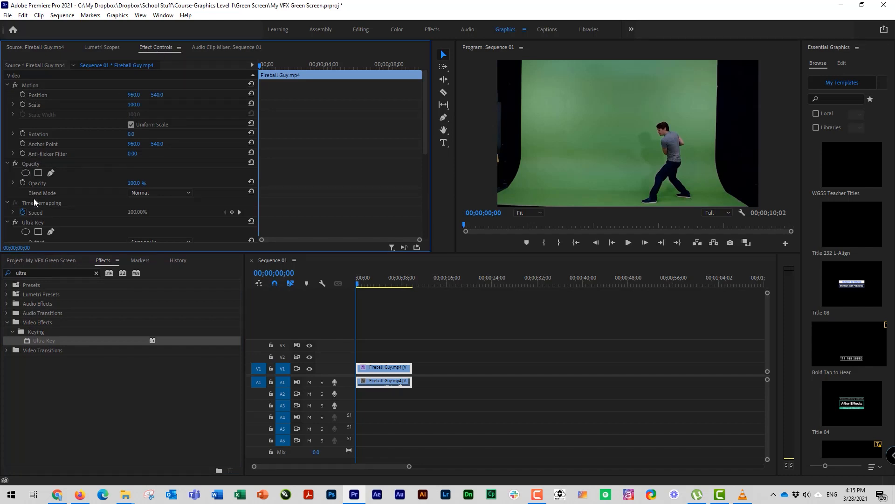
scroll(38, 204, "down", 2)
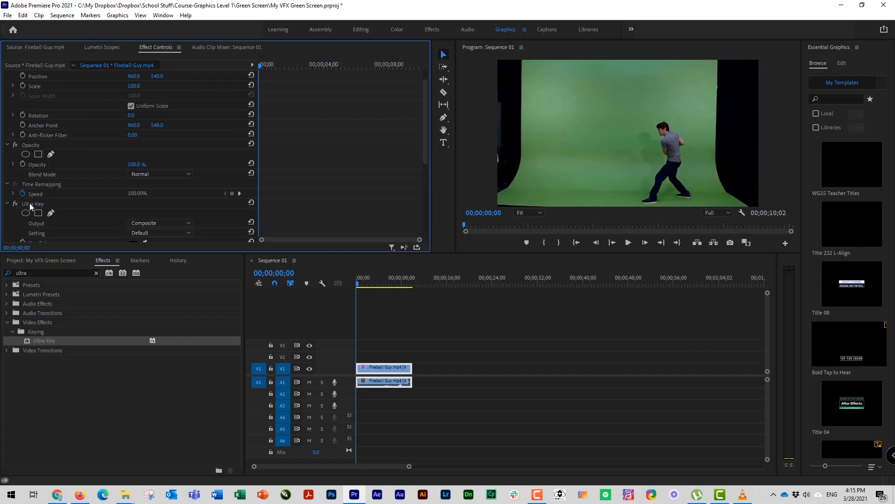
left_click(41, 204)
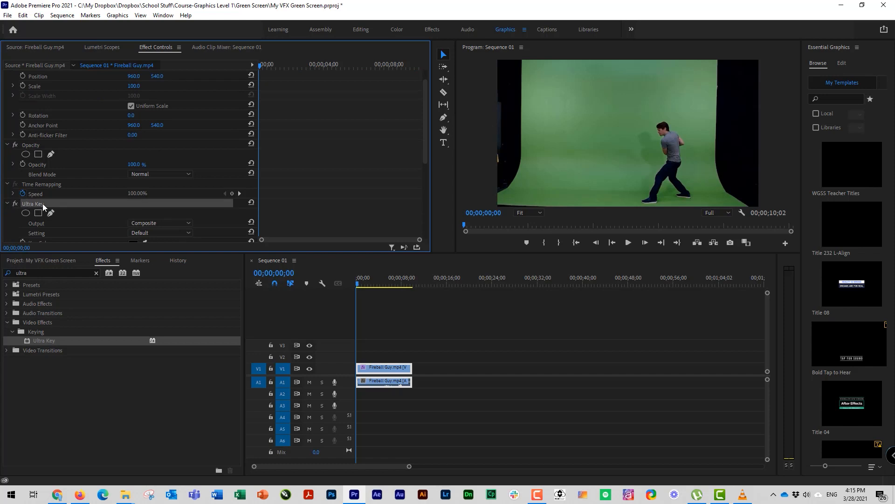
scroll(55, 183, "up", 2)
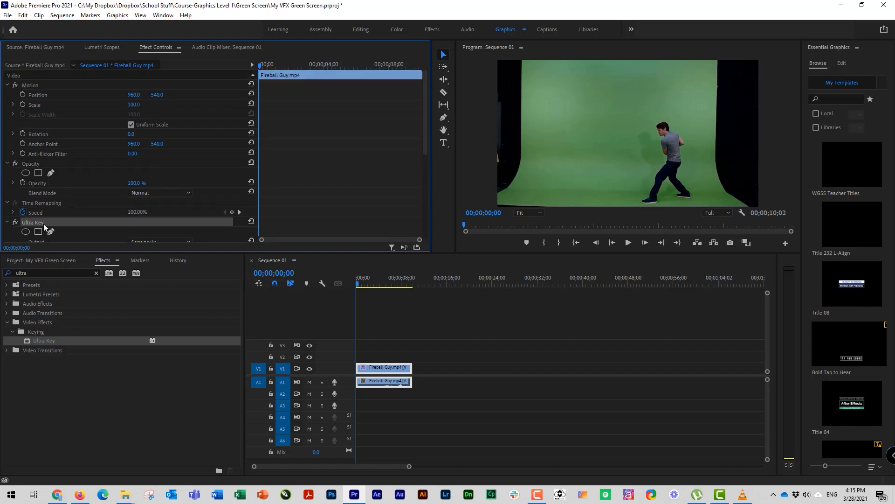
left_click(27, 162)
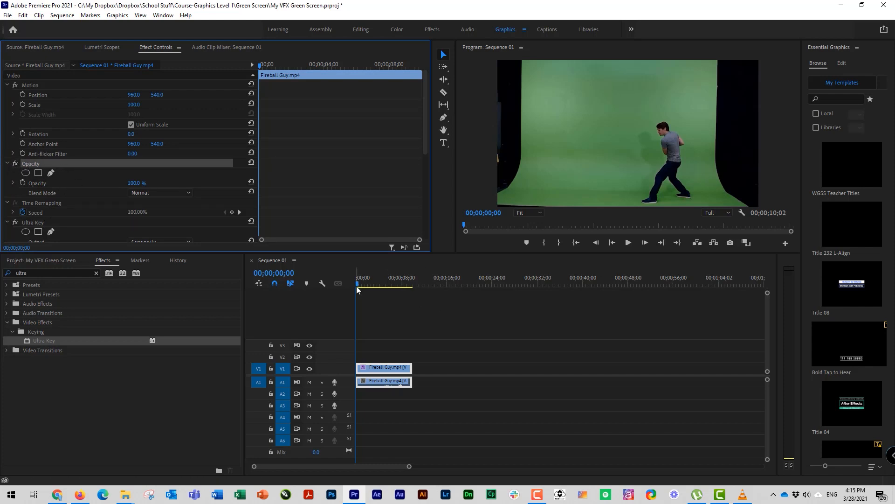
left_click_drag(357, 286, 379, 283)
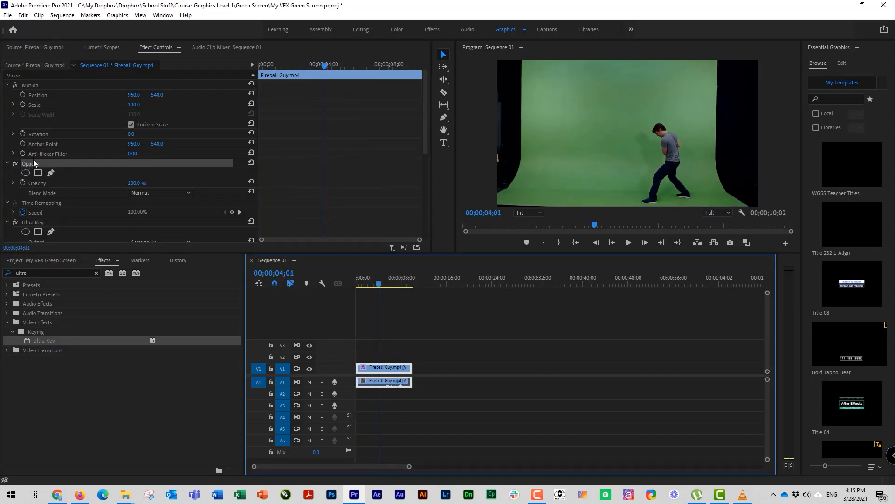
mouse_move(132, 183)
left_mouse_down()
mouse_move(108, 183)
mouse_move(132, 183)
left_mouse_up()
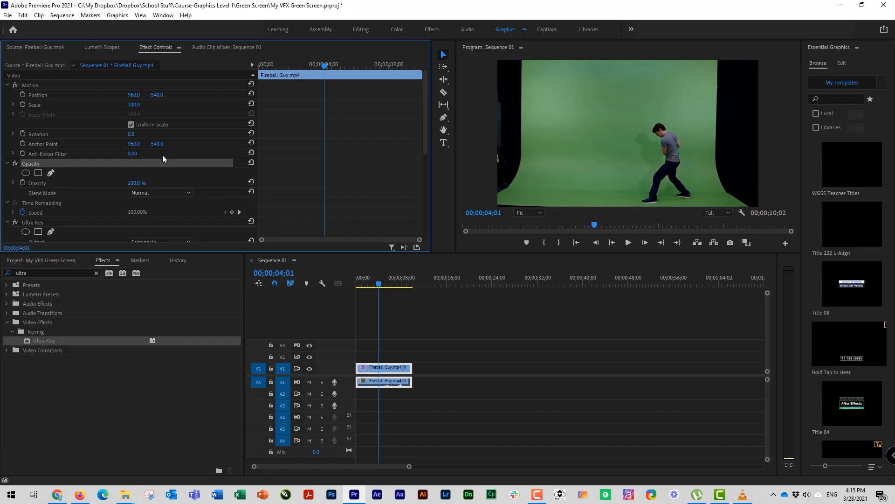
Draw a closed freeform opacity mask around the man, leaving out the dark edges of the green-screen studio
left_click(51, 173)
left_click(627, 107)
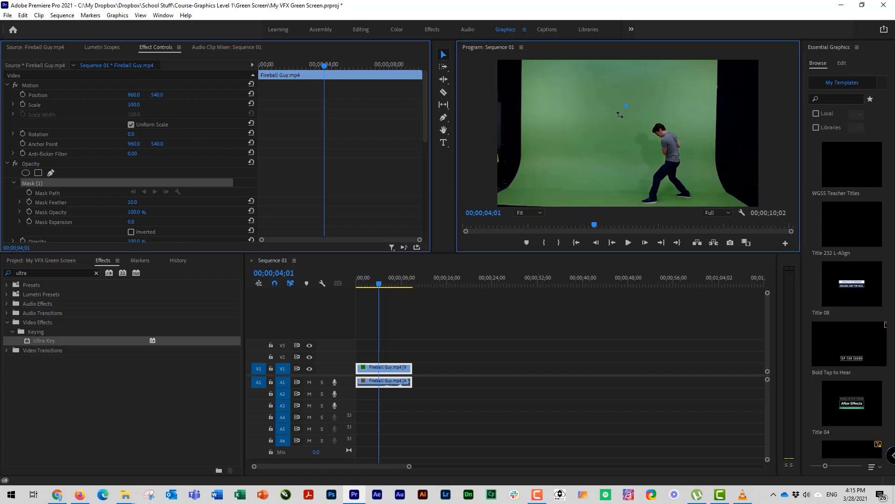
left_click(601, 138)
left_click(601, 171)
left_click(607, 200)
left_click(631, 205)
left_click(673, 205)
left_click(701, 203)
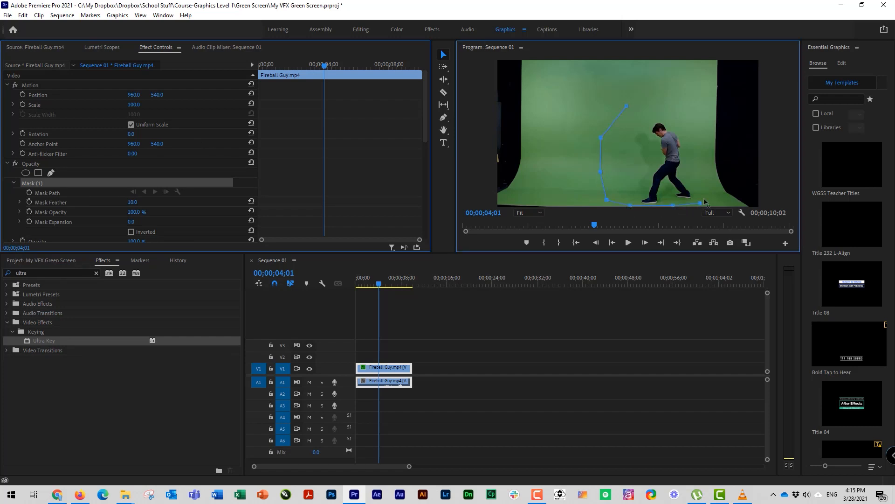
left_click(708, 182)
left_click(694, 144)
left_click(693, 117)
left_click(627, 105)
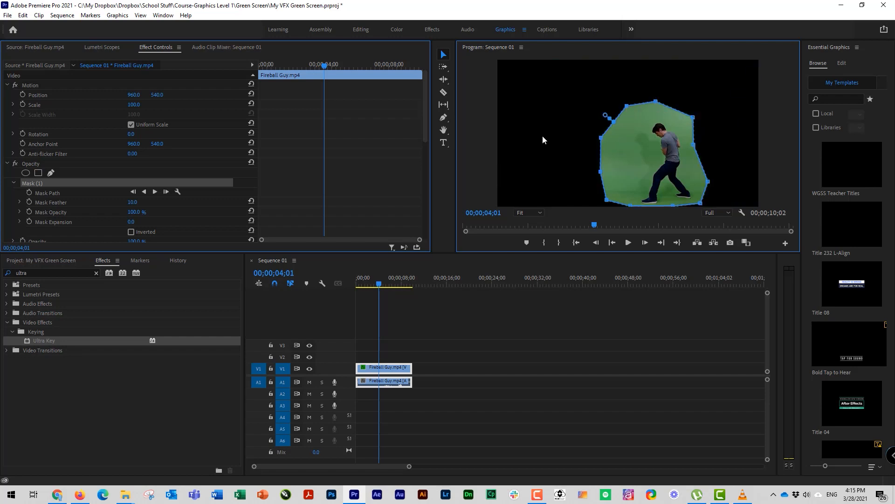
Check the mask through the clip and, at 00;00;06;20, move its point behind the man's back slightly outward
left_click_drag(358, 282, 396, 292)
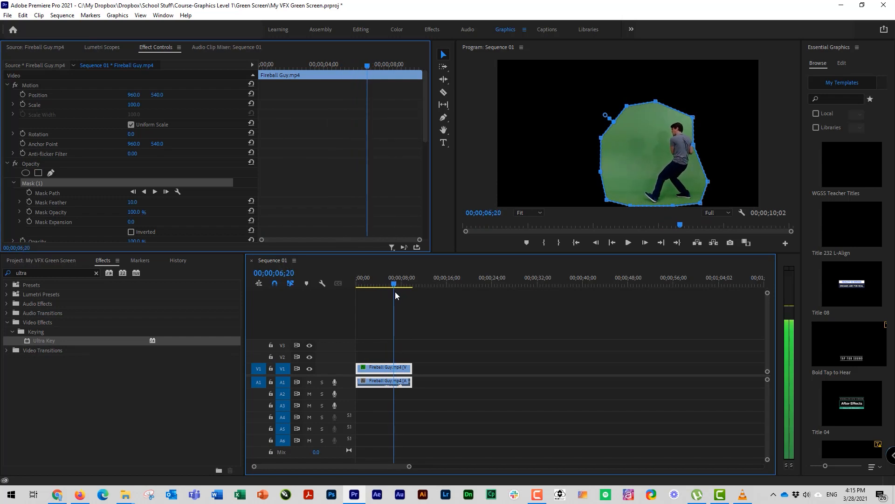
left_click_drag(694, 145, 698, 144)
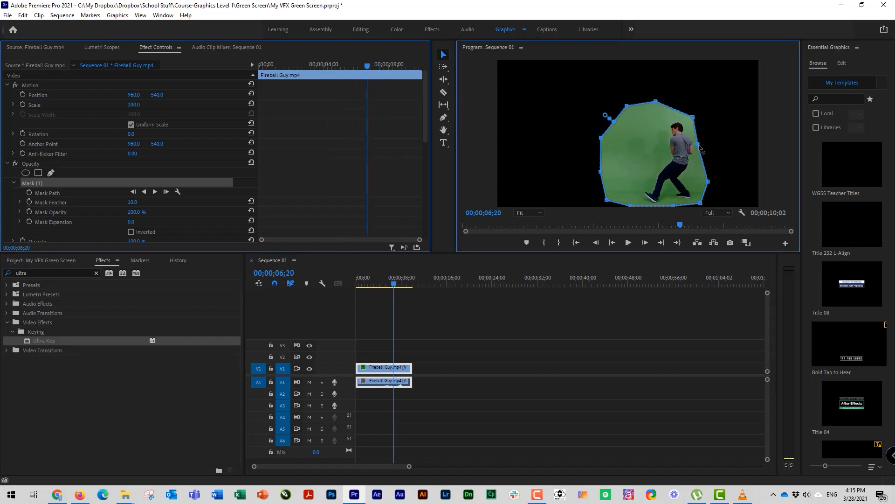
left_click_drag(396, 284, 402, 284)
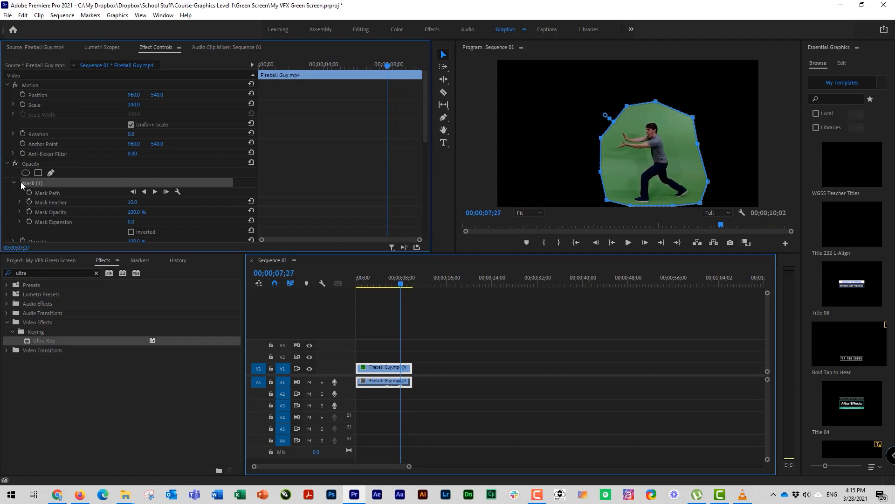
Compare the Fireball Guy clip with its Opacity mask turned off and on
left_click(15, 163)
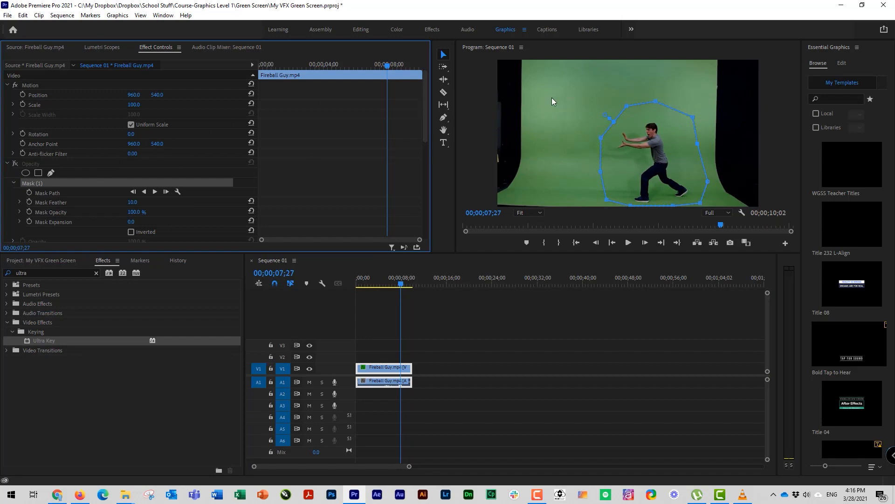
left_click(15, 163)
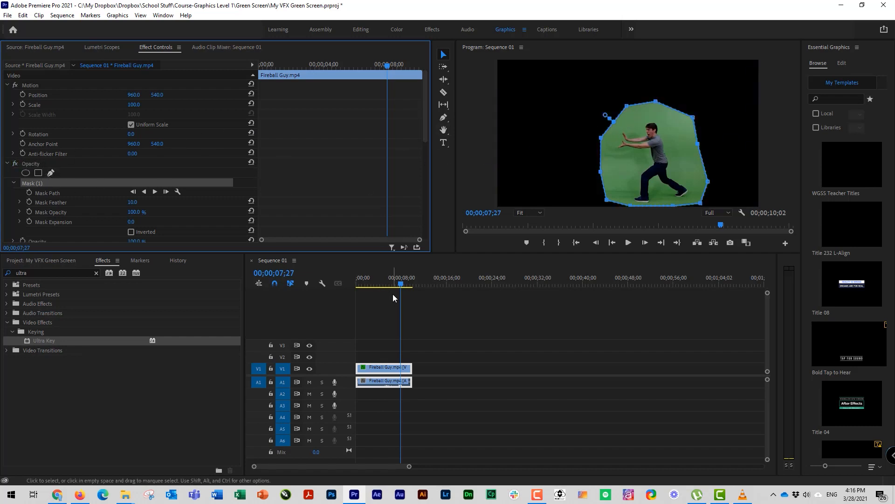
At 00;00;07;05, set the Ultra Key's Key Color by sampling the green background just in front of the man
left_click_drag(400, 279, 394, 276)
scroll(84, 213, "down", 2)
scroll(83, 210, "down", 10)
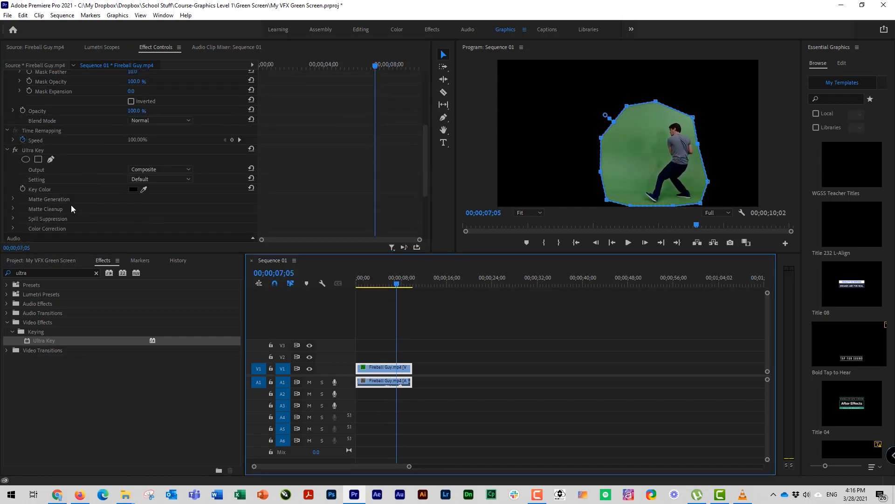
left_click(63, 115)
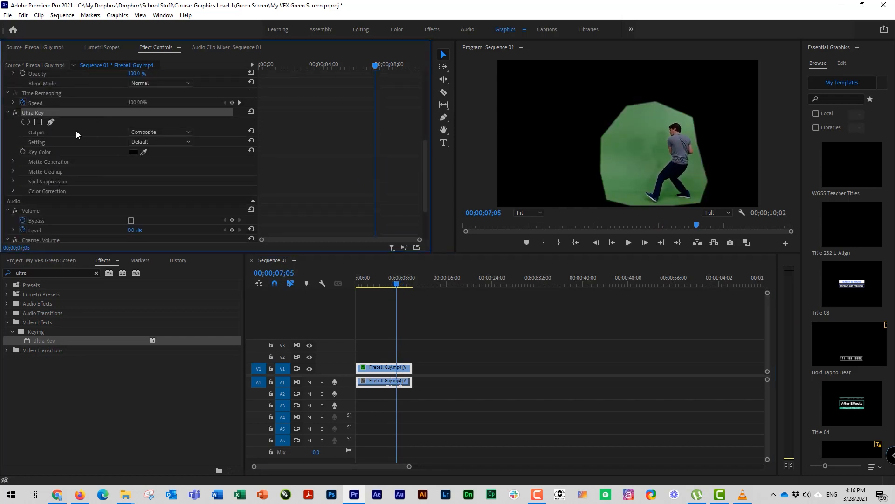
scroll(73, 172, "up", 1)
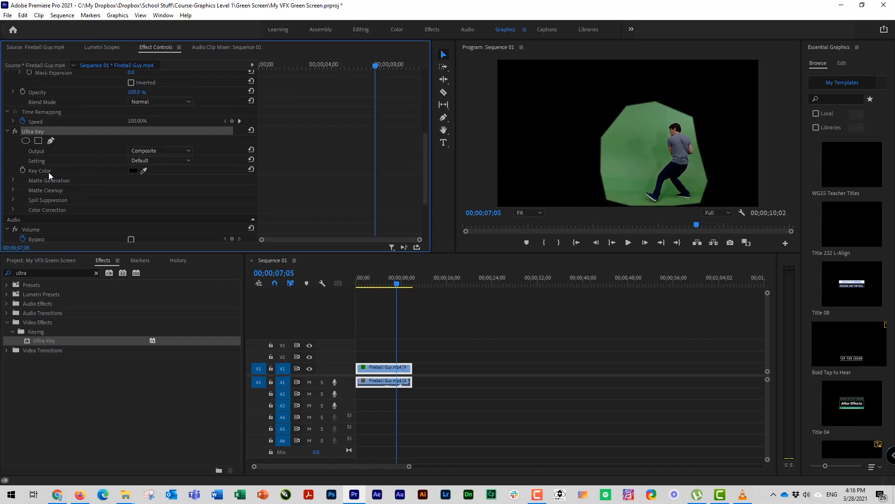
left_click(144, 171)
left_click(651, 151)
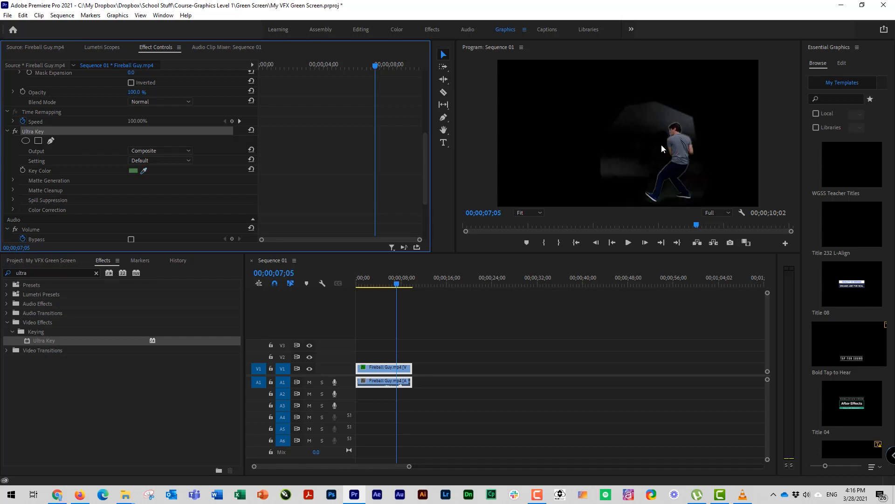
Move the playhead to 00;00;04;21 and switch the Ultra Key's Output to Alpha Channel
mouse_move(384, 280)
left_mouse_down()
mouse_move(355, 285)
mouse_move(394, 281)
mouse_move(383, 278)
left_mouse_up()
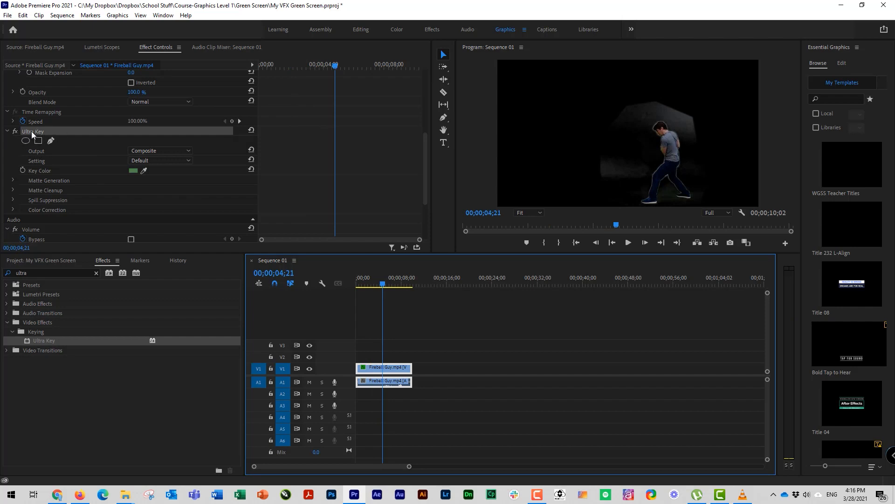
left_click(163, 150)
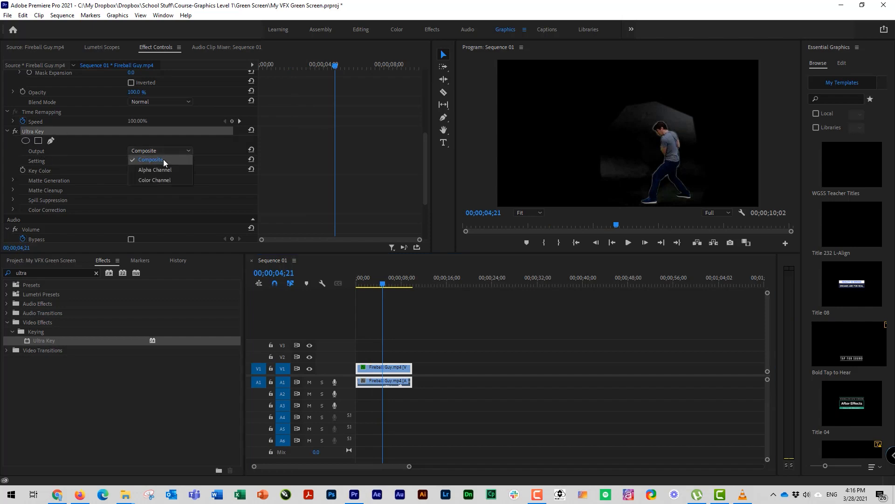
left_click(161, 171)
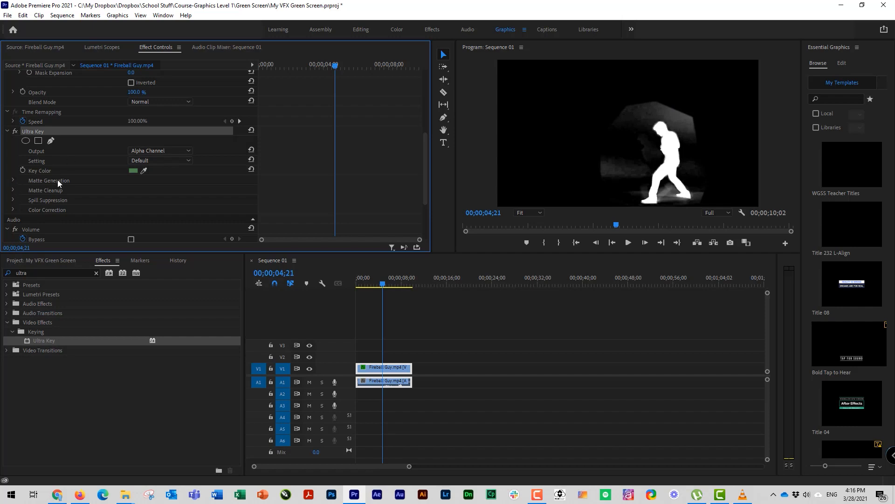
Raise the Pedestal in the Ultra Key's Matte Generation settings to 67
left_click(13, 181)
scroll(54, 182, "down", 1)
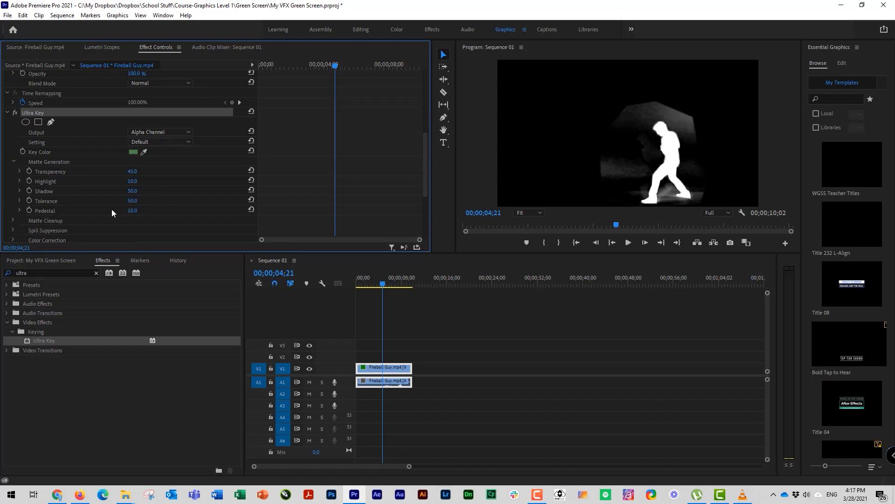
left_click_drag(132, 210, 132, 211)
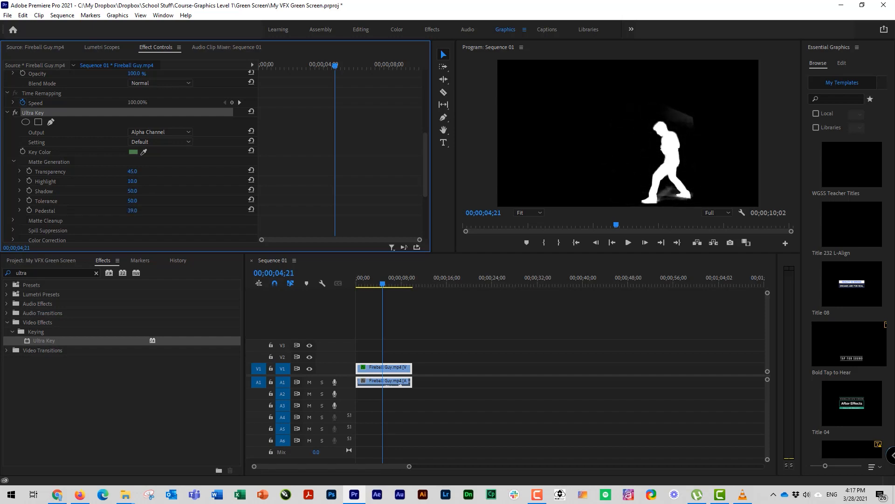
left_click_drag(132, 211, 132, 211)
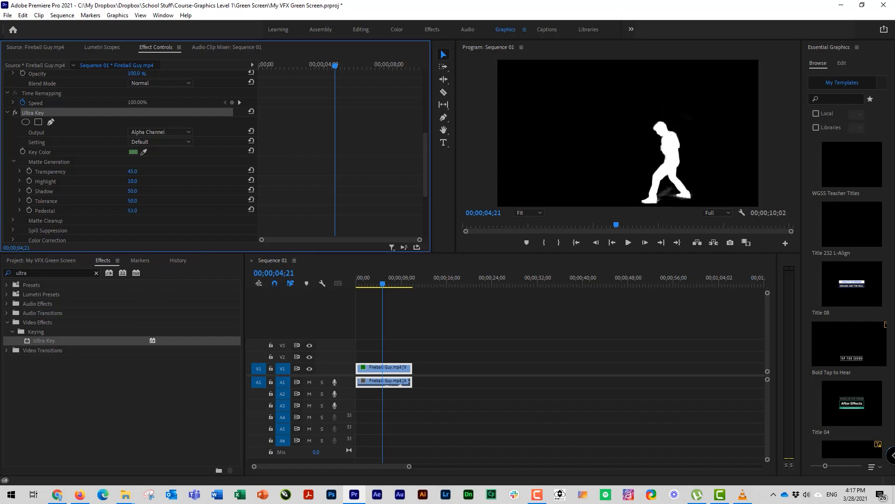
left_click_drag(132, 211, 132, 215)
Set the Matte Generation's Tolerance to 73, Shadow to 52, Highlight to 14 and Transparency to 55
mouse_move(139, 201)
left_mouse_down()
mouse_move(126, 200)
mouse_move(154, 201)
mouse_move(146, 201)
left_mouse_up()
mouse_move(133, 190)
left_mouse_down()
mouse_move(125, 190)
mouse_move(142, 182)
mouse_move(130, 182)
left_mouse_up()
left_click_drag(137, 174, 145, 173)
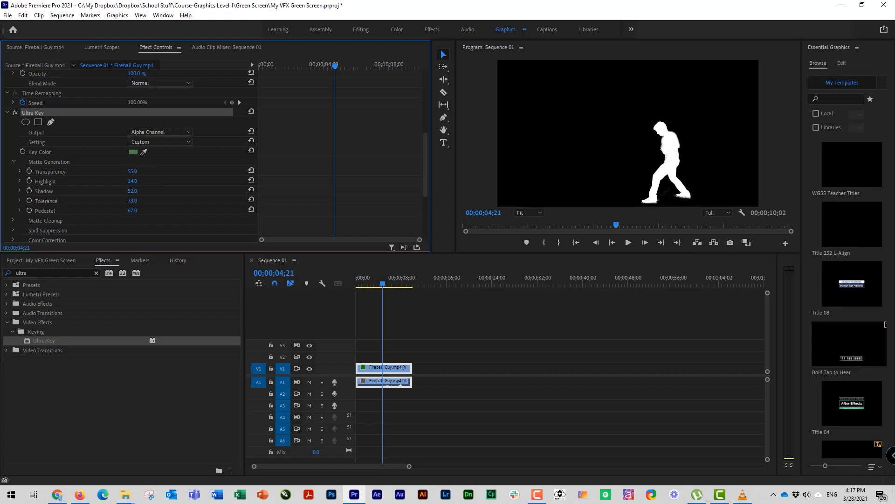
left_click(133, 171)
left_click(55, 163)
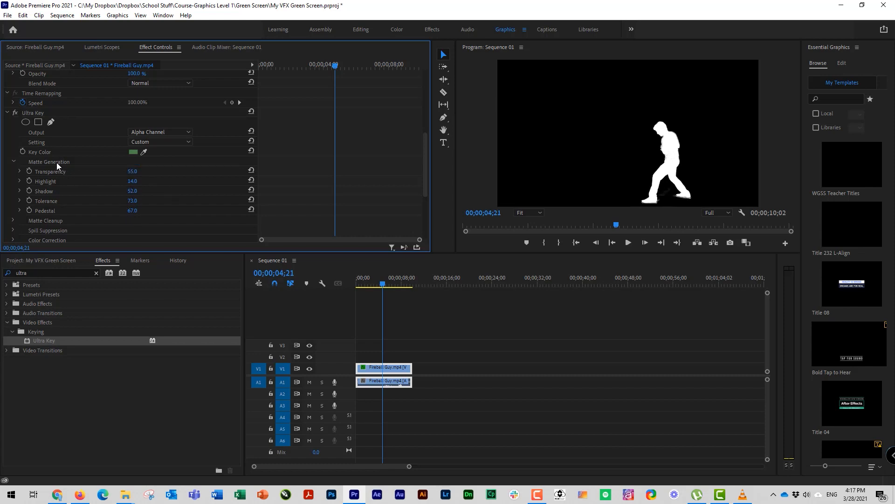
Return the Ultra Key's Output to Composite and check the keyed man back to 00;00;02;12
left_click(148, 132)
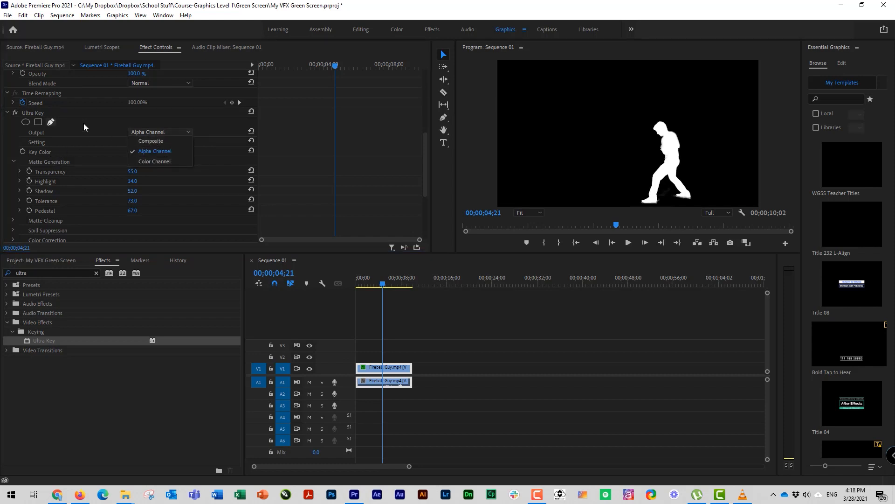
left_click(159, 140)
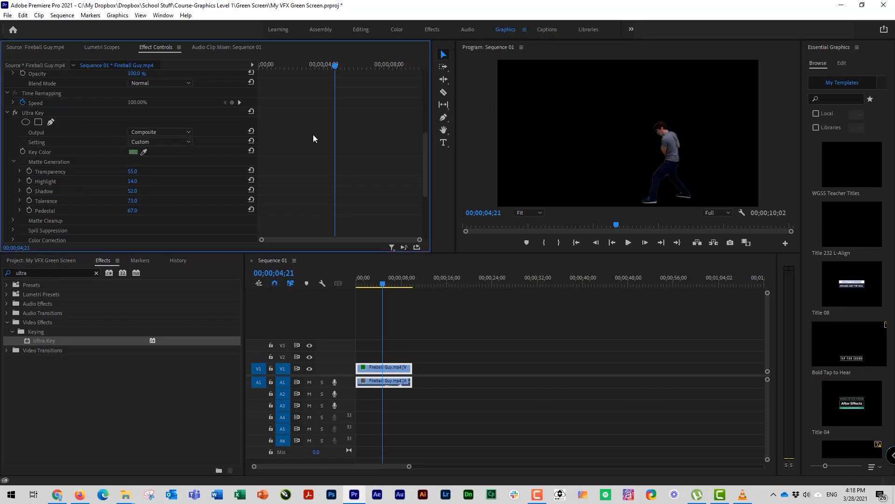
left_click_drag(382, 284, 368, 284)
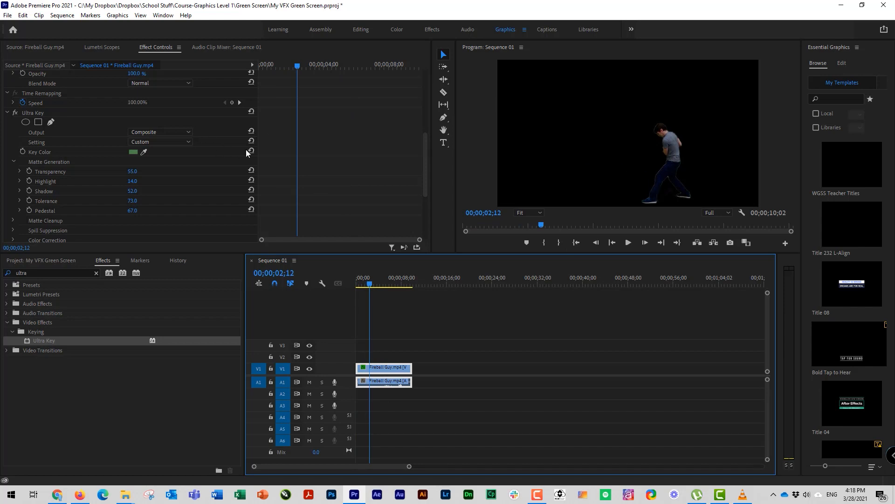
Set the Choke in the Ultra Key's Matte Cleanup settings to 35
scroll(56, 201, "down", 2)
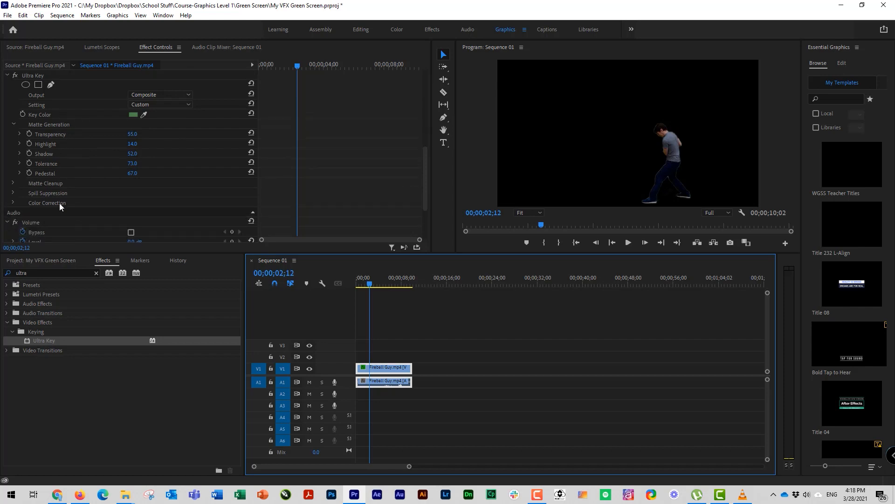
left_click(13, 182)
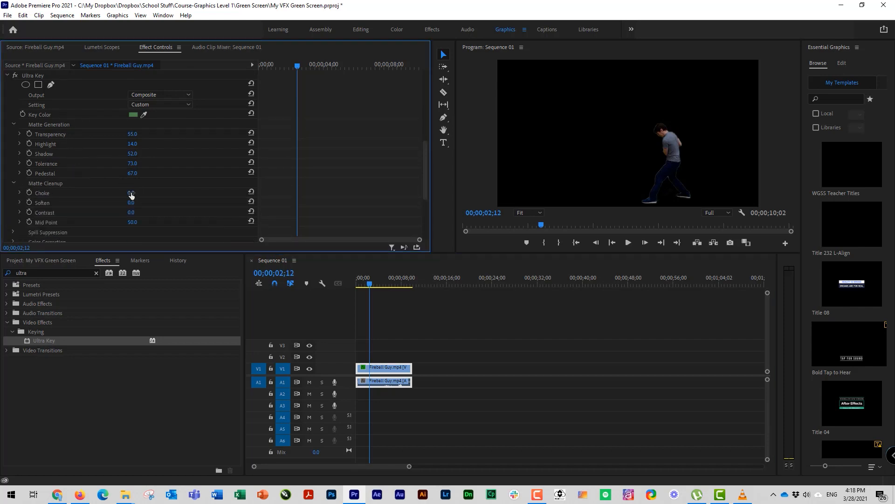
left_click_drag(131, 193, 157, 193)
left_click_drag(163, 193, 138, 193)
Play the sequence from the start to 00;00;07;28 to review the keyed man, and look over the Ultra Key settings
left_click(358, 283)
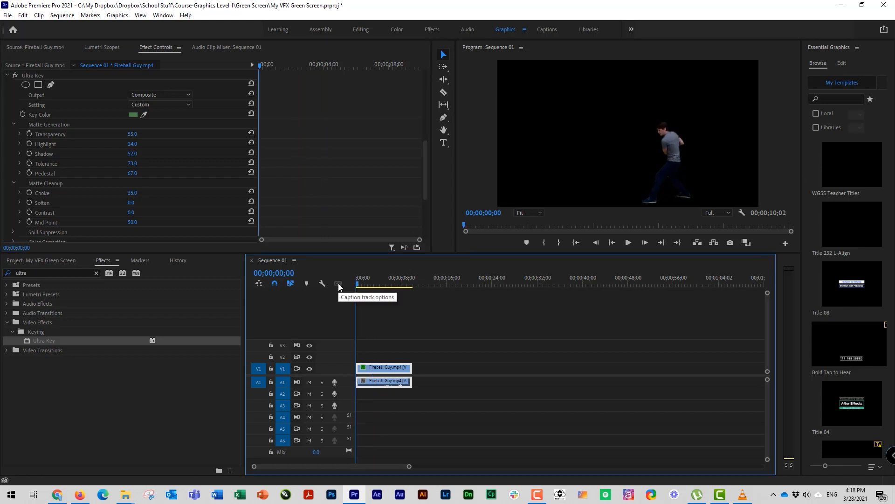
key("space")
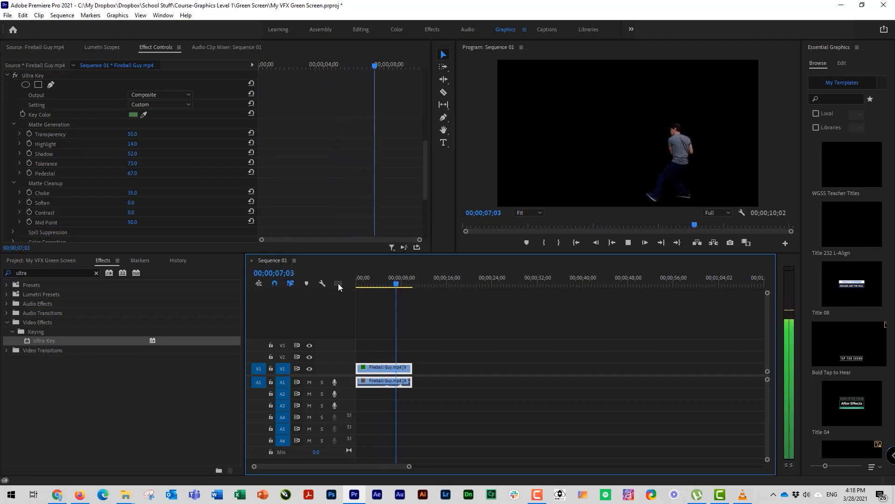
key("space")
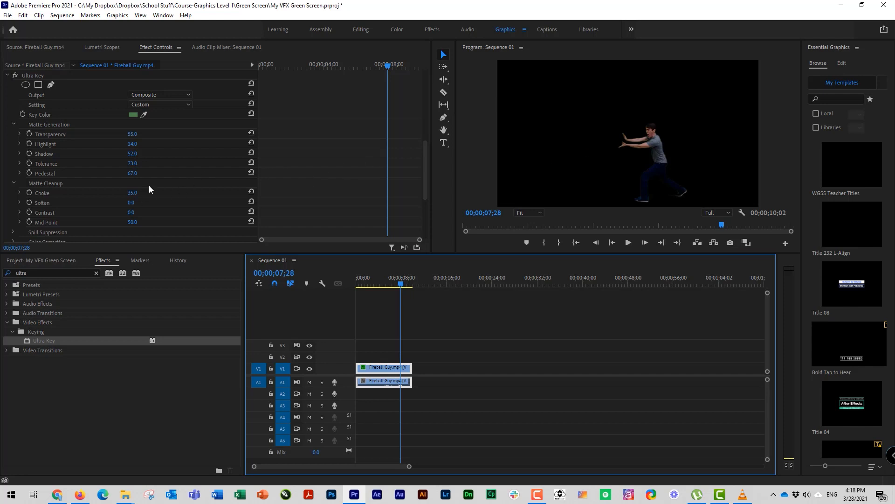
scroll(169, 172, "down", 2)
scroll(170, 173, "up", 2)
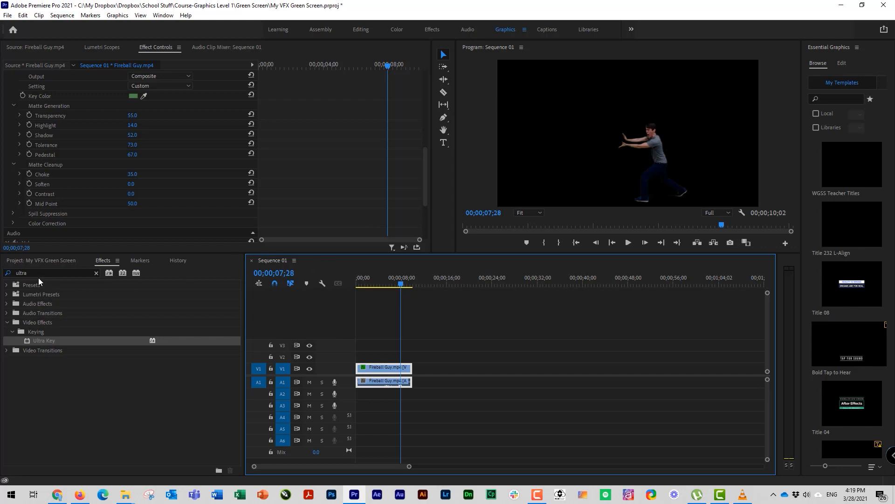
Create a 1920 × 1080 color matte in blue 2750D4 and name it Blue
left_click(46, 261)
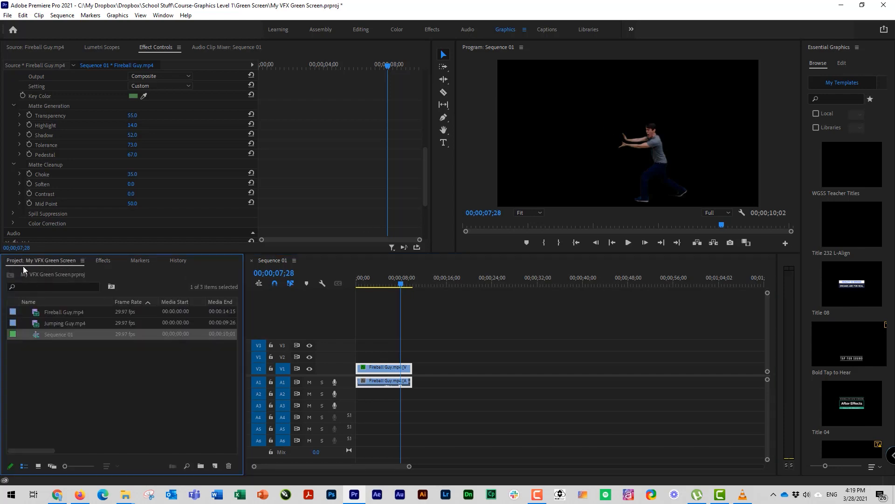
left_click(215, 467)
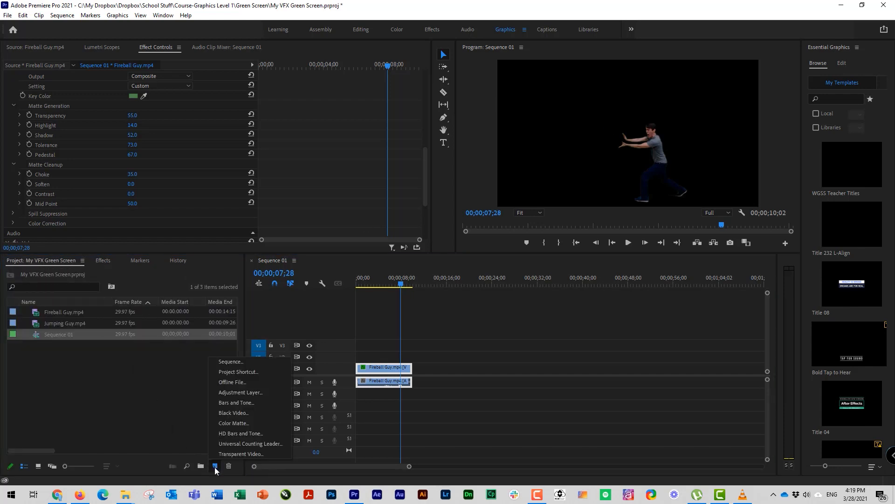
left_click(249, 423)
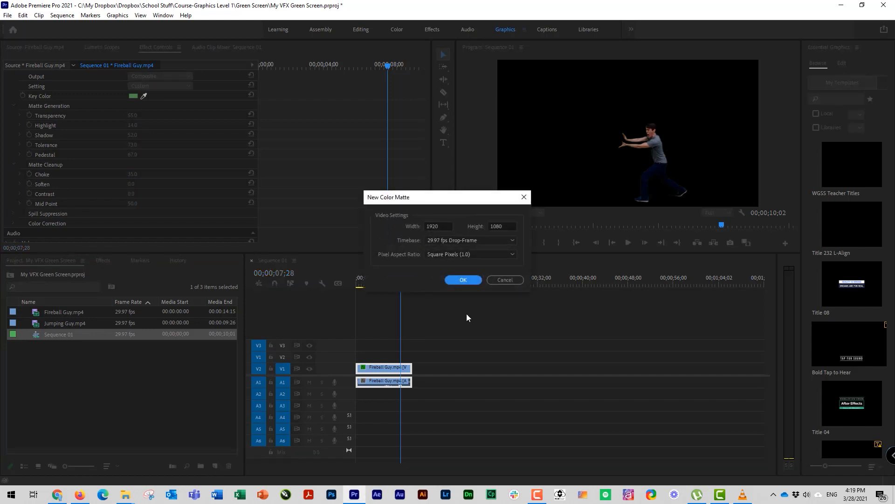
left_click(463, 280)
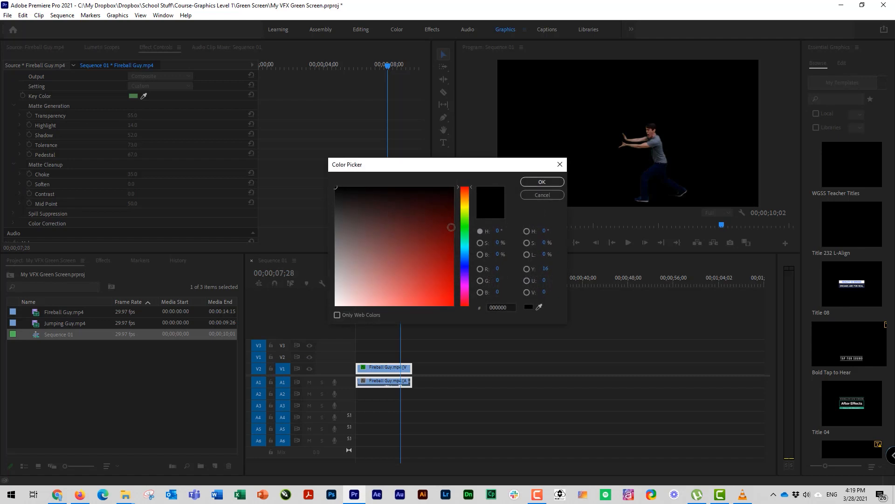
left_click_drag(463, 205, 458, 276)
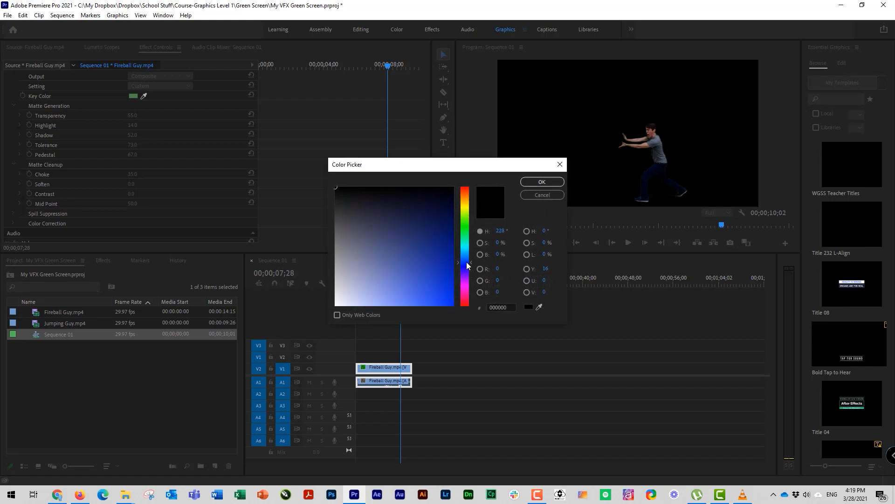
left_click_drag(406, 286, 432, 286)
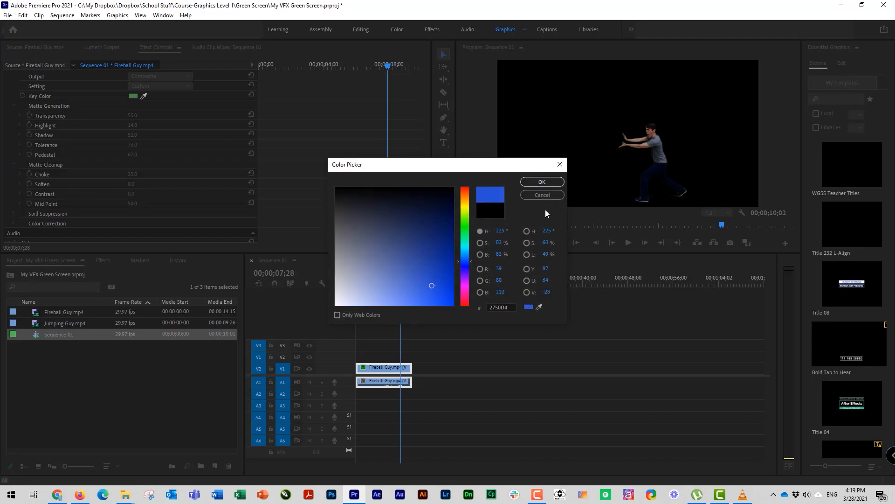
left_click(552, 181)
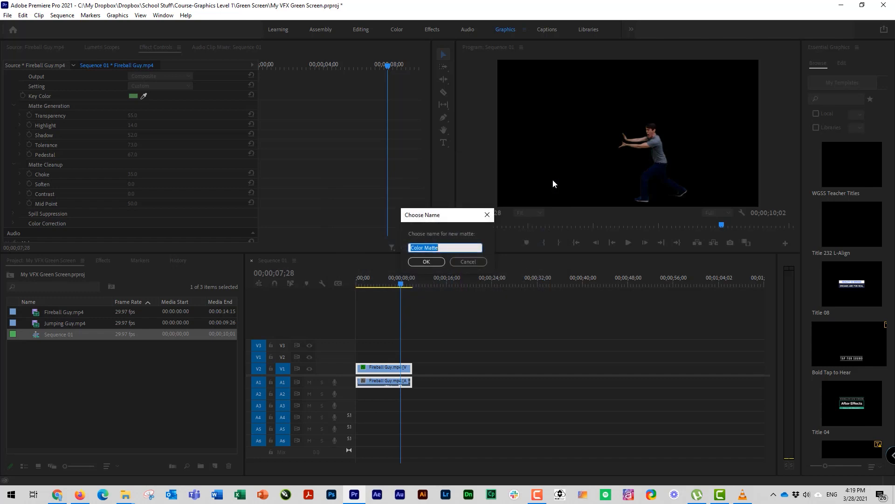
type("Blue")
key("Return")
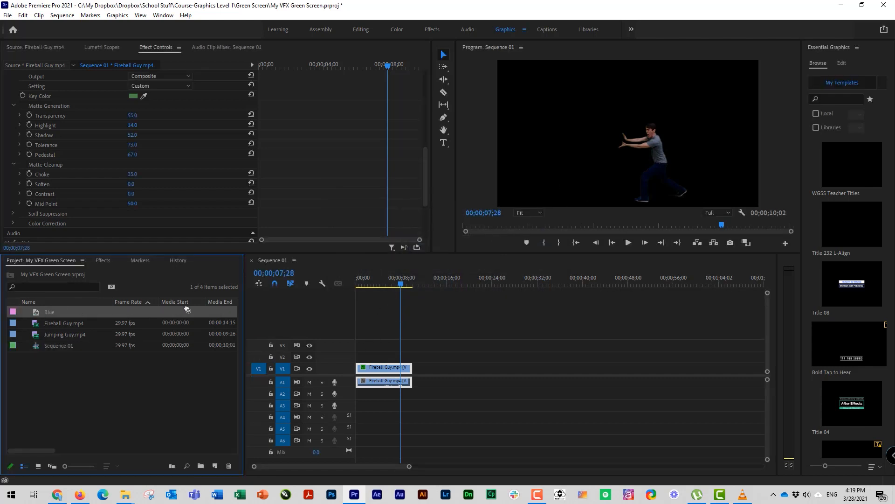
Place the Blue matte at the start of track V2 and move the Fireball Guy video above it to V3
left_click_drag(187, 309, 401, 357)
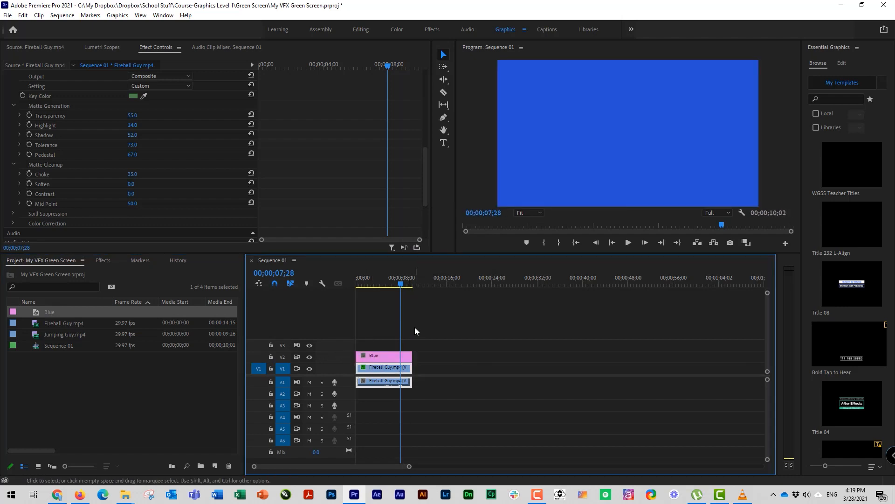
left_click_drag(400, 284, 381, 286)
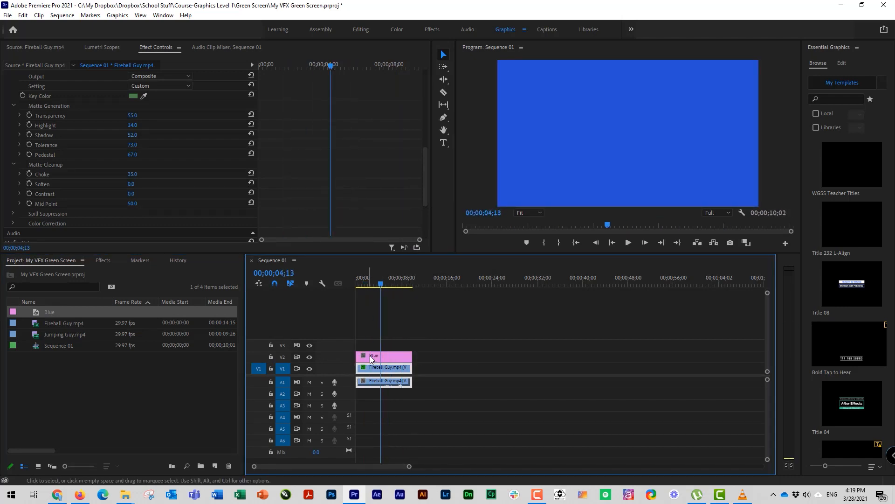
left_click(368, 357)
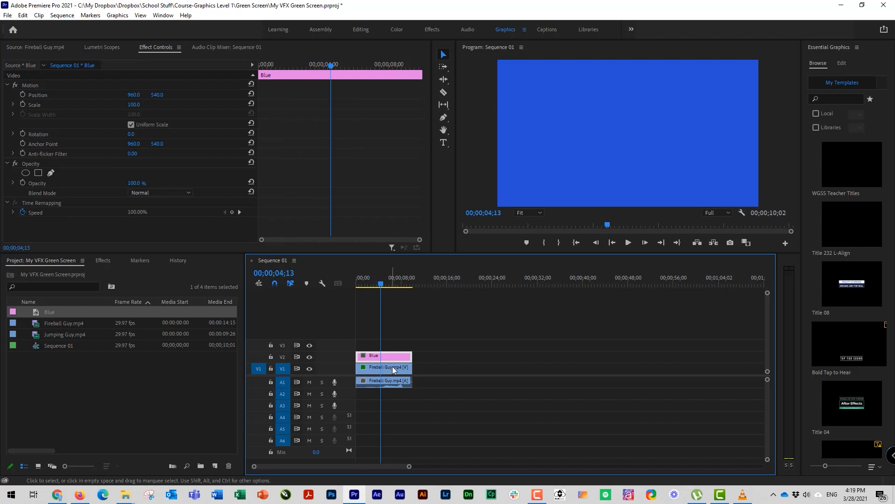
left_click_drag(392, 370, 402, 347)
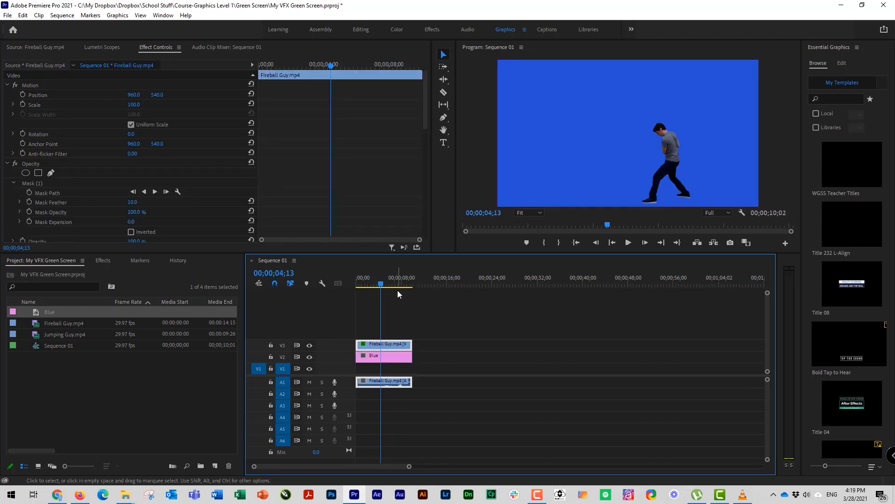
Play the sequence from 00;00;07;12 to review the keyed man over the blue matte, and return the playhead to 00;00;06;03
mouse_move(398, 291)
left_mouse_down()
mouse_move(363, 290)
mouse_move(413, 279)
mouse_move(388, 293)
mouse_move(398, 287)
left_mouse_up()
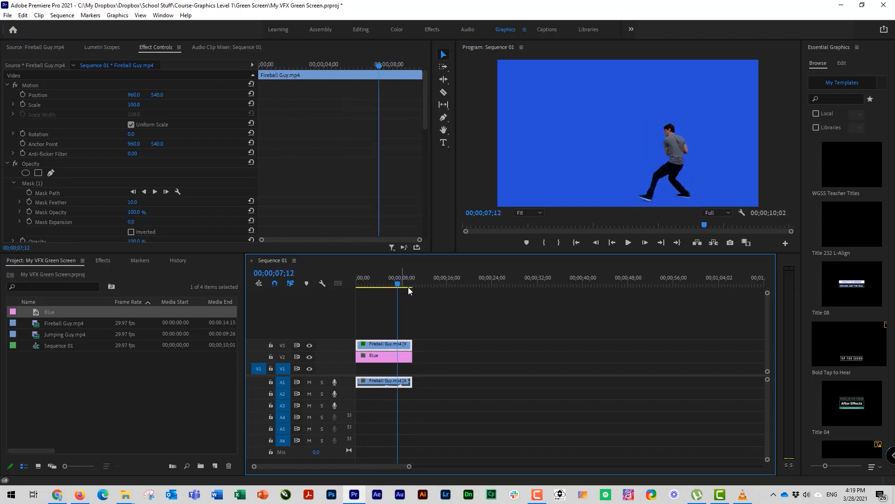
key("space")
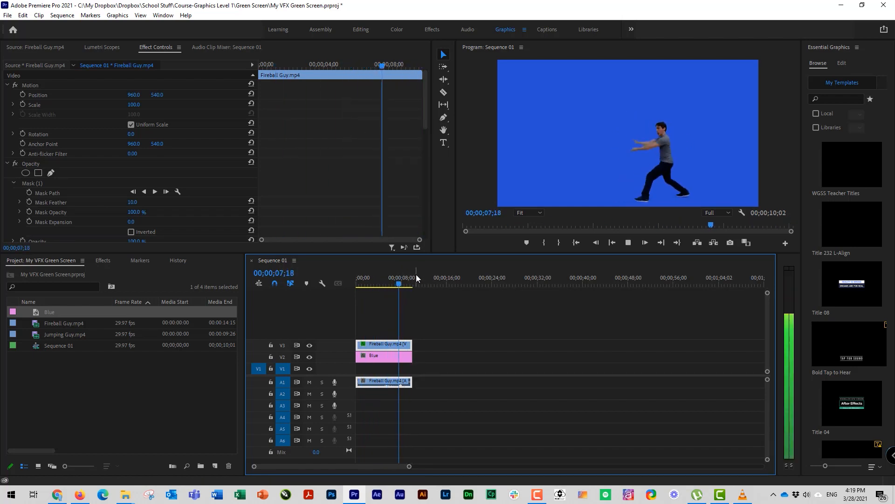
mouse_move(403, 287)
left_mouse_down()
mouse_move(371, 296)
mouse_move(402, 288)
mouse_move(379, 299)
mouse_move(390, 294)
left_mouse_up()
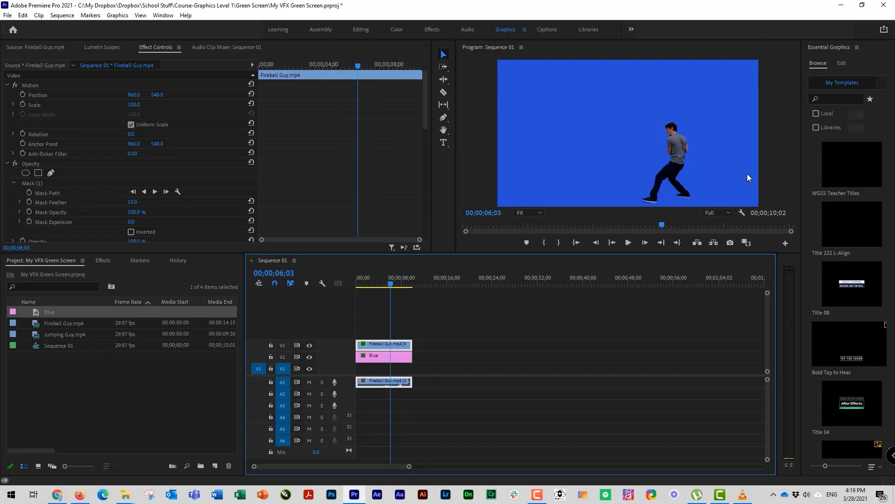
Scale the Fireball Guy clip to 70, position it at 1086, 714, and preview the result
left_click(29, 86)
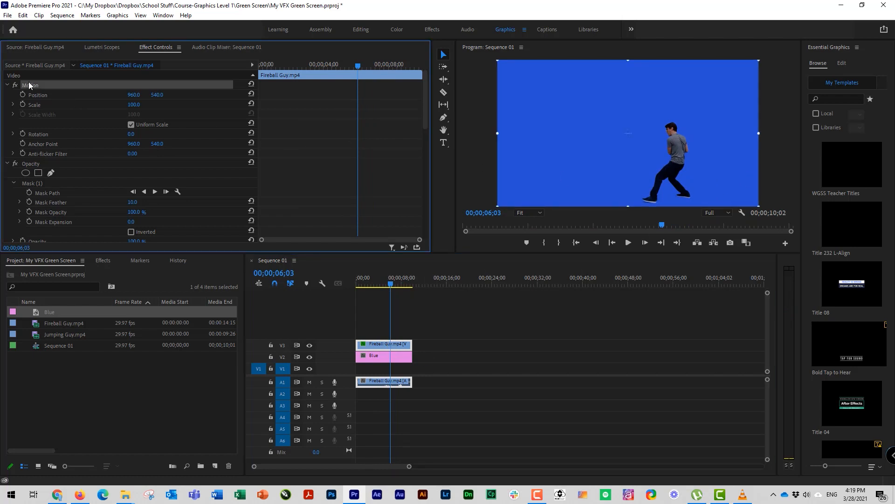
left_click_drag(138, 104, 212, 95)
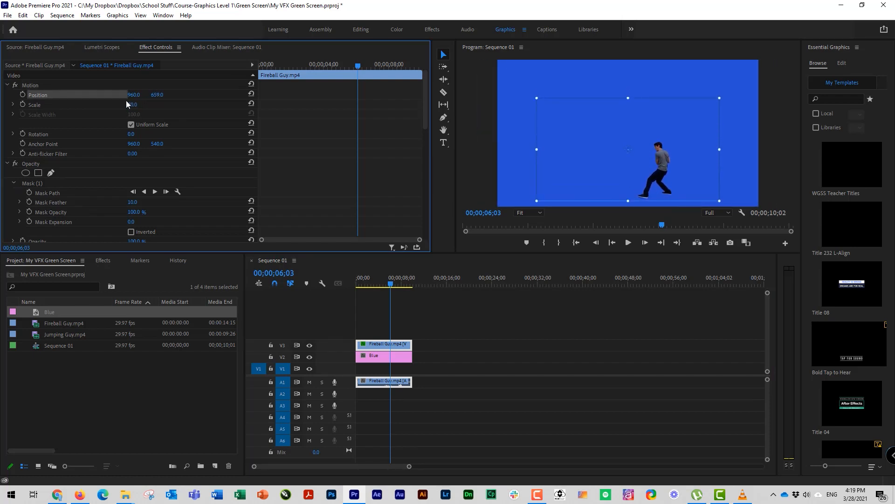
left_click_drag(134, 95, 183, 94)
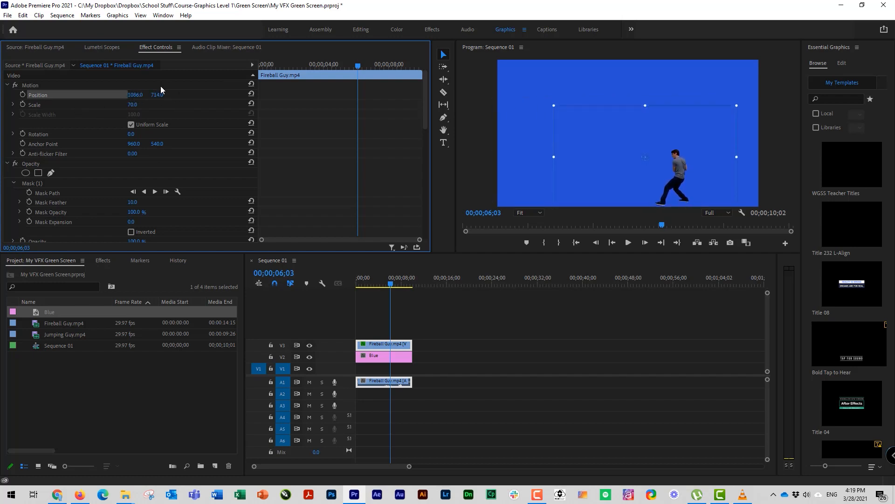
key("space")
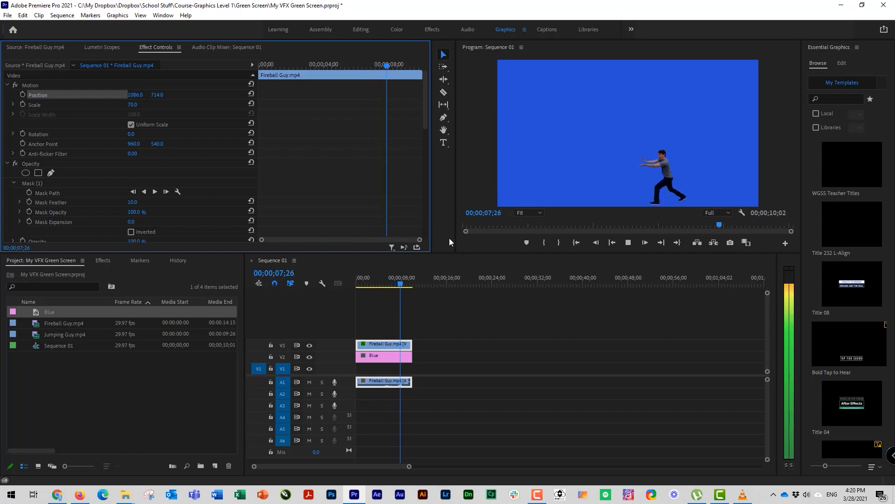
key("space")
Enlarge the Fireball Guy clip to a scale of 250, position it at 408, 280, and preview it up to 00;00;07;22
left_click_drag(132, 105, 217, 104)
left_click_drag(404, 283, 369, 292)
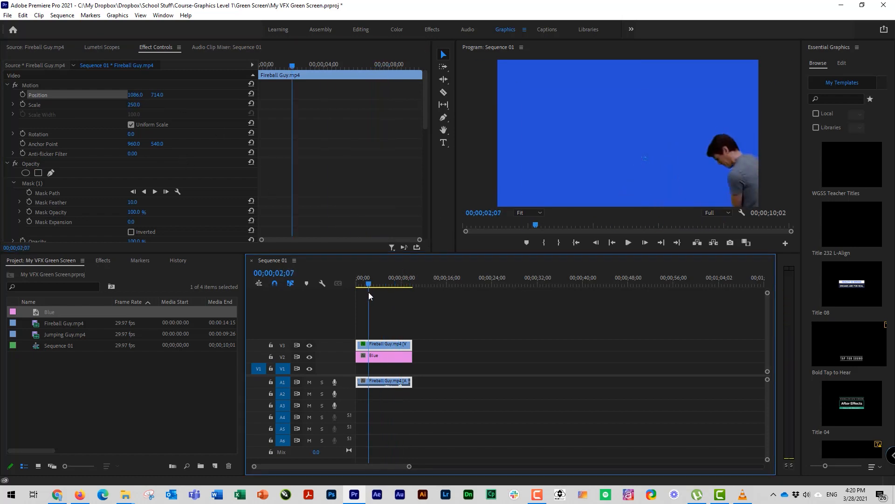
key("space")
key("space")
left_click_drag(158, 95, 150, 116)
key("space")
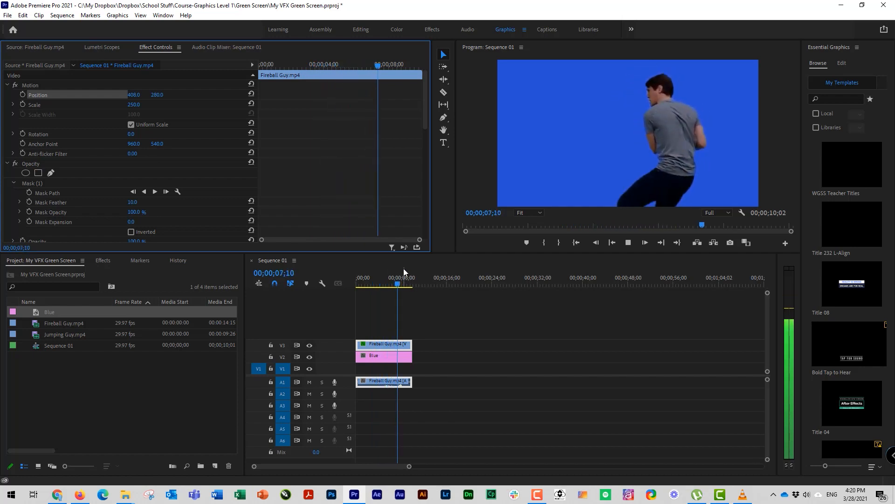
key("space")
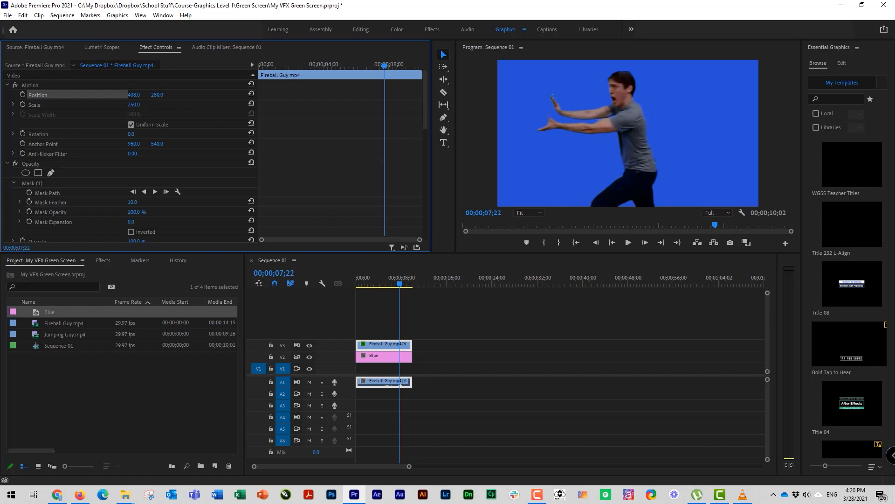
Enlarge the Fireball Guy clip to a scale of 380 and adjust the Choke in the Ultra Key's Matte Cleanup settings
left_click_drag(133, 104, 148, 103)
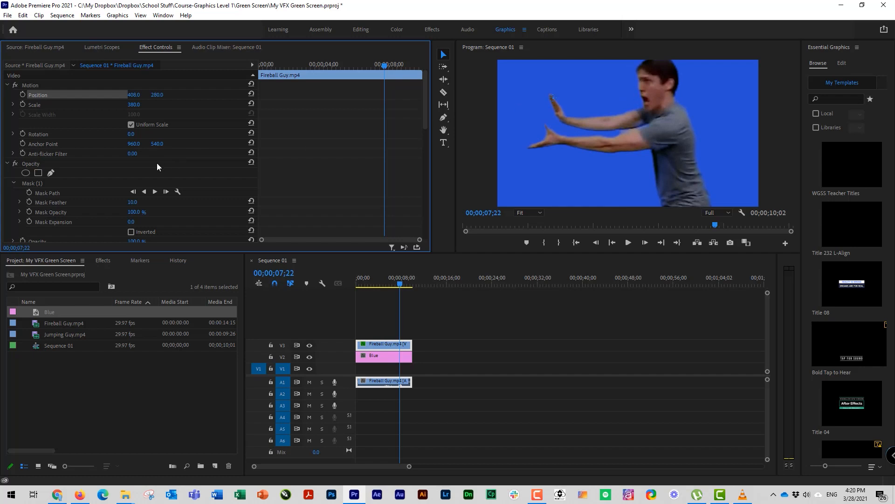
scroll(141, 172, "down", 10)
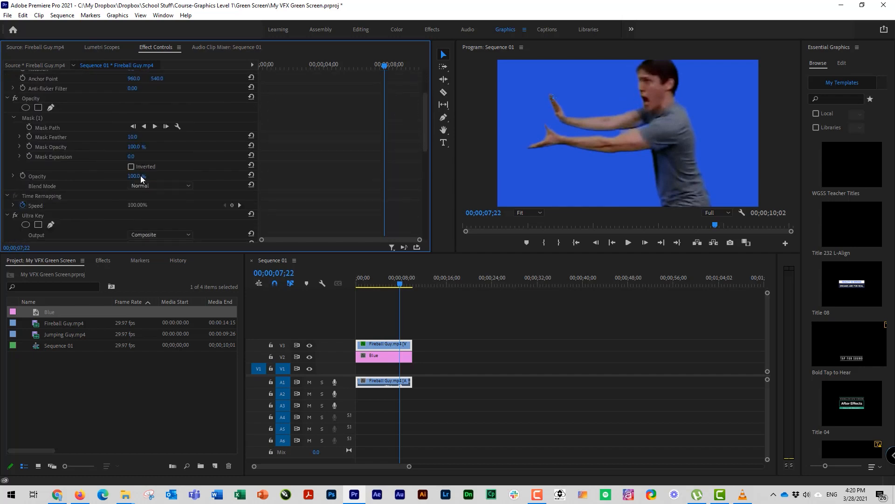
scroll(108, 162, "up", 3)
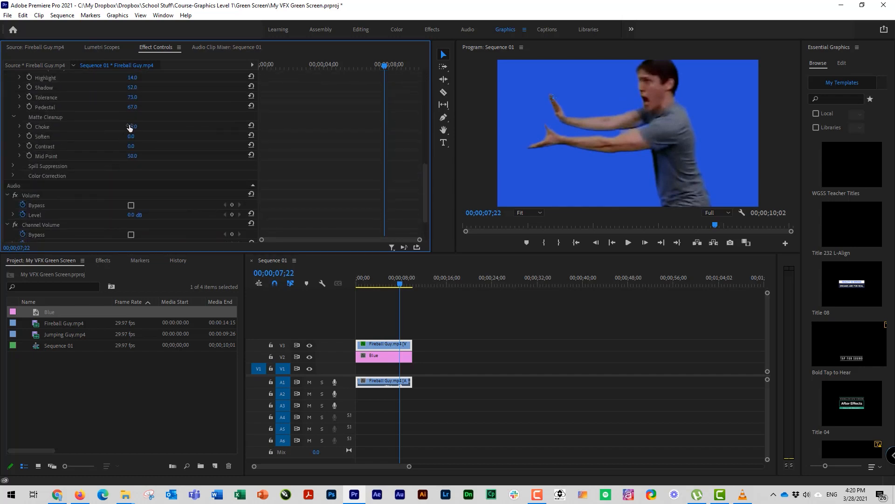
left_click_drag(131, 127, 158, 126)
Reduce the Fireball Guy clip's scale to 110 and position it at 1063, 484
scroll(202, 155, "up", 10)
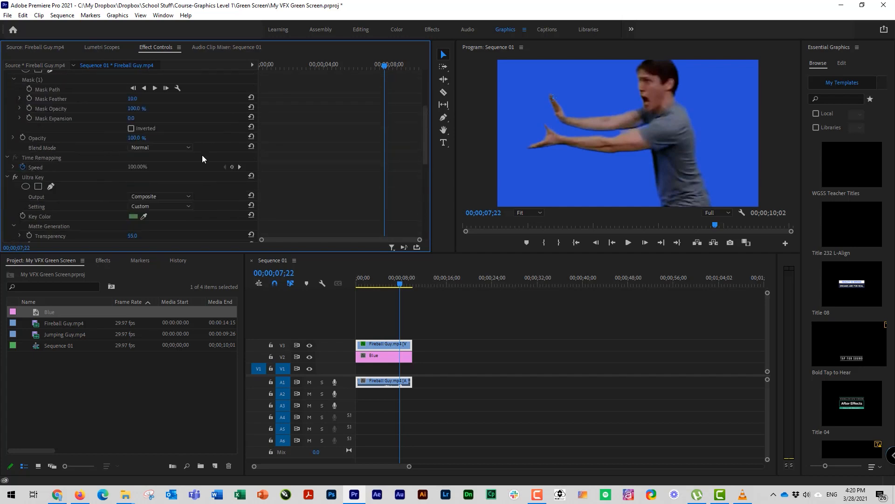
left_click_drag(136, 84, 9, 84)
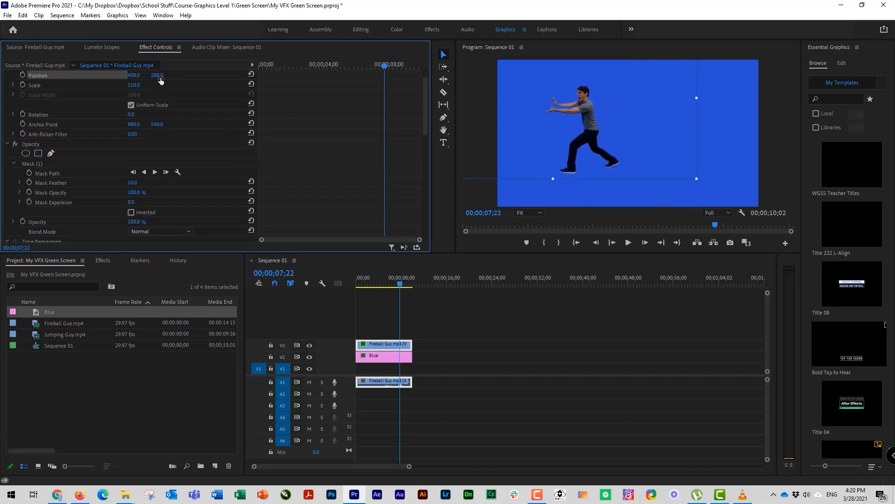
left_click_drag(160, 76, 428, 76)
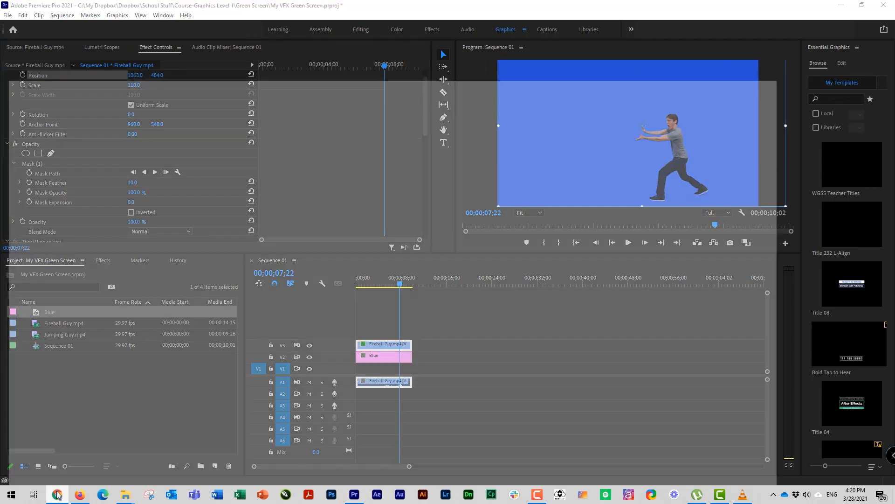
Switch to Chrome and browse the Google image results for haunted forest
left_click(57, 494)
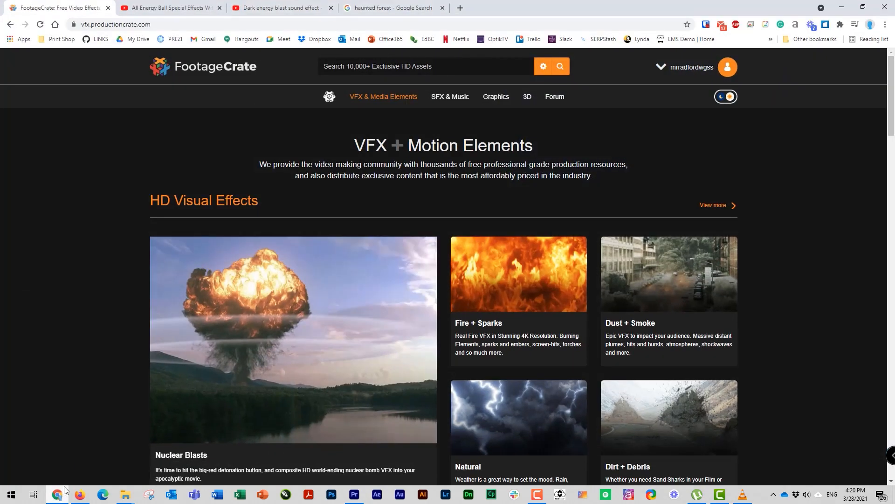
left_click(389, 6)
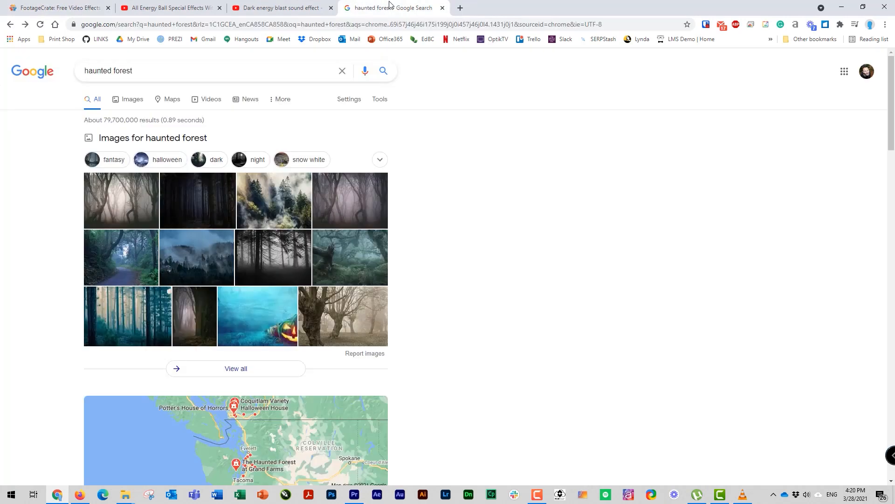
left_click(140, 71)
left_click(15, 129)
left_click(126, 95)
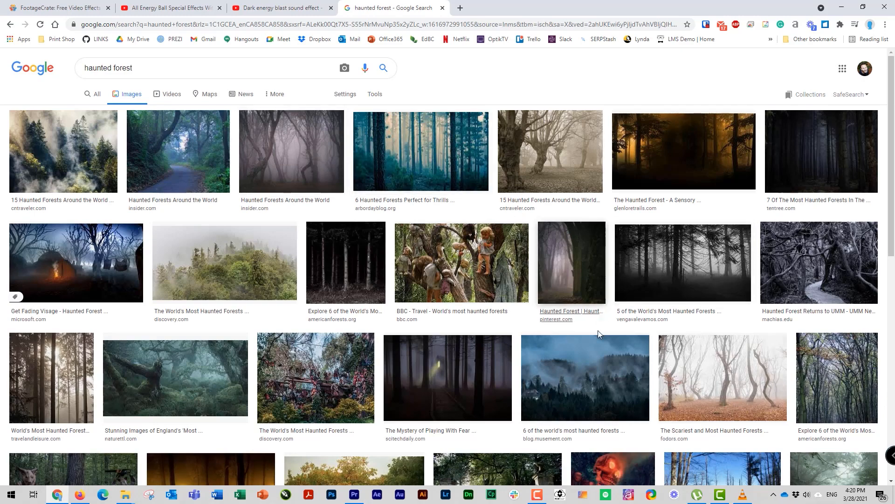
scroll(497, 193, "down", 2)
scroll(497, 191, "up", 2)
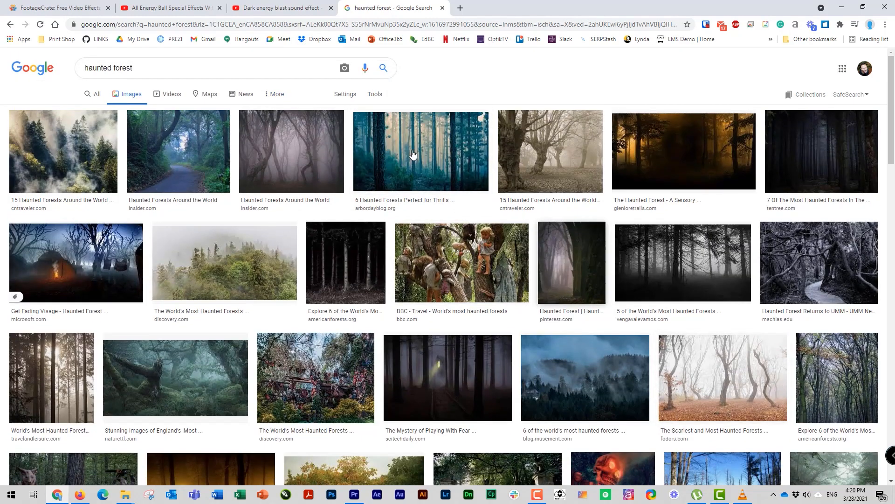
Filter the haunted forest images to Large, preview the foggy forest picture from fodors.com, and put the browser away
left_click(375, 94)
left_click(86, 111)
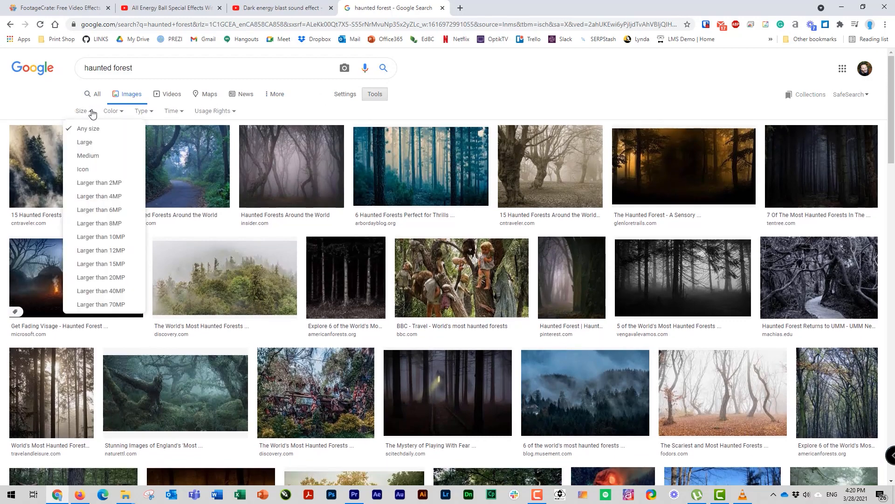
left_click(87, 146)
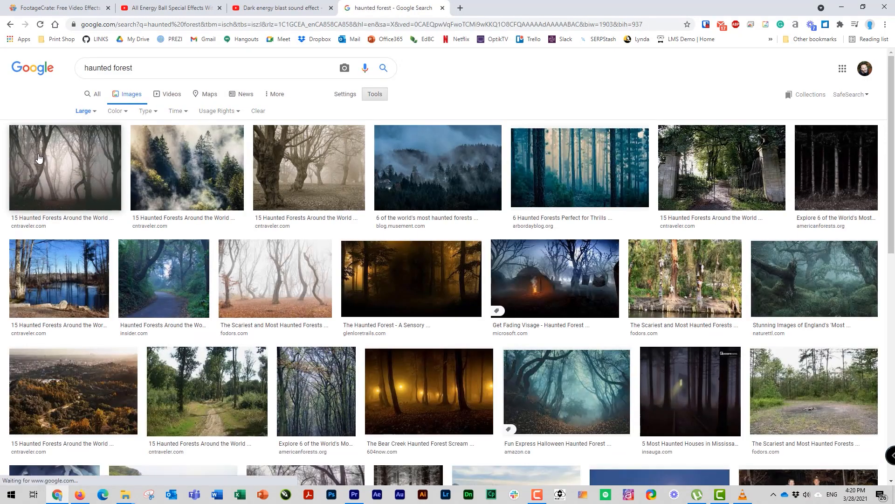
left_click(256, 291)
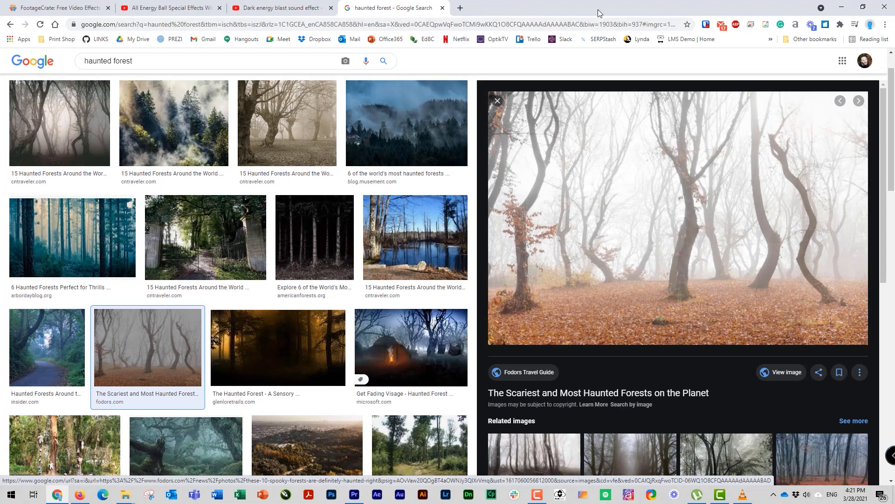
left_click(840, 10)
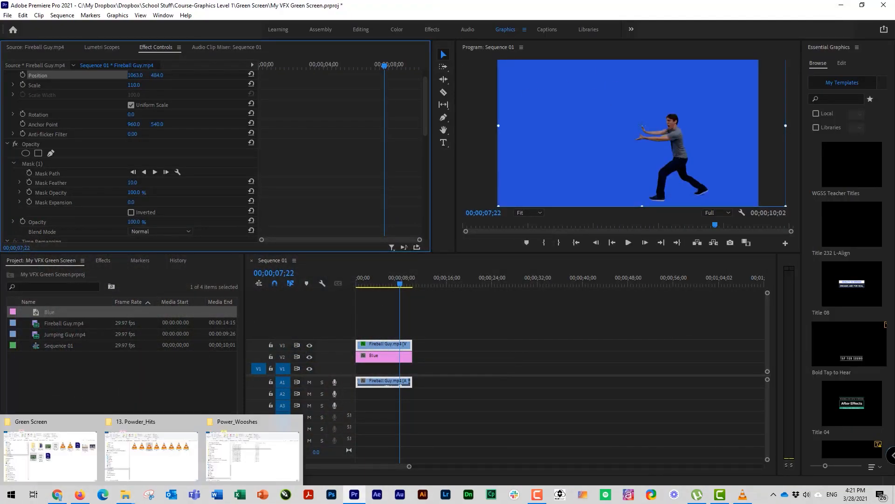
Import Hauntedforests__HERO_shutterstock_1559121554.jpg from the Green Screen folder into the Premiere Pro project
left_click_drag(0, 109, 304, 109)
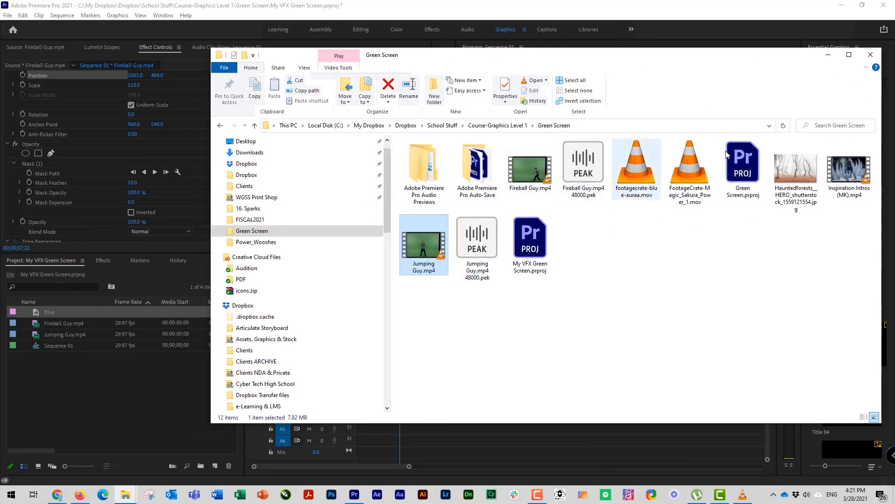
left_click_drag(797, 169, 65, 373)
left_click_drag(690, 58, 0, 140)
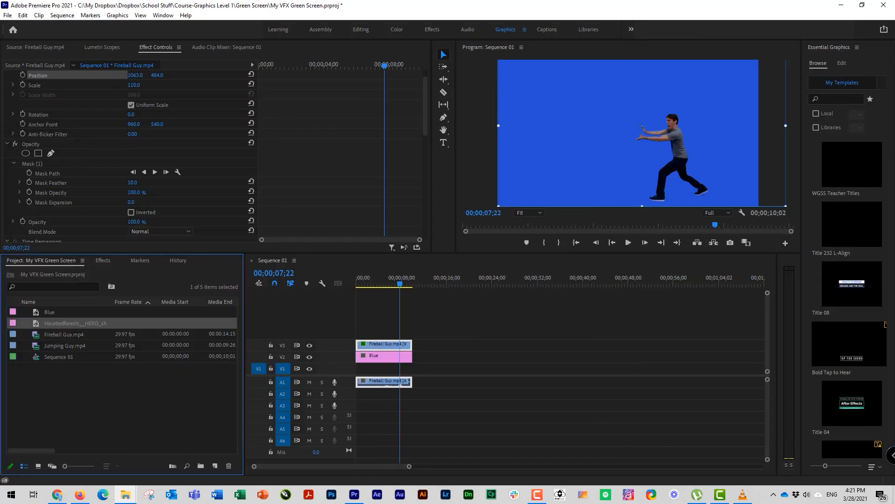
Replace the Blue matte on track V2 with the haunted forest image and check the composite up to 00;00;04;08
left_click(378, 358)
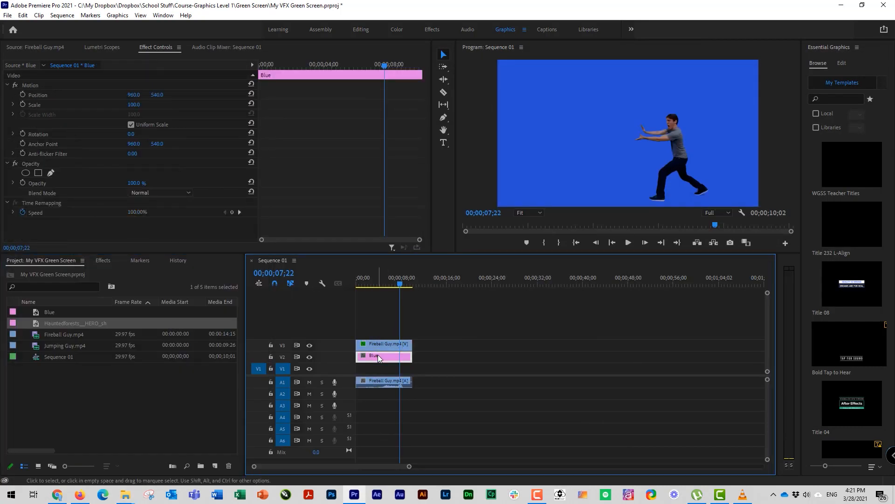
key("Delete")
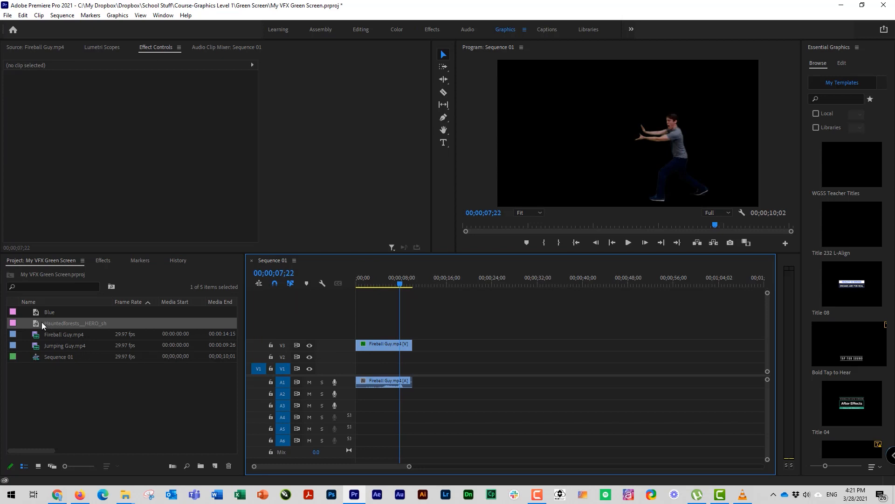
left_click_drag(41, 322, 372, 358)
left_click(370, 282)
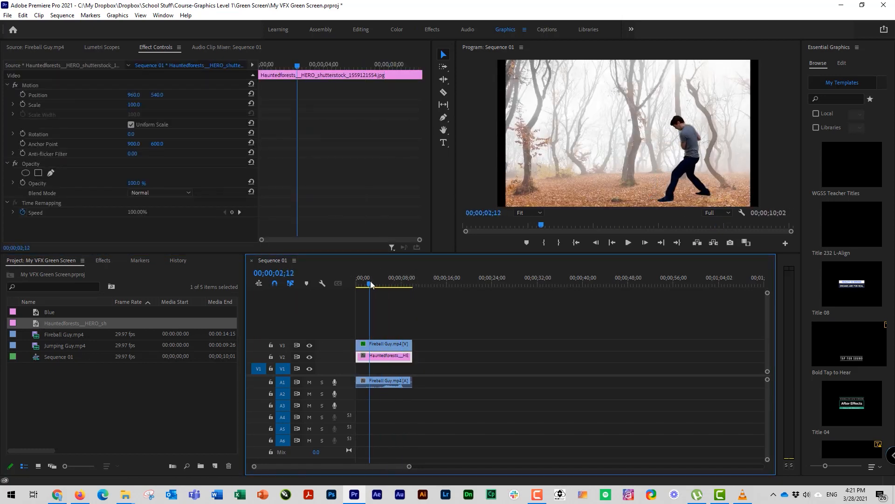
left_click_drag(370, 281, 381, 270)
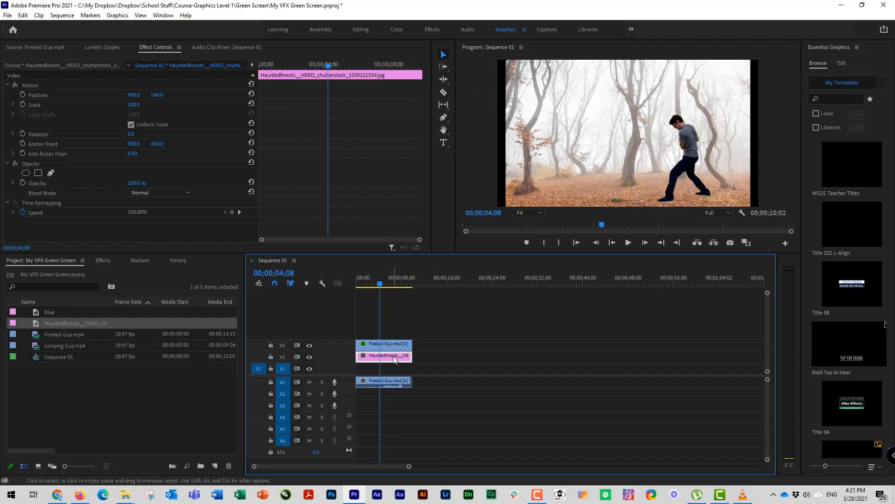
Set the haunted forest image's scale to 115 so that it fills the frame
left_click(137, 107)
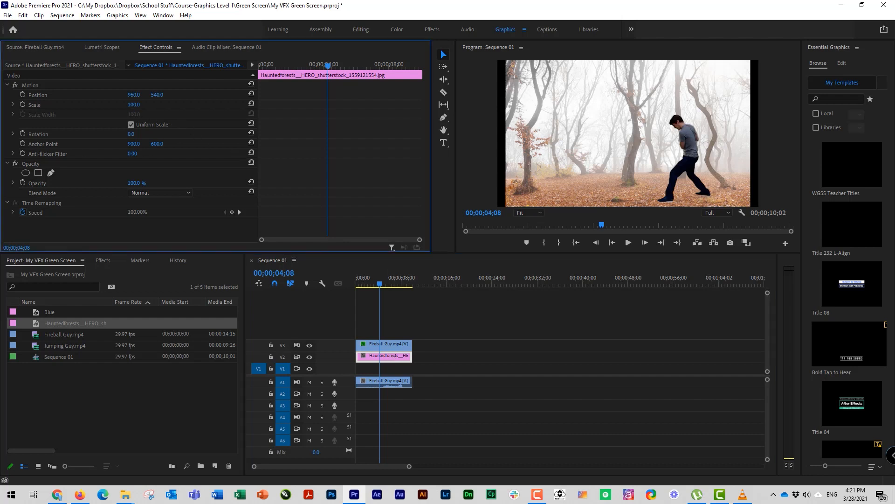
left_click(401, 368)
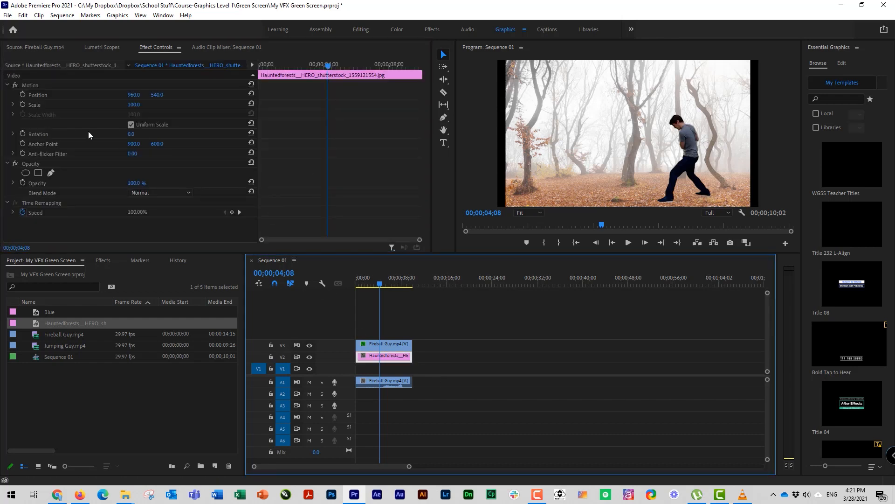
left_click_drag(133, 106, 141, 106)
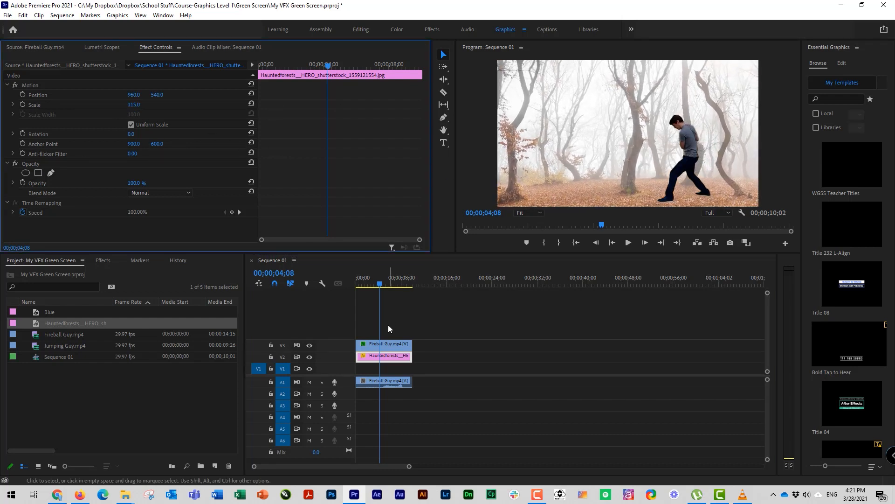
Scale the Fireball Guy clip to 81 and position it at 1101, 651 on the forest floor
left_click(384, 344)
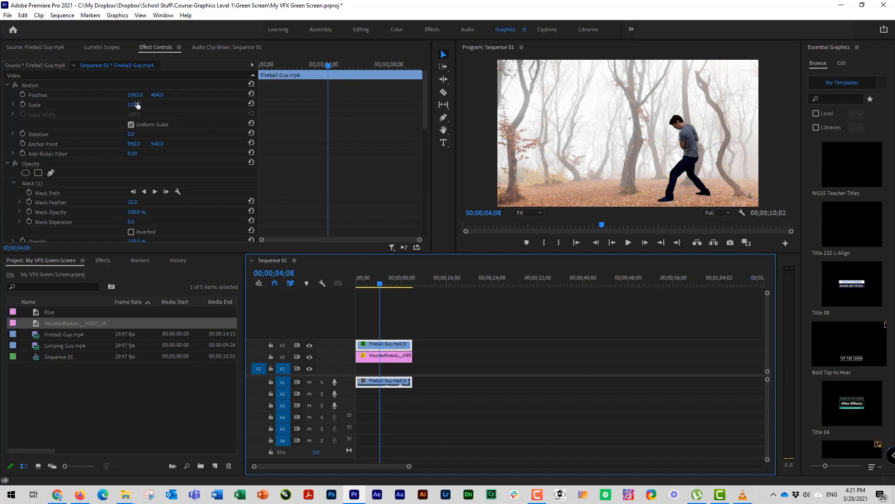
left_click_drag(137, 105, 162, 96)
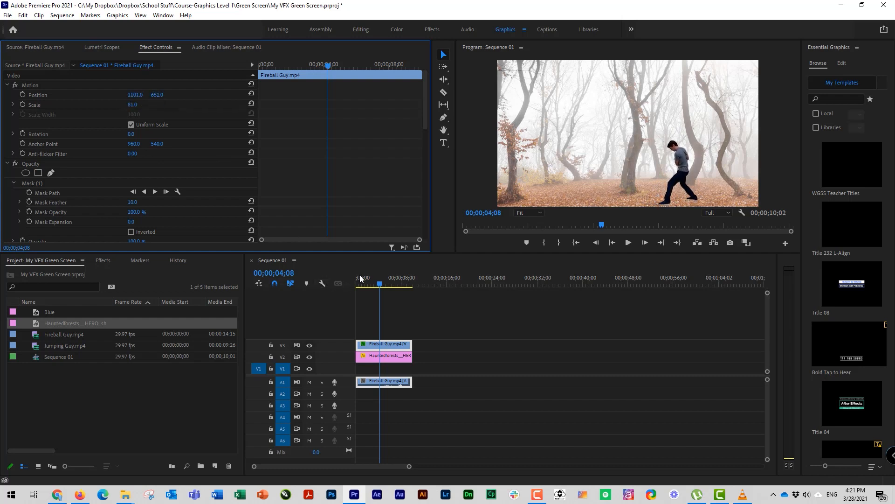
Play the forest composite from the start of the sequence to review it, and park the playhead at 00;00;05;20
left_click_drag(360, 279, 345, 285)
key("space")
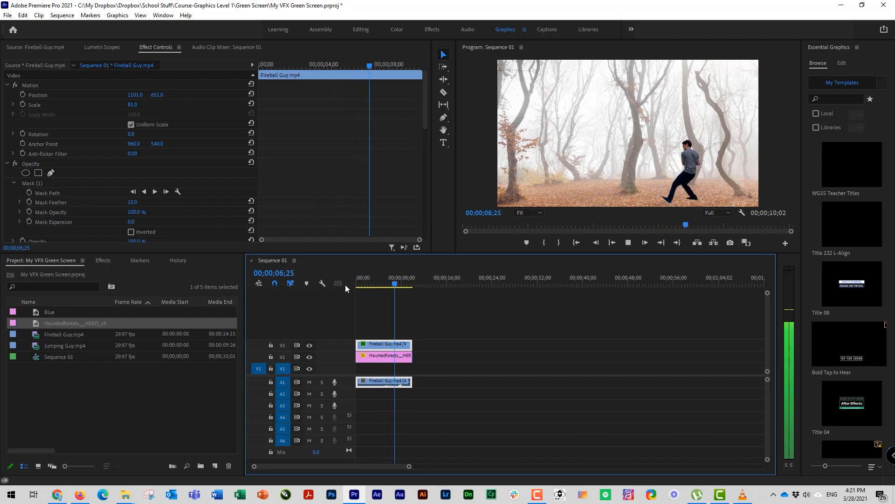
key("space")
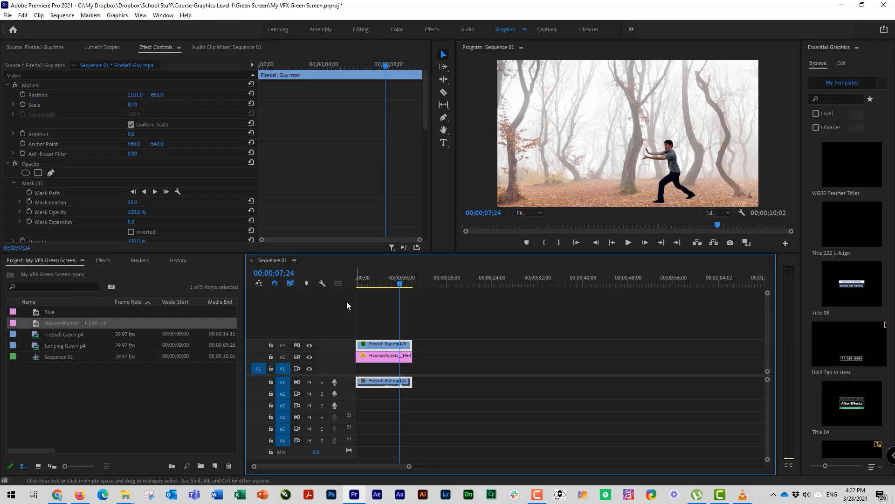
mouse_move(390, 284)
left_mouse_down()
mouse_move(376, 284)
mouse_move(391, 281)
left_mouse_up()
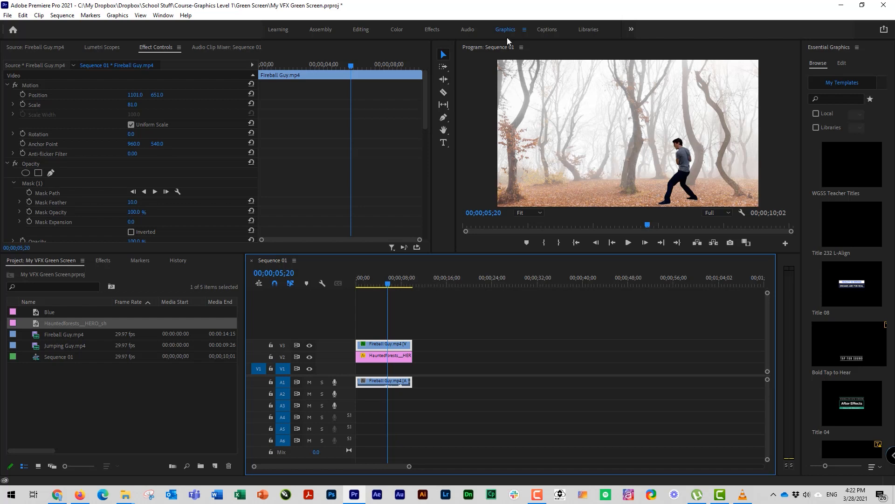
Apply Lumetri basic correction to the Fireball Guy clip with temperature 75.6, tint -2.5, exposure 1.7 and contrast 57.7
left_click(394, 30)
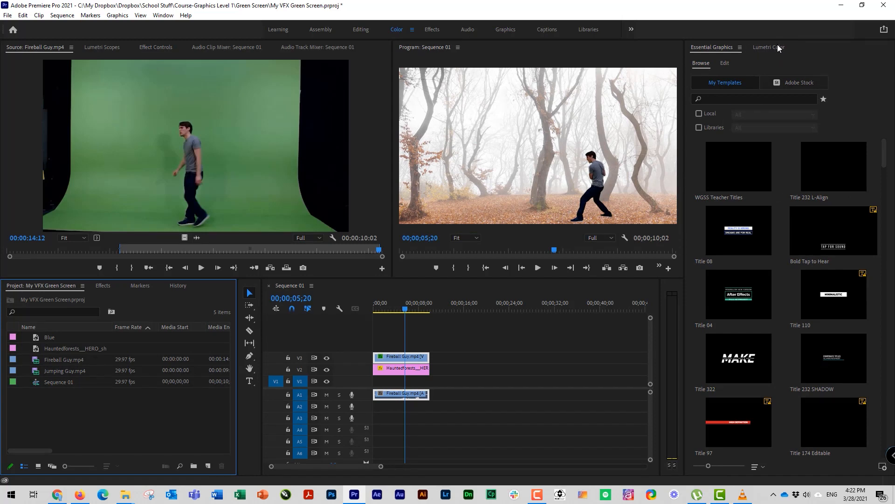
left_click(777, 47)
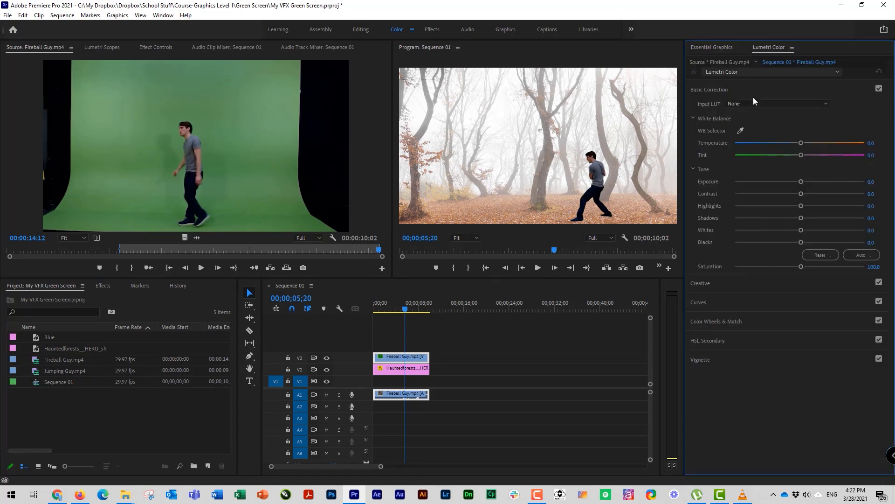
left_click(710, 89)
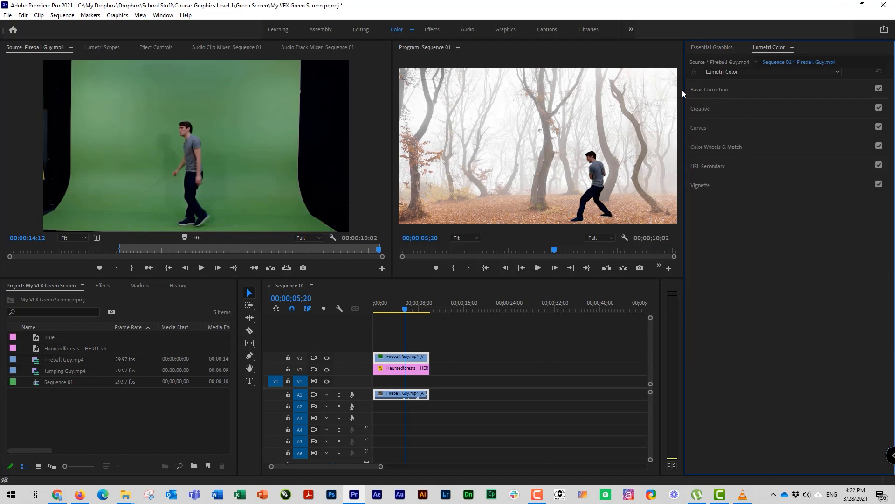
left_click(705, 90)
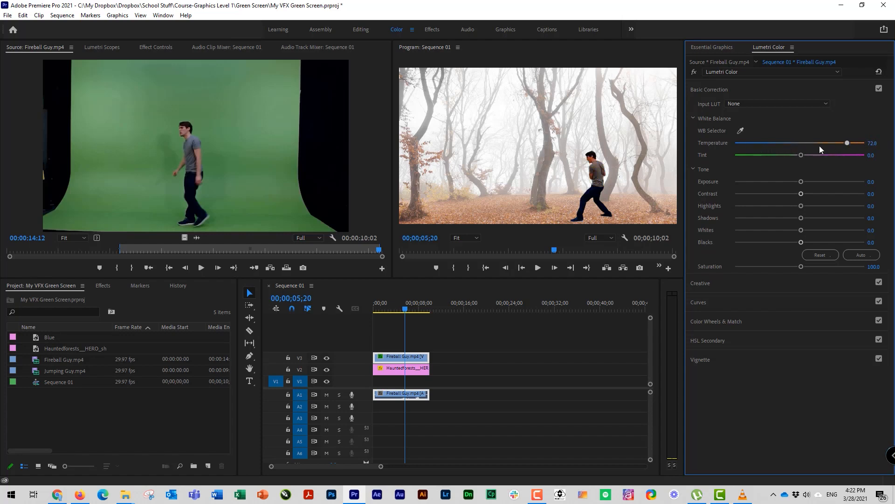
left_click_drag(740, 145, 890, 142)
left_click_drag(801, 155, 826, 155)
left_click_drag(736, 171, 838, 186)
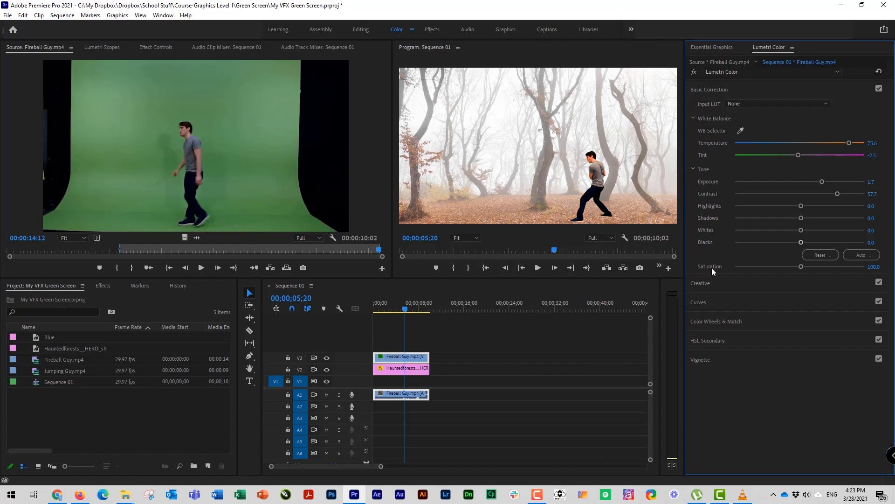
Set the clip's saturation to 63.8, whites 49.8, blacks 39.1, highlights 14.0, shadows 17.6 and contrast -76.3
left_click_drag(799, 269, 768, 278)
left_click_drag(802, 230, 817, 248)
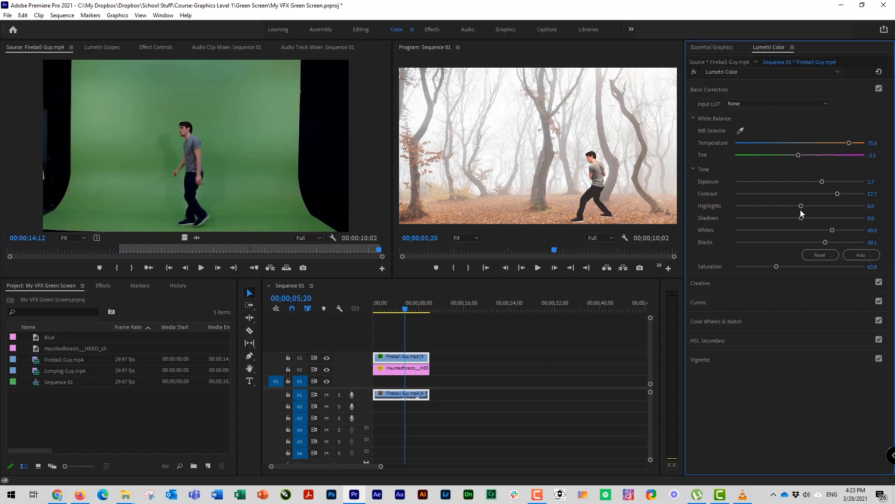
left_click_drag(801, 208, 827, 218)
left_click_drag(838, 194, 742, 200)
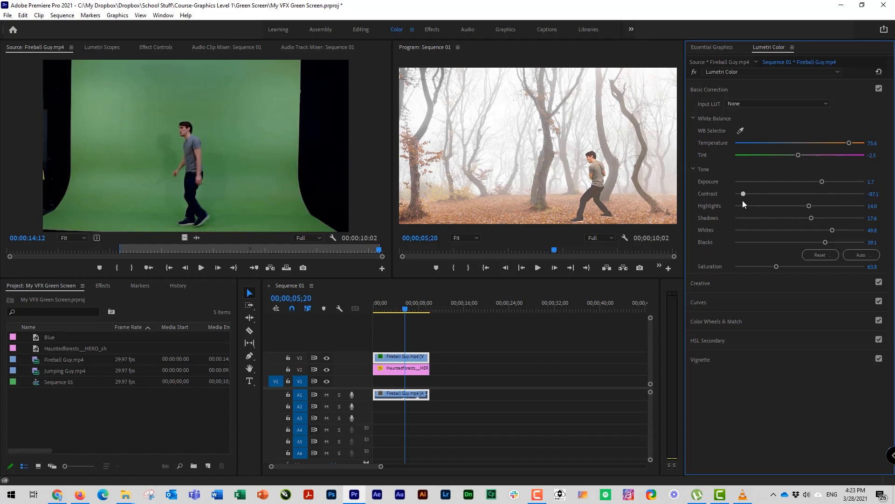
Compare the clip with and without the Lumetri correction, play the sequence from the start, and park the playhead at 00;00;04;08
left_click(695, 73)
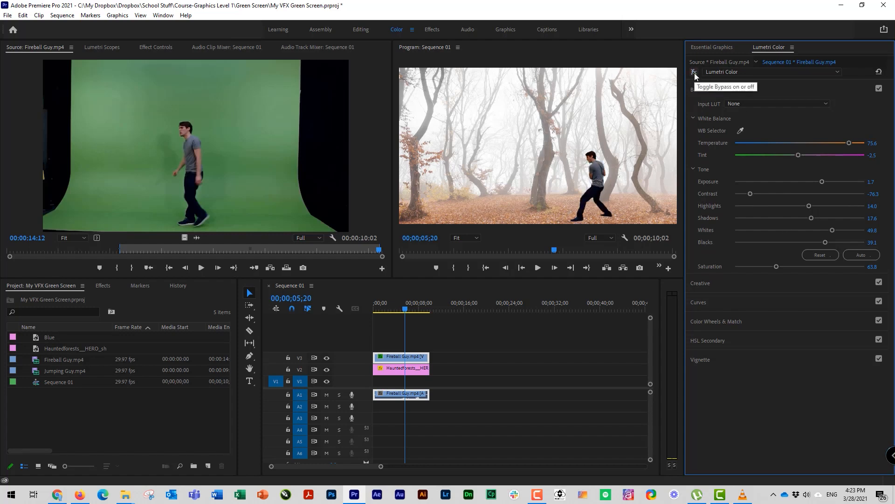
left_click(695, 73)
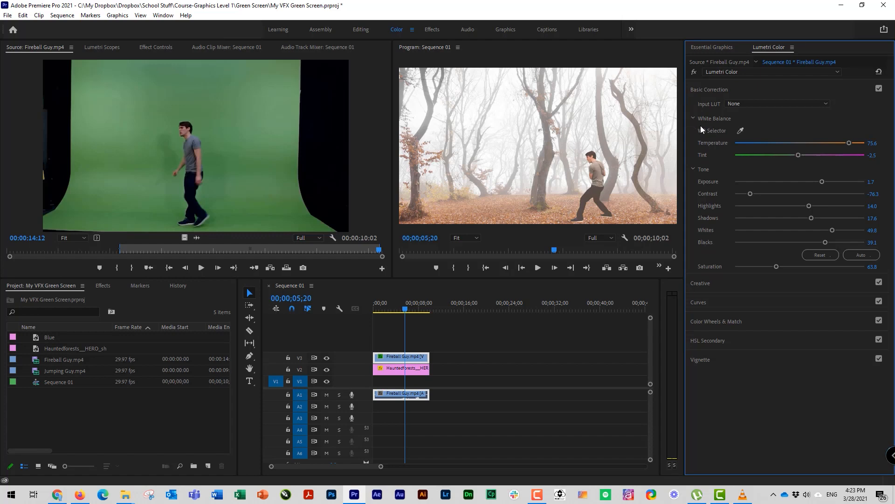
left_click(430, 298)
key("Home")
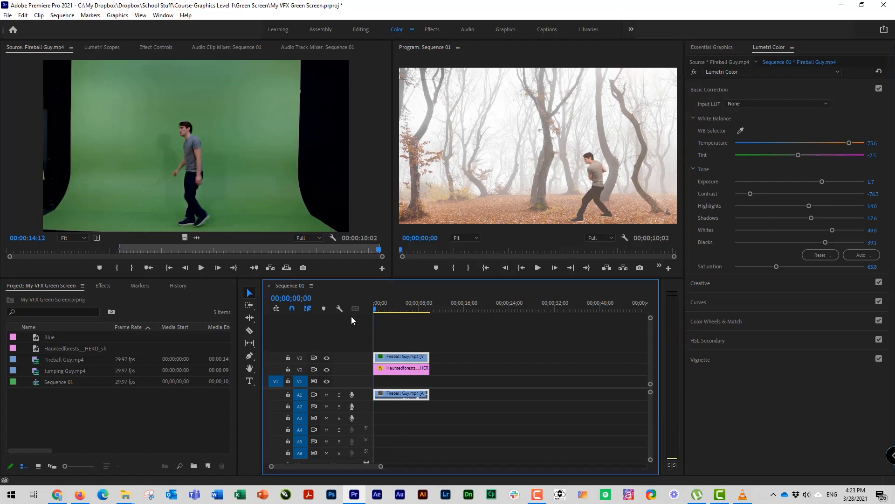
key("space")
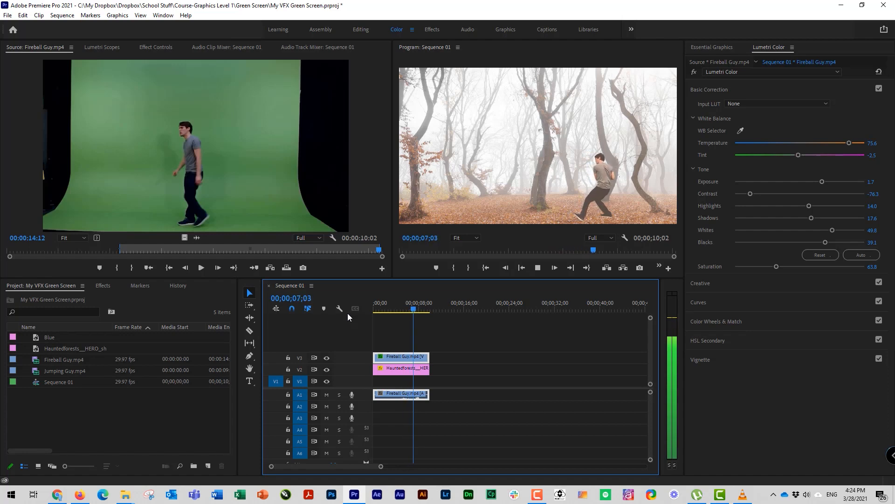
key("space")
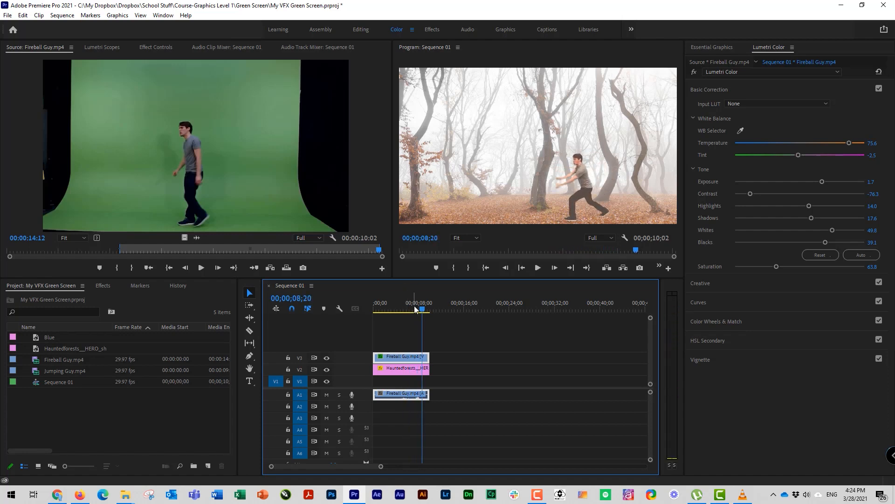
left_click_drag(426, 311, 399, 309)
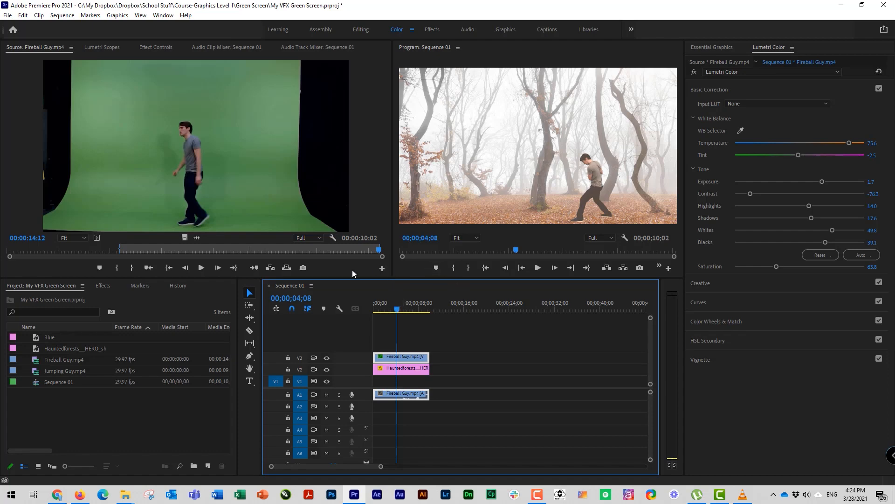
Switch to File Explorer and open the Action_Essentials_720p folder under Video Assets & Resources, Action Essentials 2
left_click(125, 494)
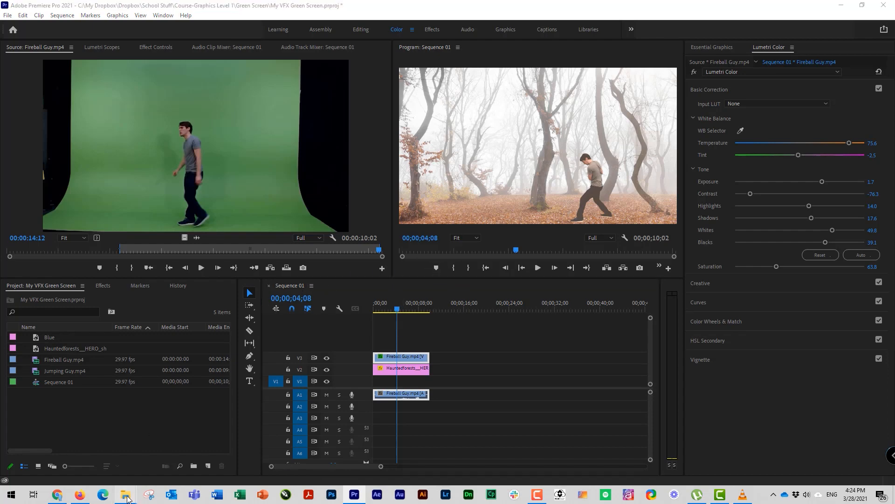
left_click(140, 441)
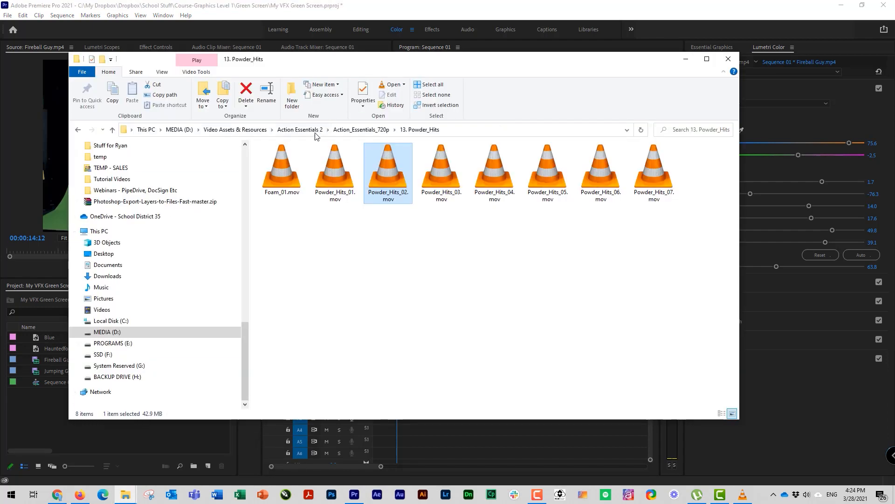
left_click(260, 130)
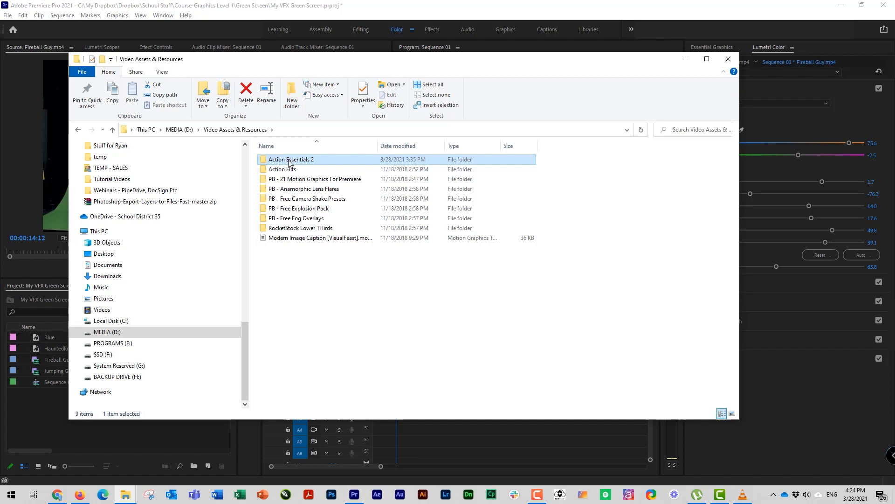
double_click(290, 160)
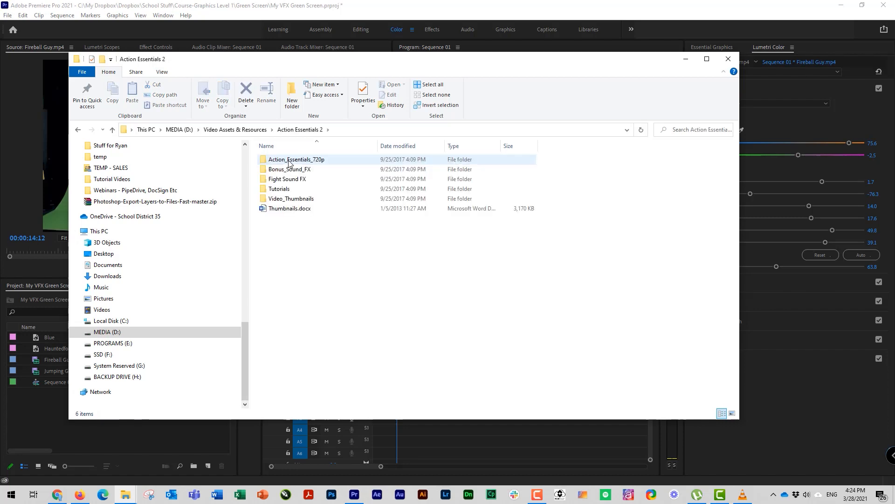
double_click(322, 160)
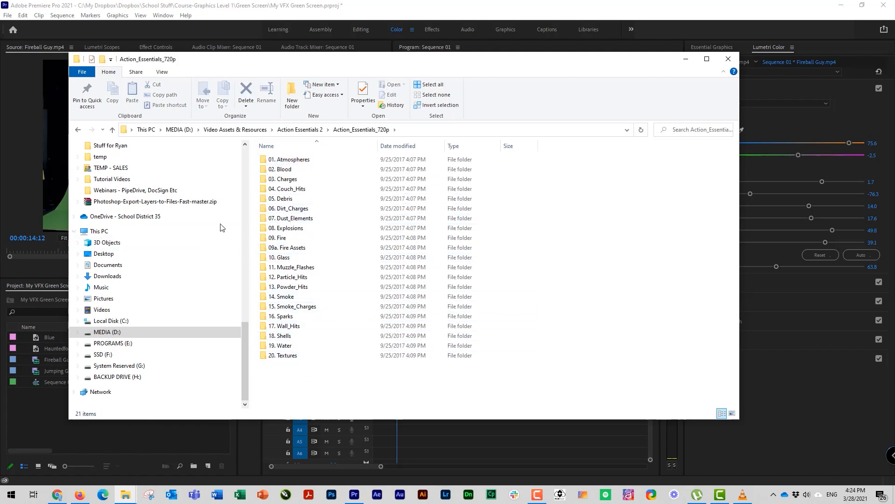
Preview the Fire_04.mov and Fire_AtCam_04.mov clips from the 09. Fire folder in VLC
mouse_move(328, 238)
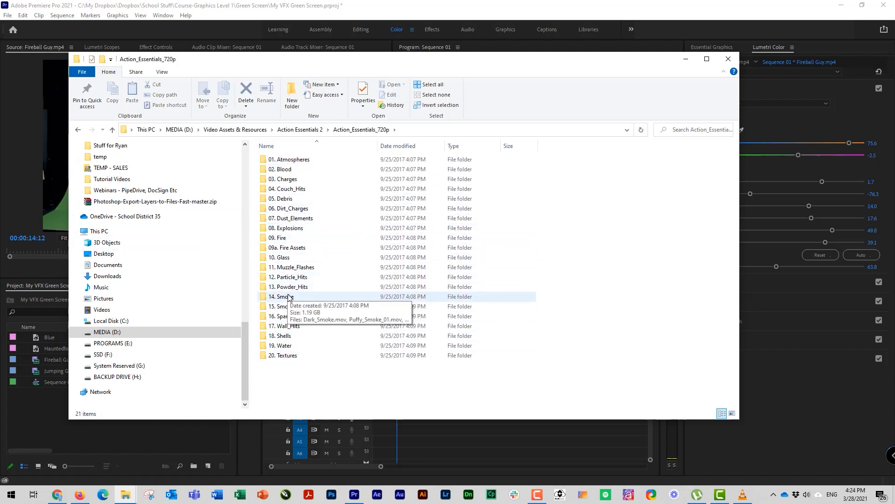
double_click(283, 238)
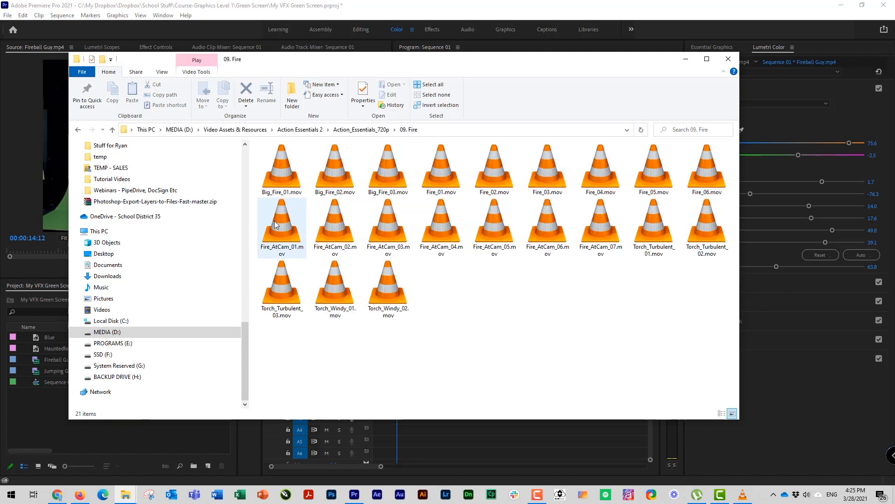
double_click(601, 181)
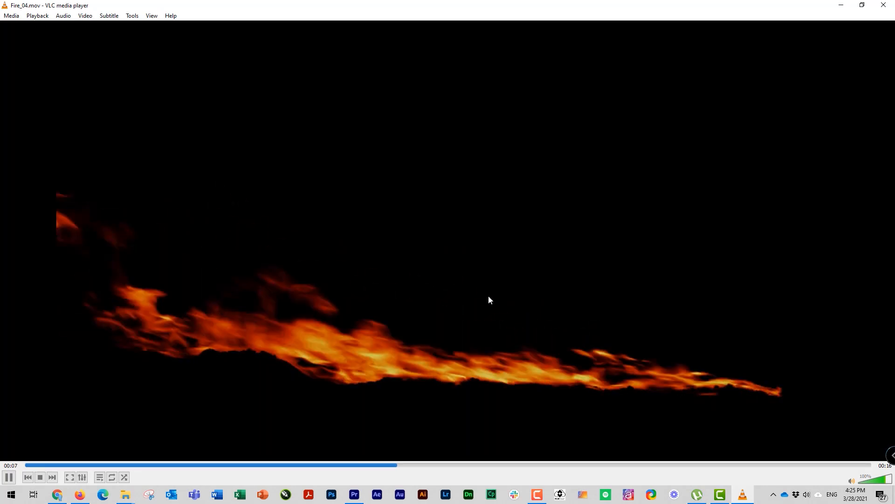
left_click(879, 5)
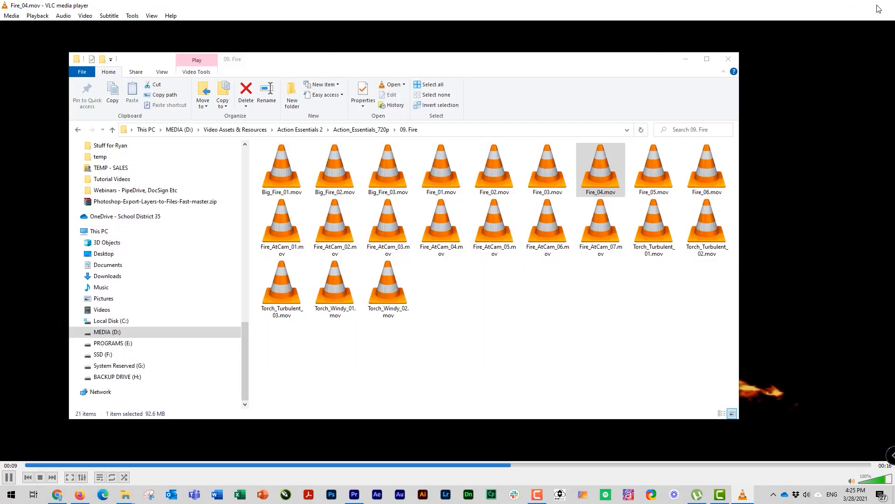
double_click(431, 224)
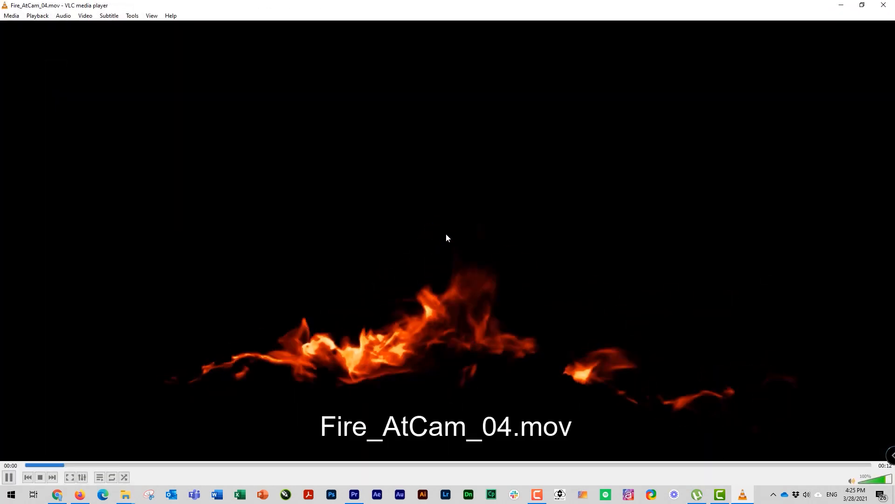
left_click(887, 6)
Preview the Wisp_06.mov clip from the 14. Smoke folder in VLC
key("BackSpace")
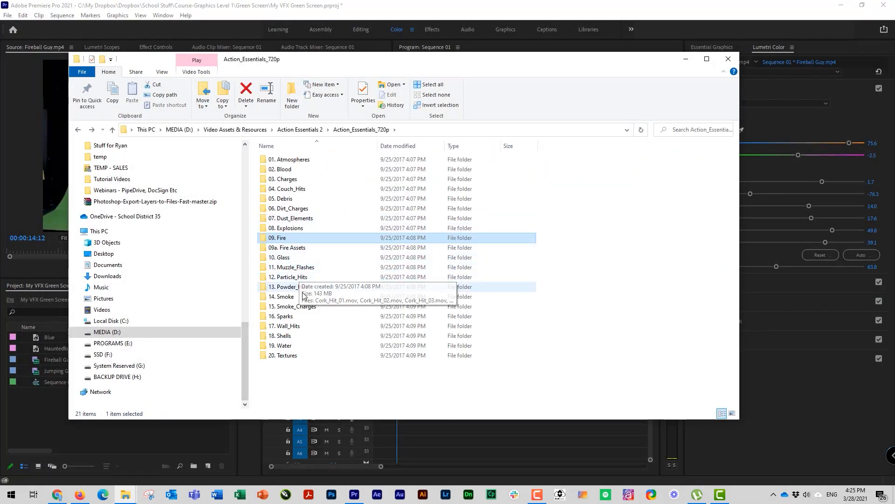
double_click(286, 297)
left_click(405, 239)
double_click(406, 240)
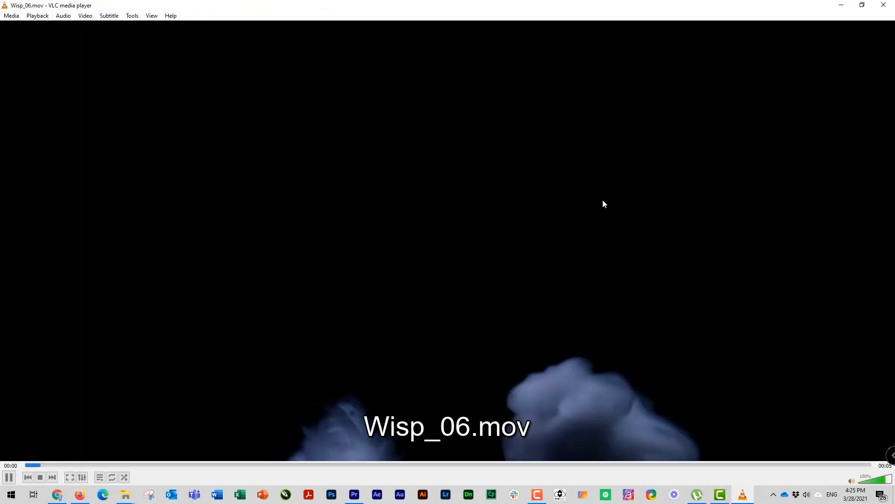
left_click(878, 6)
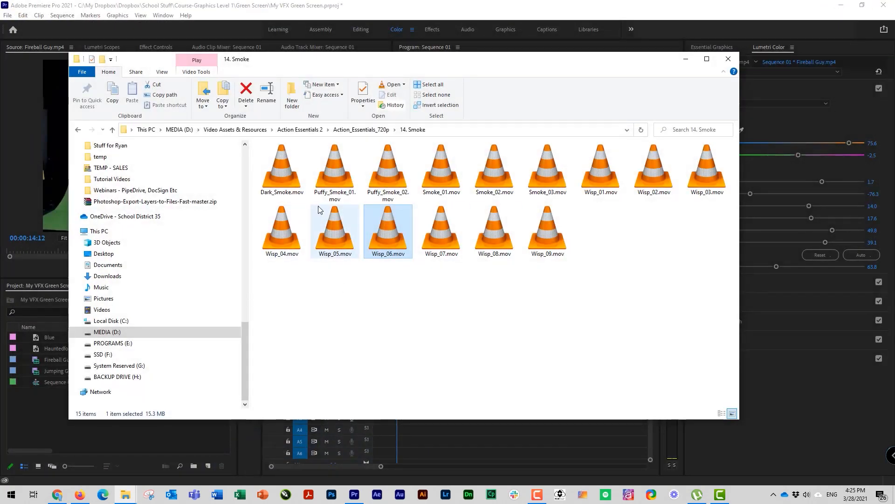
Preview the Wall_Hit_Side_02.mov and Wall_Hit_Side_05.mov clips from the 17. Wall_Hits folder in VLC
key("BackSpace")
double_click(285, 326)
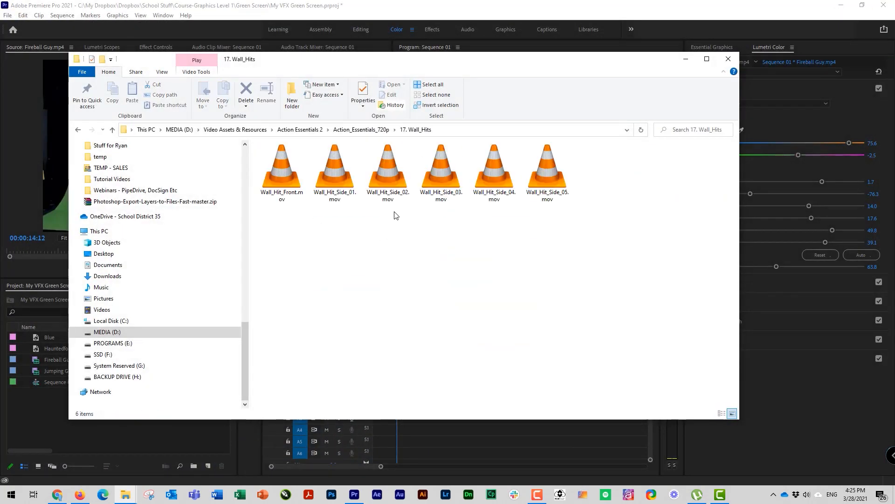
double_click(396, 183)
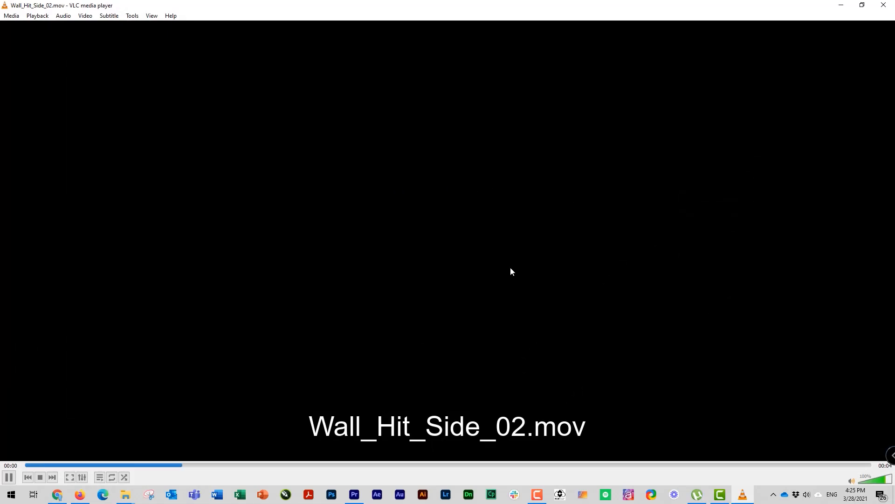
left_click(884, 6)
double_click(539, 178)
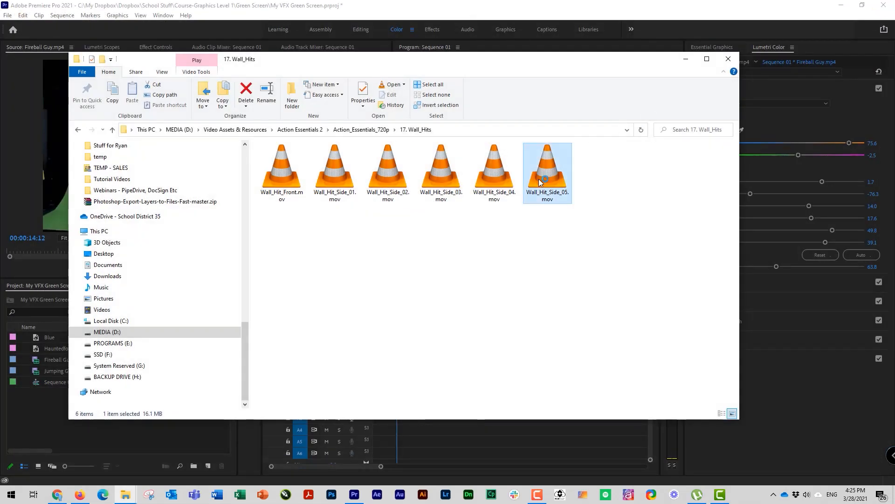
left_click(885, 5)
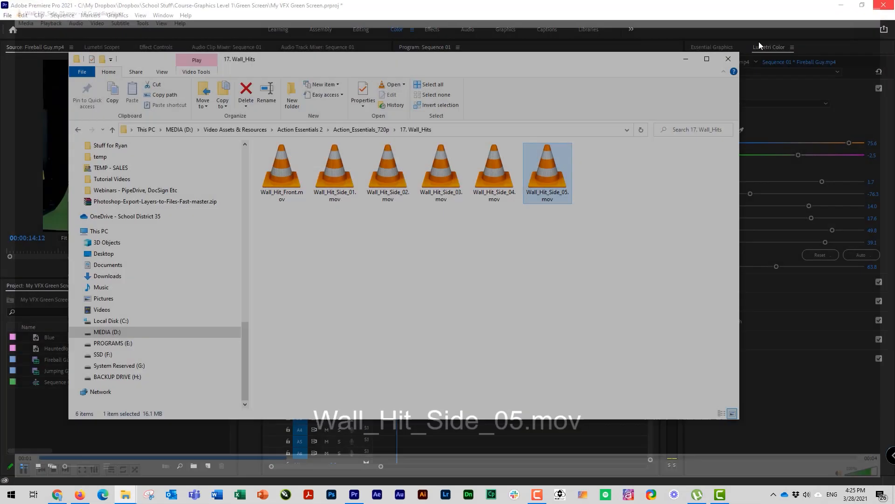
Preview the Bouncing_Debris_03.mov and Lightbulb_Shatter_01.mov clips from the 05. Debris folder in VLC
key("BackSpace")
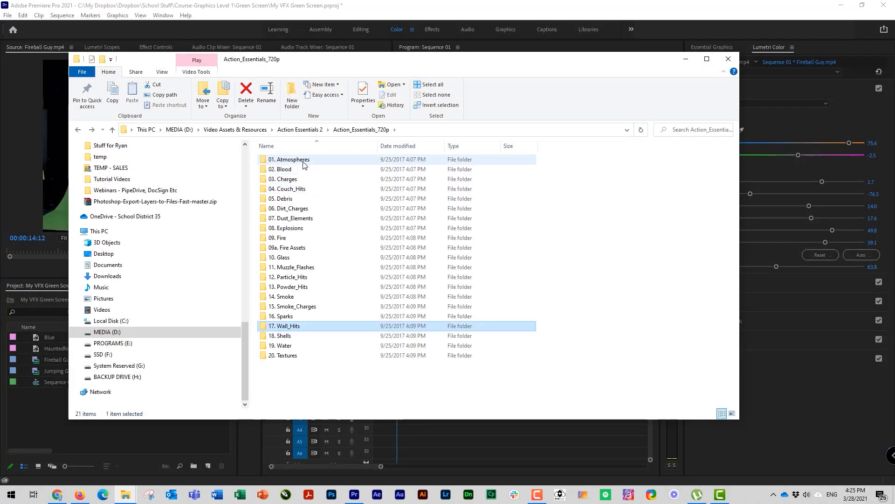
double_click(308, 198)
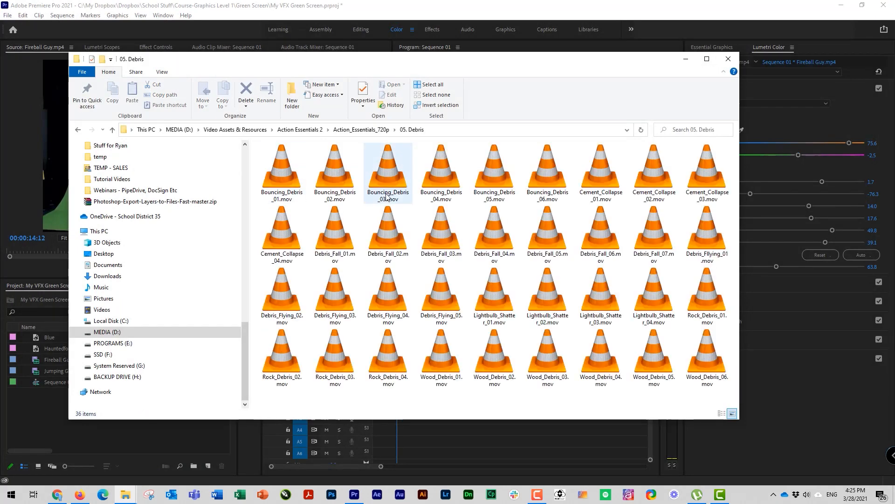
double_click(392, 186)
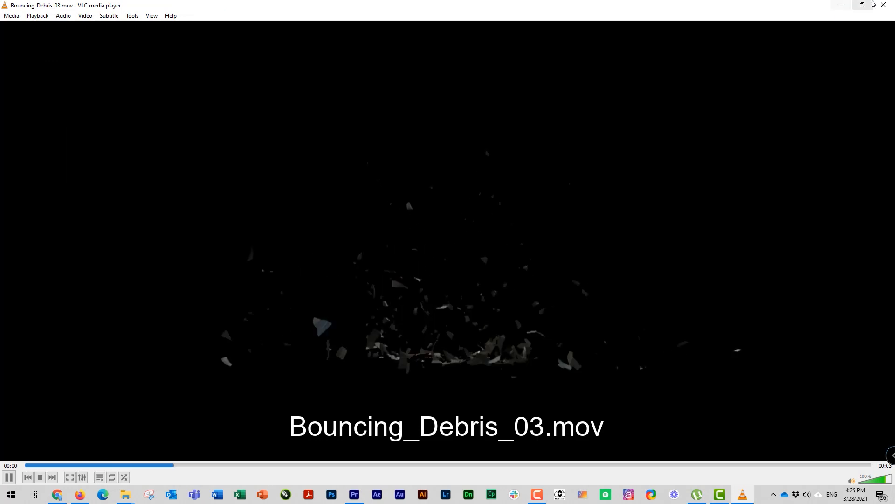
left_click(880, 6)
double_click(495, 296)
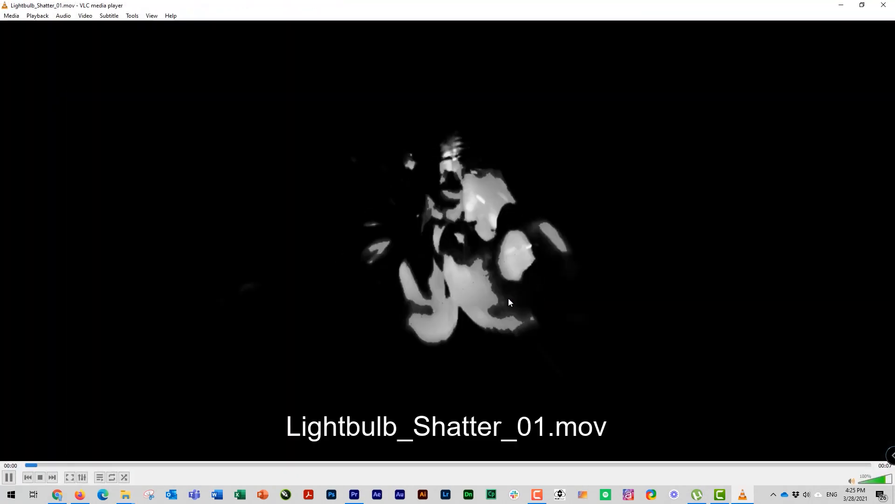
left_click(892, 4)
Preview the Fire_05.mov clip from the 09. Fire folder in VLC
key("alt+Left")
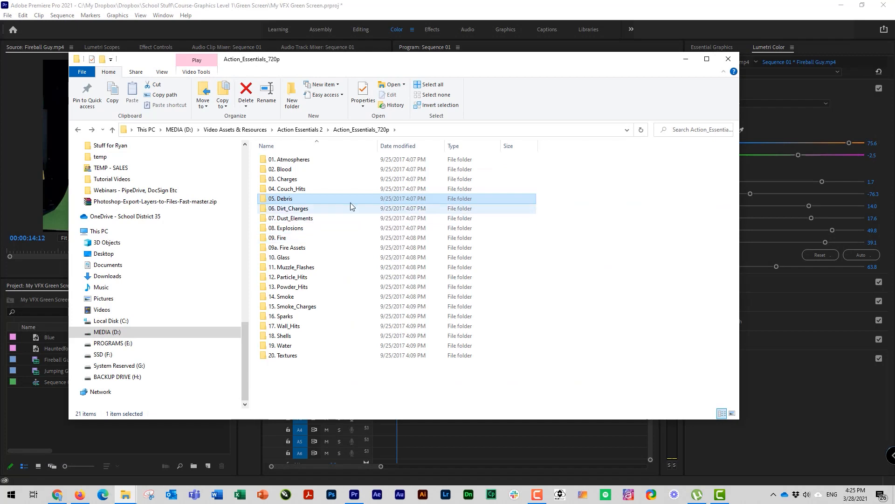
left_click(282, 239)
double_click(281, 239)
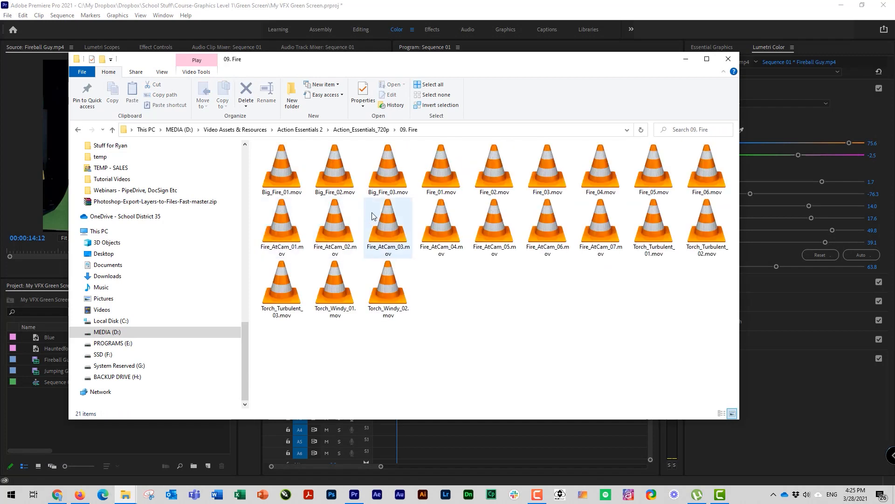
double_click(657, 177)
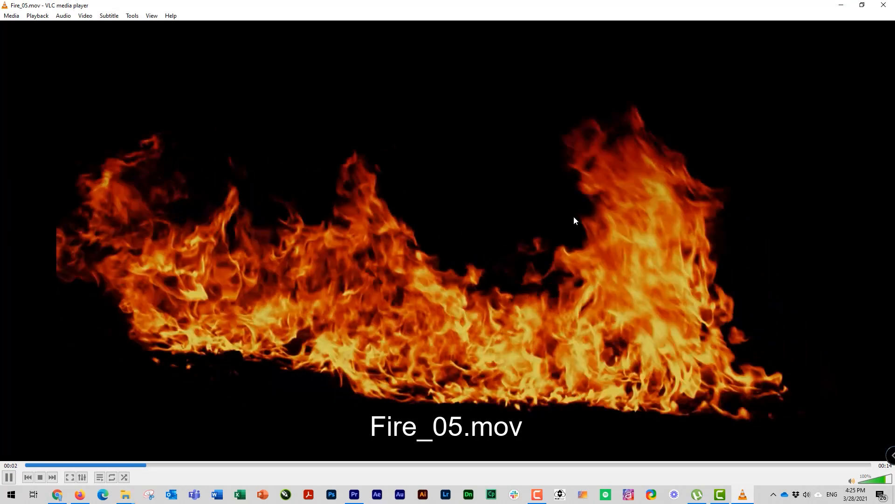
left_click(885, 5)
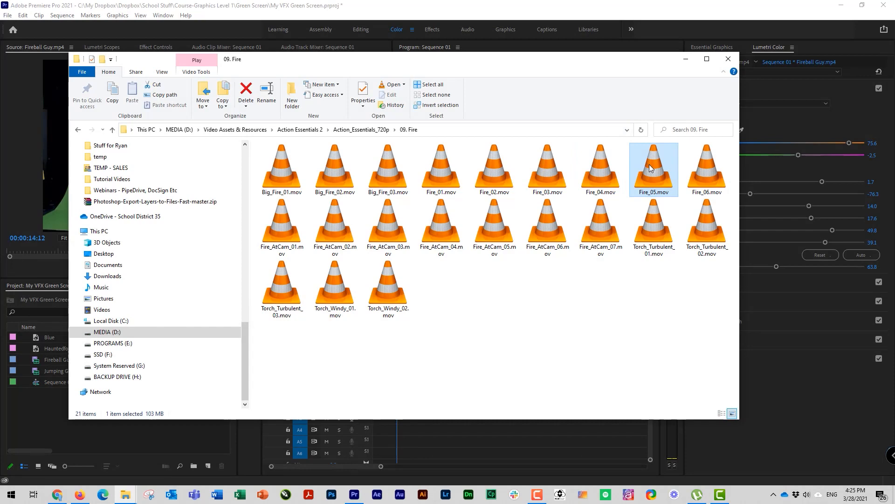
Import Fire_05.mov into the Premiere Pro project and place it on track V4 at the start of Sequence 01
left_click_drag(650, 164, 43, 414)
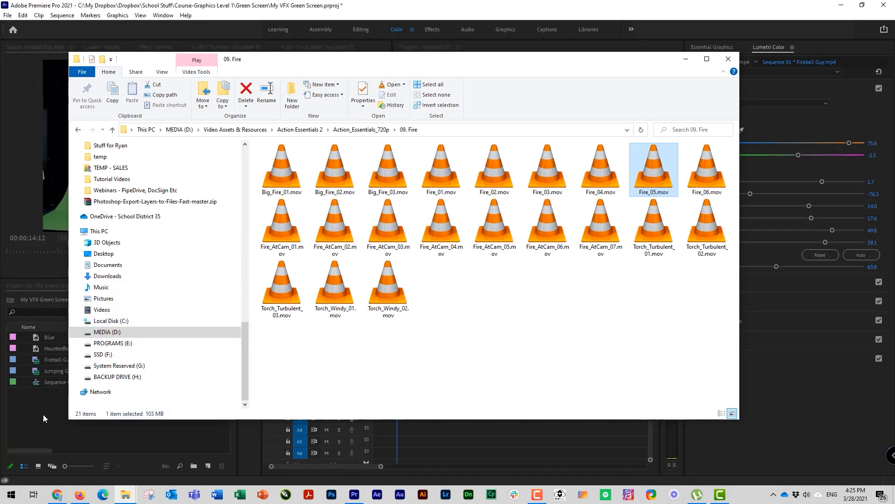
left_click(48, 416)
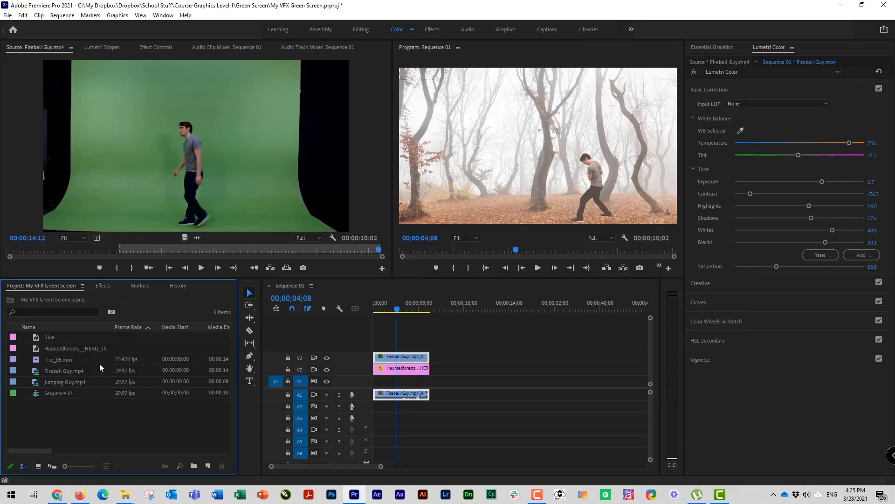
left_click_drag(36, 365, 387, 346)
mouse_move(399, 311)
left_mouse_down()
mouse_move(379, 311)
mouse_move(410, 311)
mouse_move(402, 308)
left_mouse_up()
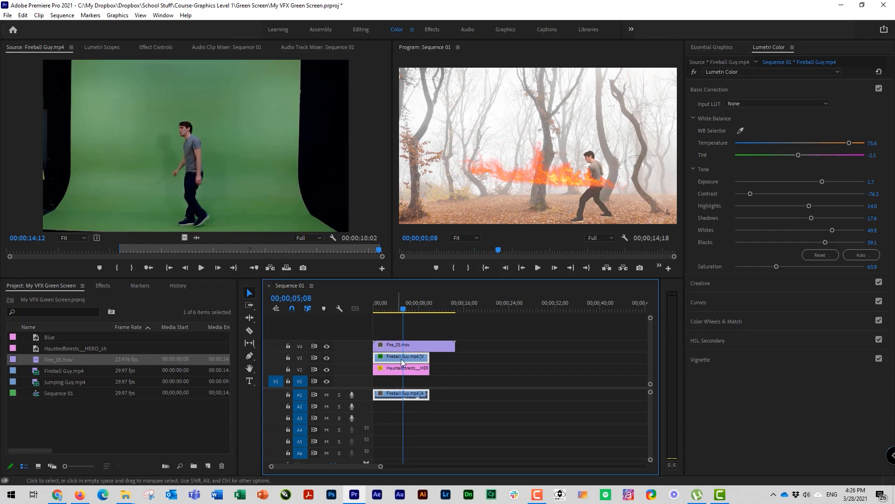
Trim the end of Fire_05.mov to match the other clips and move the Fireball Guy video to track V5 above it
left_click_drag(456, 346, 436, 347)
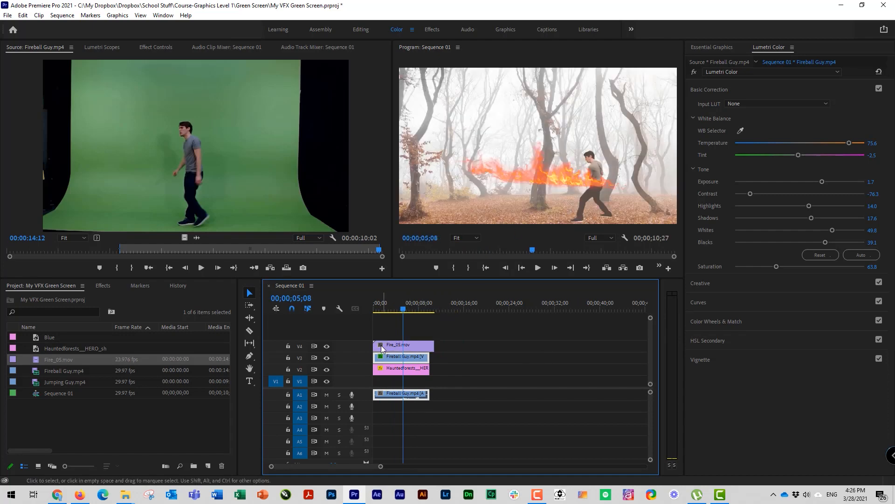
left_click_drag(375, 347, 383, 347)
left_click_drag(412, 353, 415, 337)
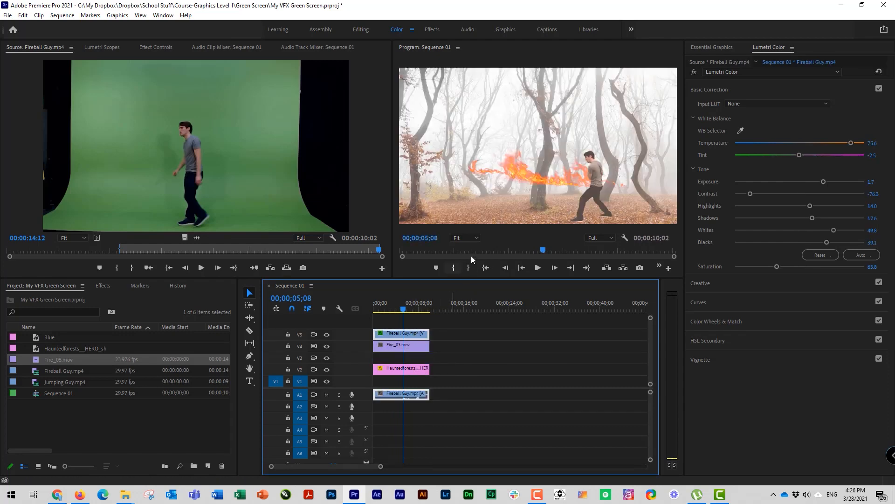
left_click(442, 332)
left_click(414, 335)
Enlarge Fire_05.mov to a scale of 219 and set its position to 995, 644 along the forest floor
left_click(425, 346)
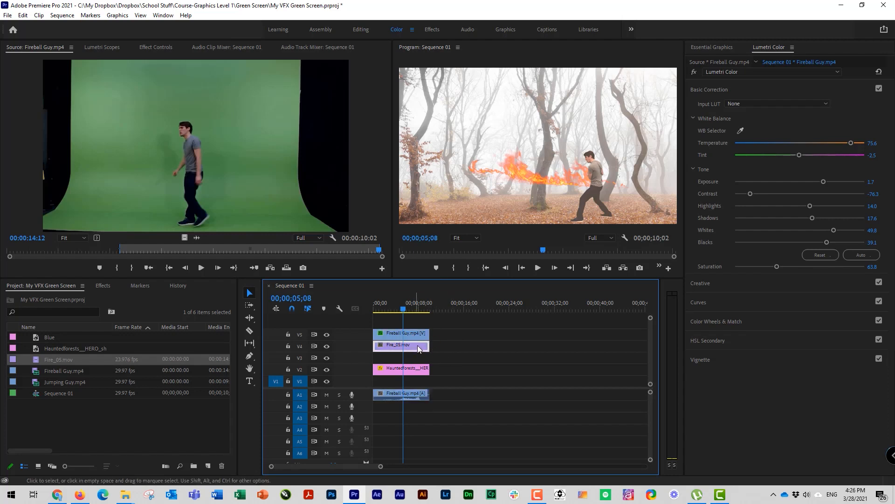
left_click(149, 47)
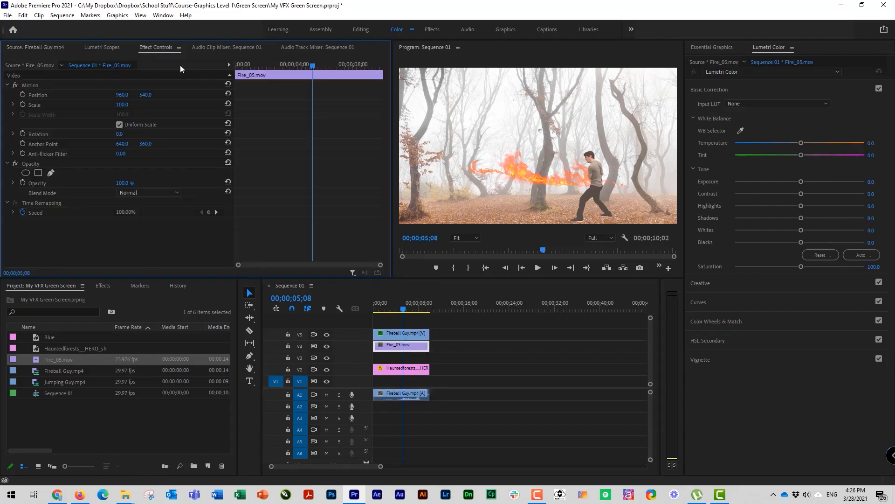
left_click_drag(145, 95, 241, 95)
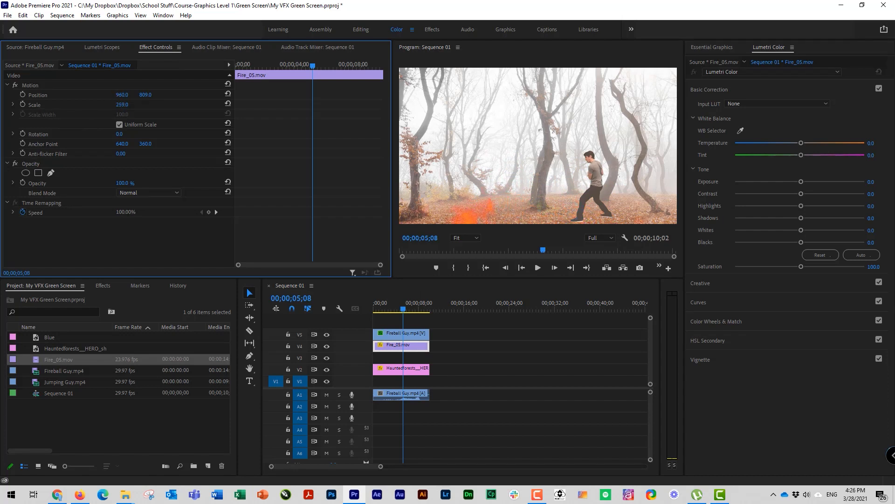
left_click_drag(259, 95, 187, 95)
left_click_drag(124, 96, 142, 96)
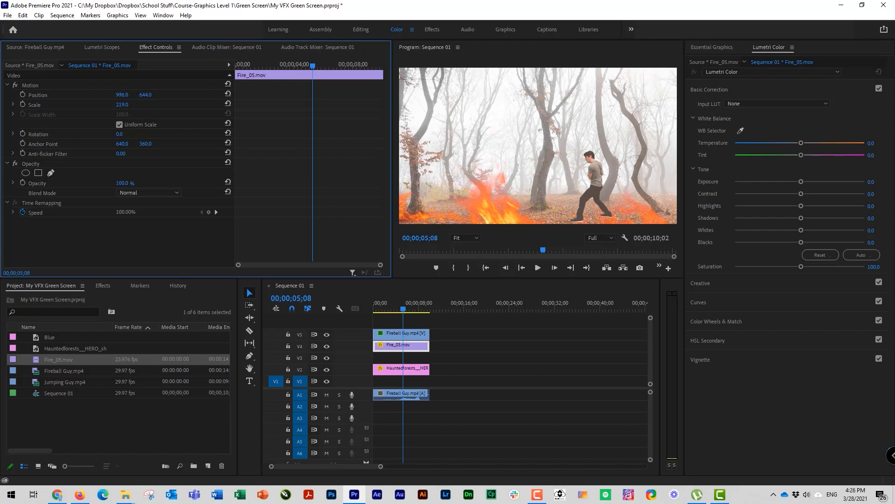
Play the sequence from the start and review how the enlarged fire looks around the man
left_click_drag(387, 310, 374, 311)
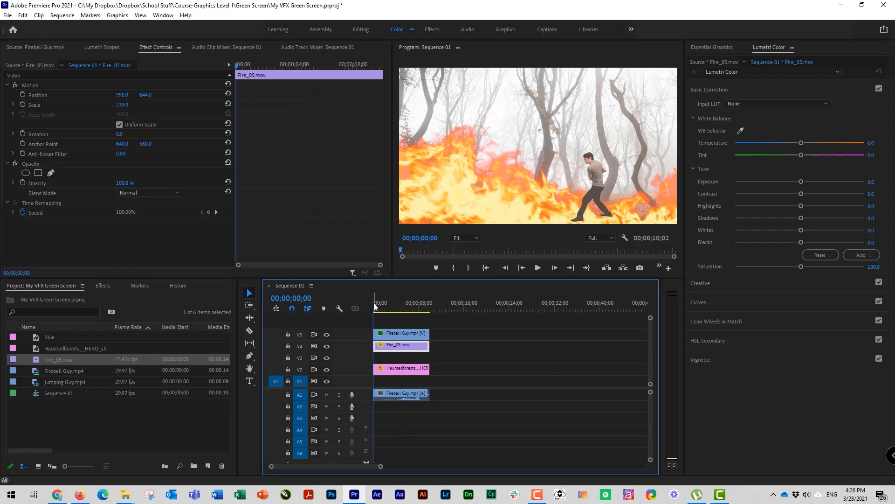
key("space")
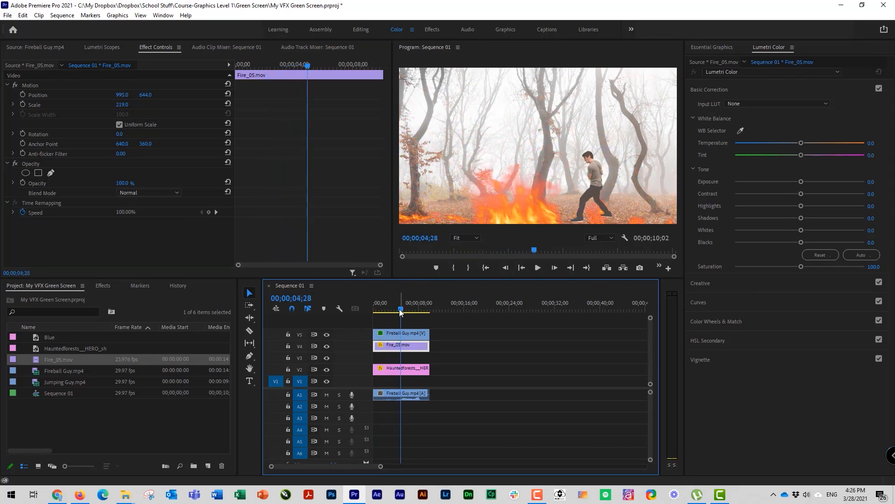
left_click(385, 309)
left_click_drag(386, 308, 388, 309)
Try scaling the Fireball Guy clip down to 39
left_click(427, 333)
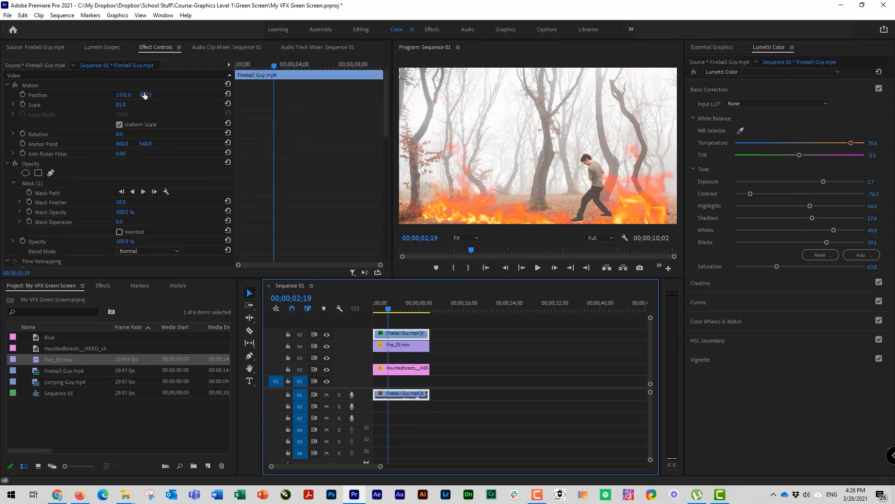
left_click_drag(119, 106, 99, 106)
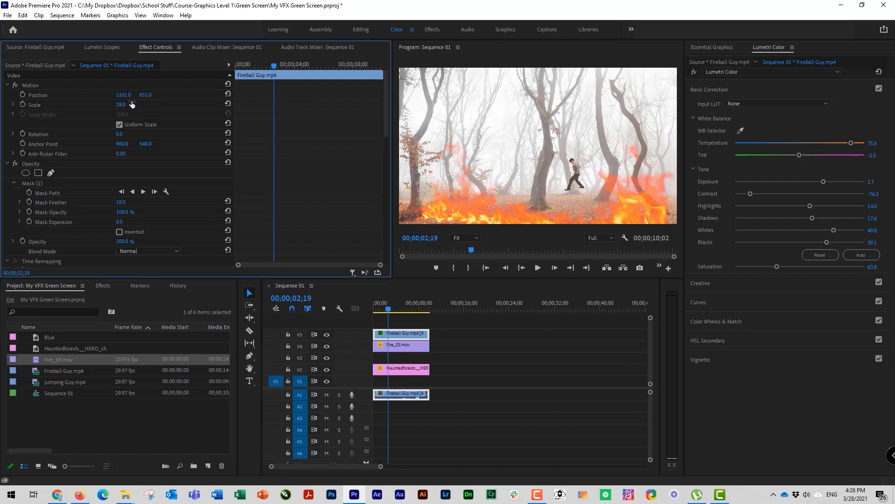
Scale Fire_05.mov to 48, move it to about 241.2, 941.8 beside the leftmost tree, and play it back
left_click(411, 345)
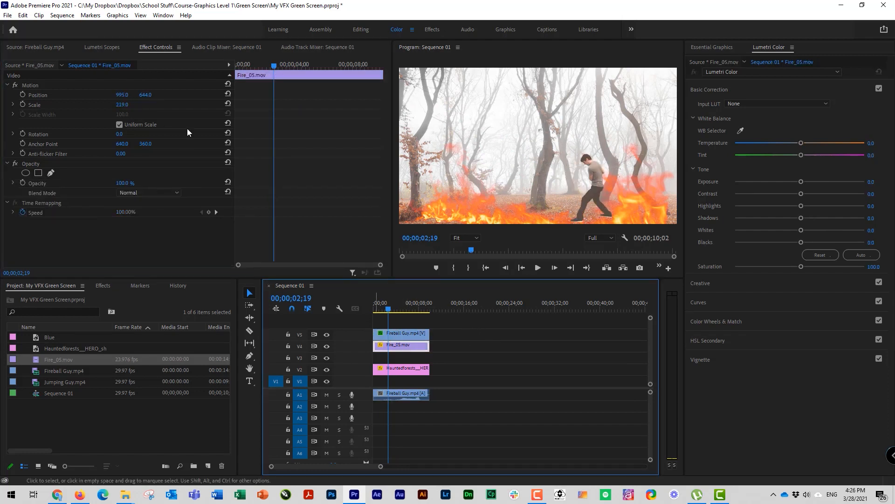
left_click_drag(118, 108, 47, 107)
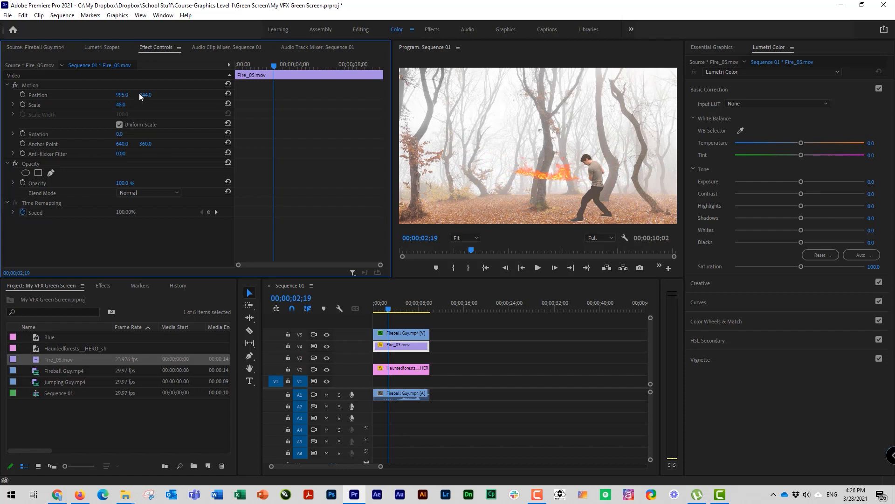
left_click_drag(148, 95, 59, 100)
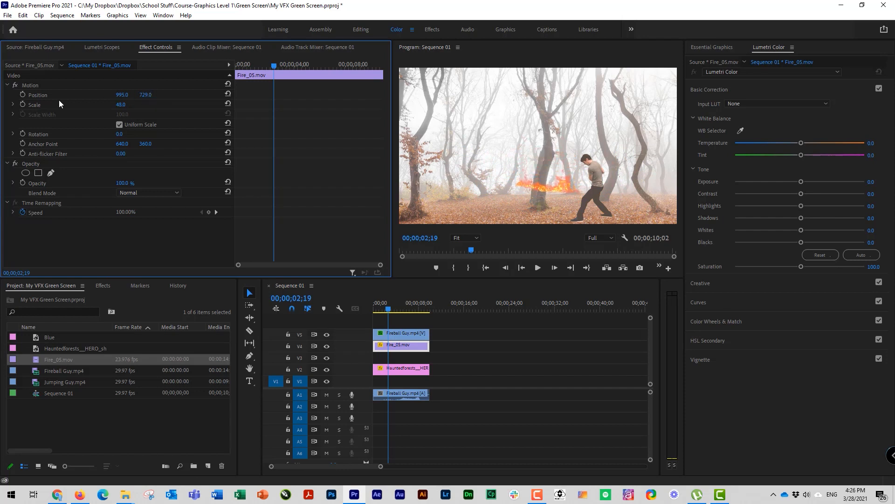
left_click(28, 86)
left_click_drag(543, 189, 505, 203)
left_click_drag(449, 215, 446, 216)
left_click(395, 295)
key("space")
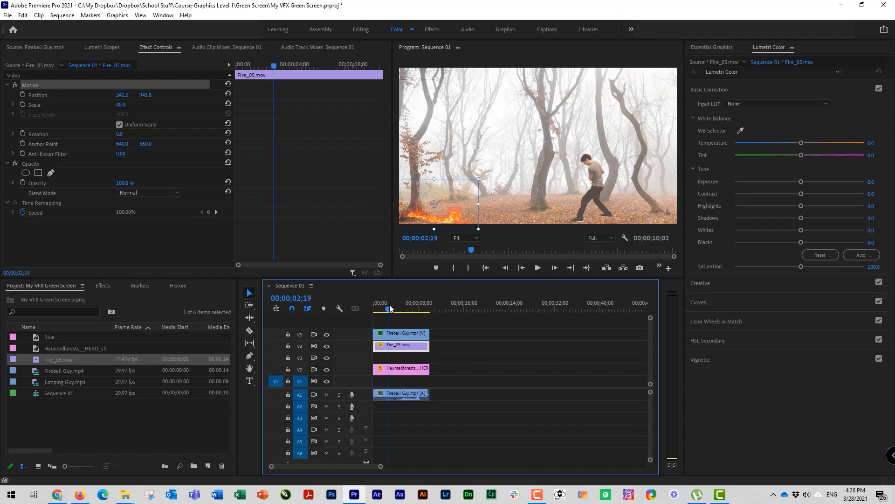
key("space")
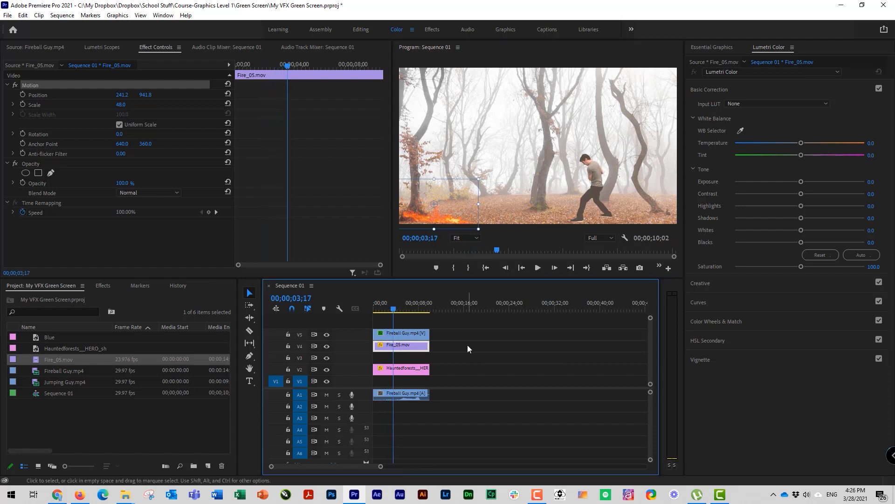
left_click(468, 345)
Color-correct Fire_05.mov with temperature -74.2, exposure -0.1, contrast 4.7, whites 23.3 and saturation 89.6, and play the result
left_click(410, 344)
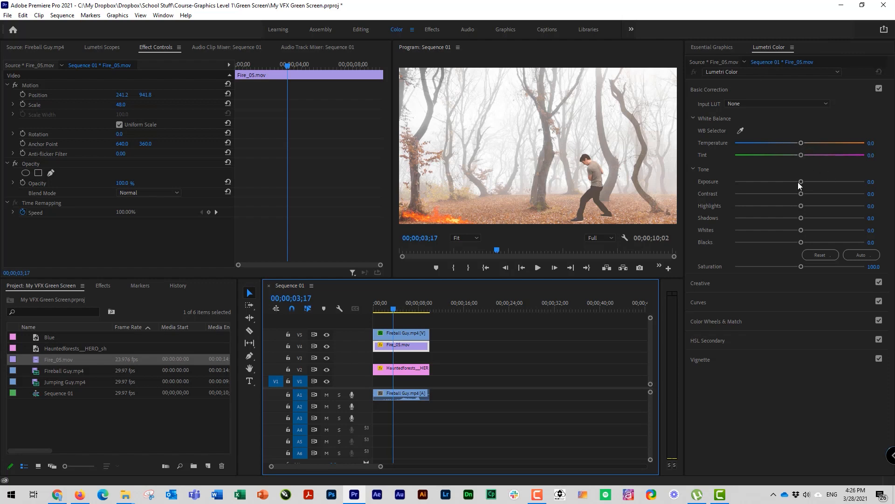
left_click_drag(800, 182, 791, 182)
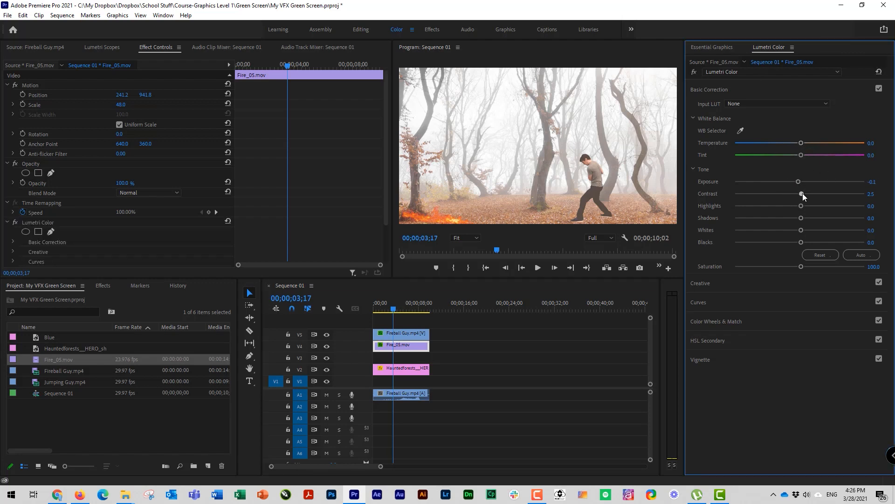
left_click_drag(803, 143, 785, 146)
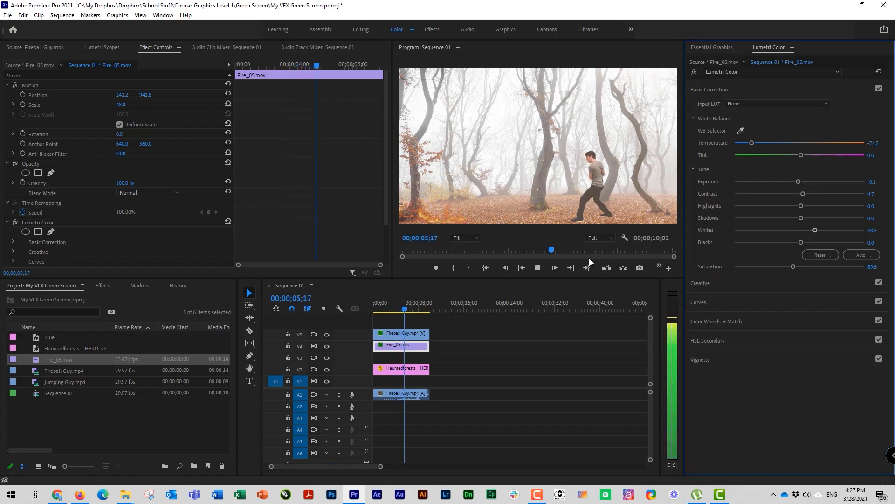
key("space")
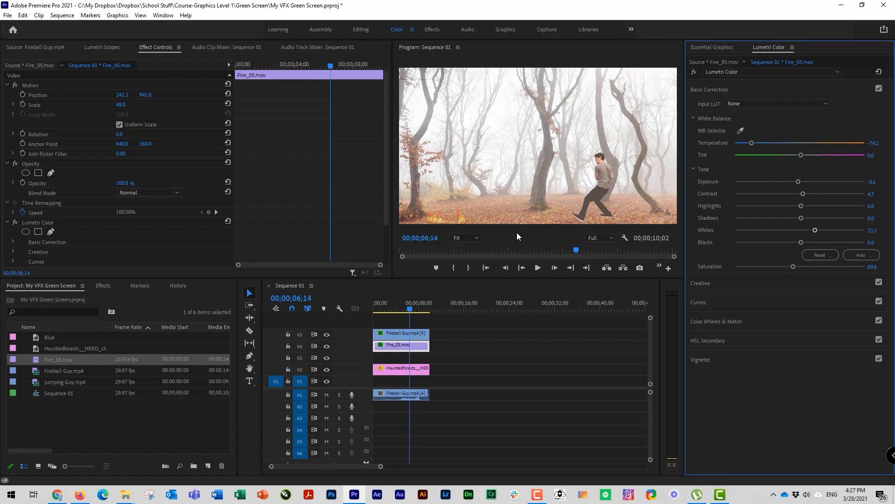
Switch to the File Explorer window showing 09. Fire and go up to the Action_Essentials_720p folder
mouse_move(125, 494)
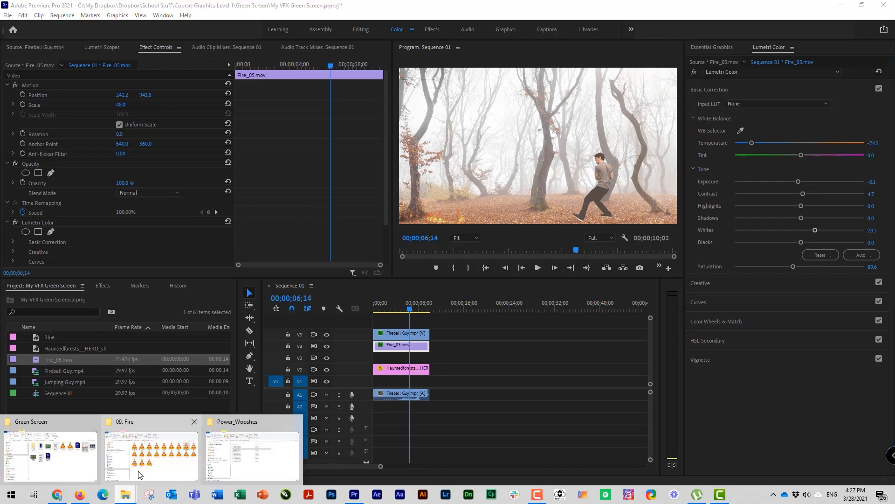
left_click(138, 474)
key("alt+Up")
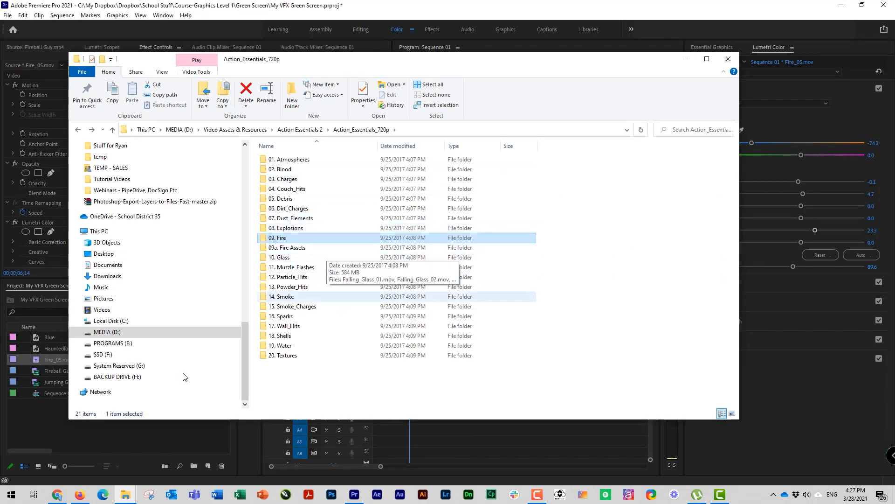
Switch to Chrome and search YouTube for "energy ball green screen", browsing the list of videos
left_click(57, 495)
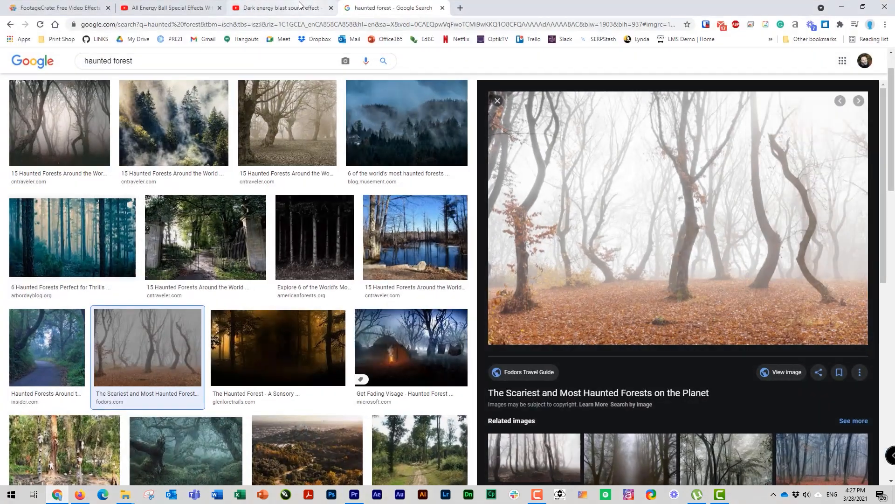
left_click(299, 8)
left_click(392, 60)
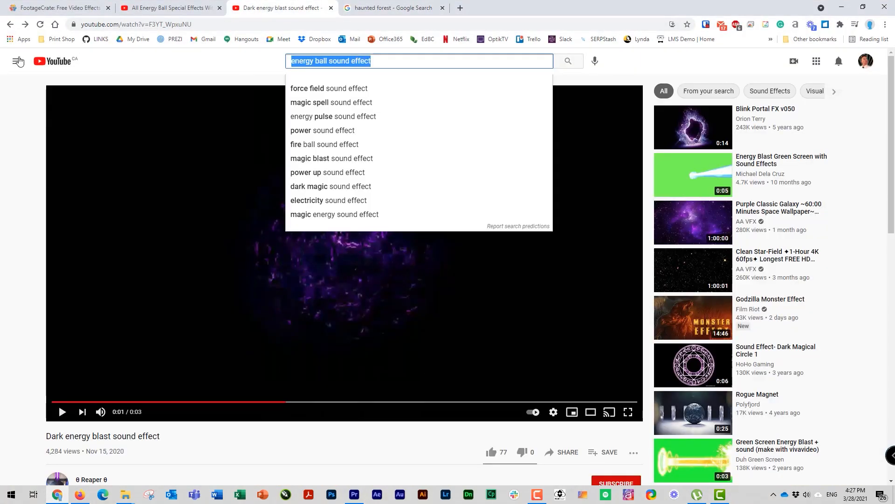
type("energy ball gre")
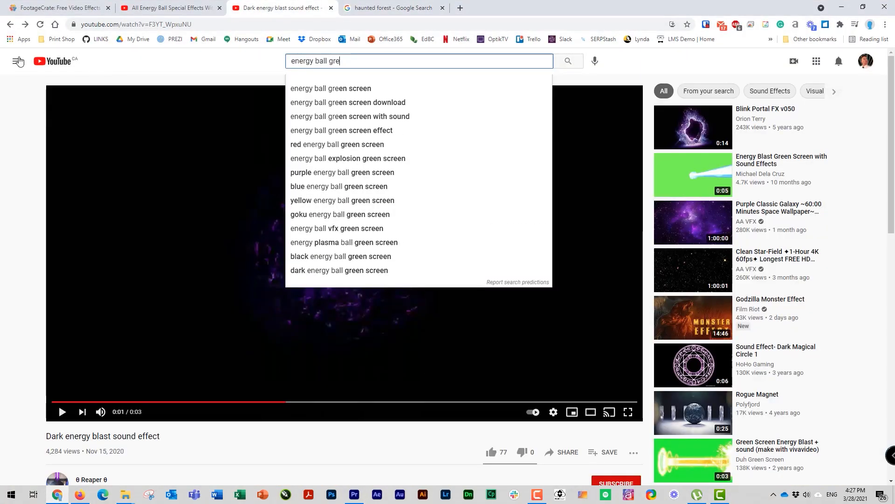
type("en screen")
key("Return")
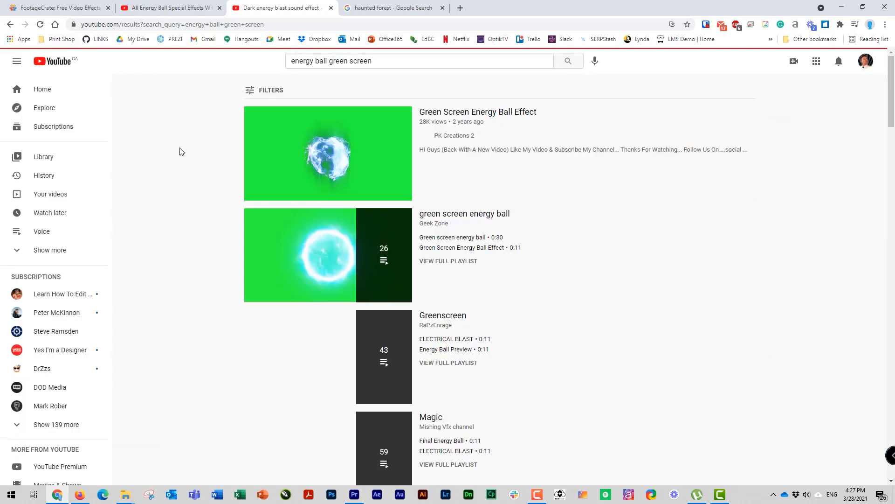
scroll(499, 314, "down", 12)
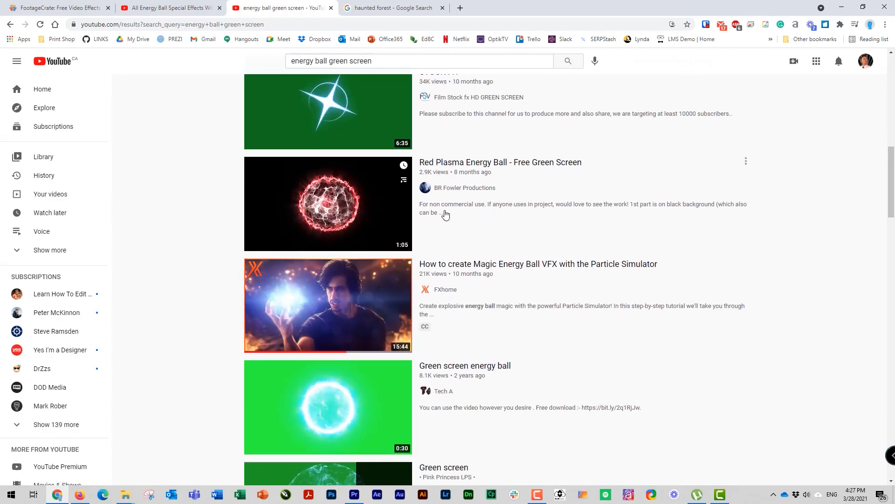
Open the "Red Plasma Energy Ball - Free Green Screen" video and preview its black-background and green-screen sections
left_click(535, 165)
left_click(145, 402)
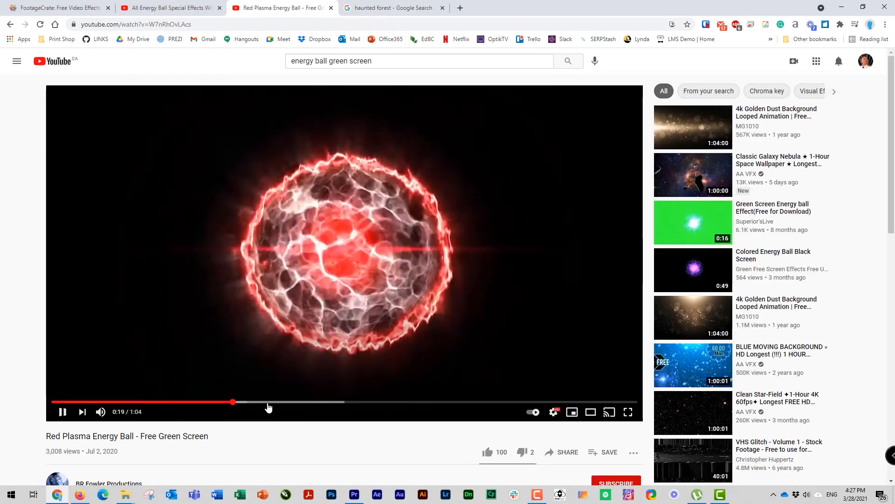
left_click(324, 403)
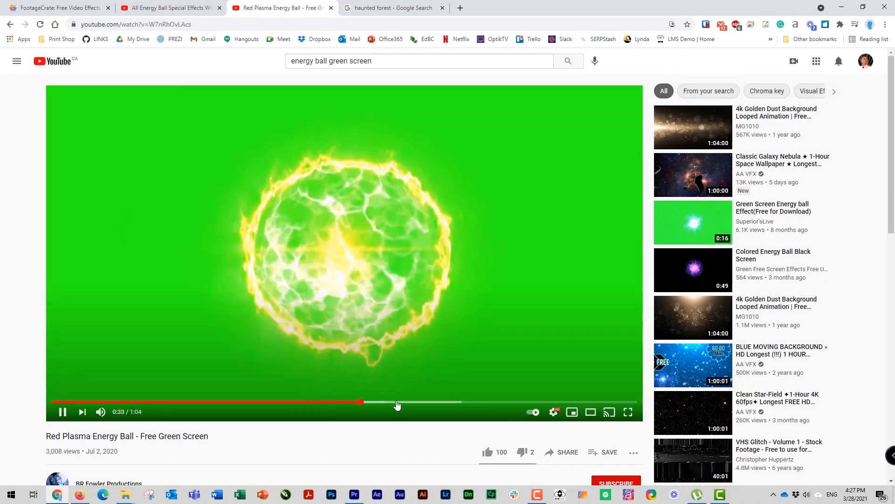
left_click(198, 402)
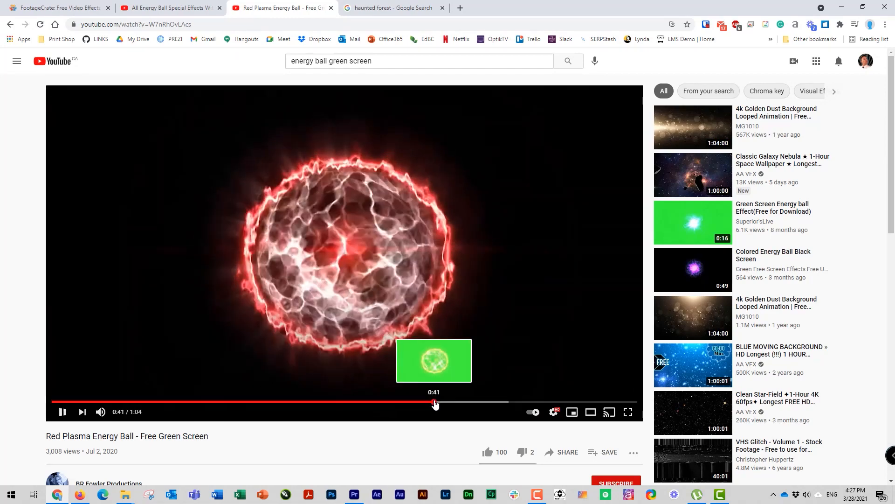
left_click(435, 402)
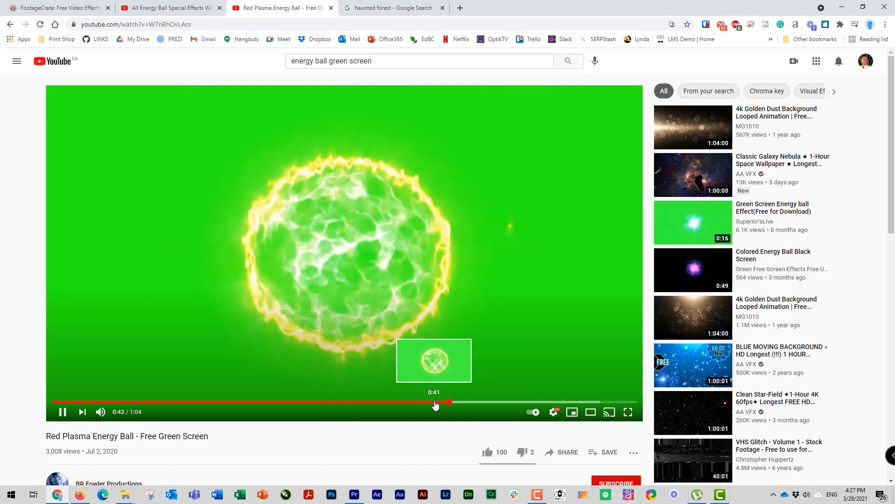
left_click(149, 403)
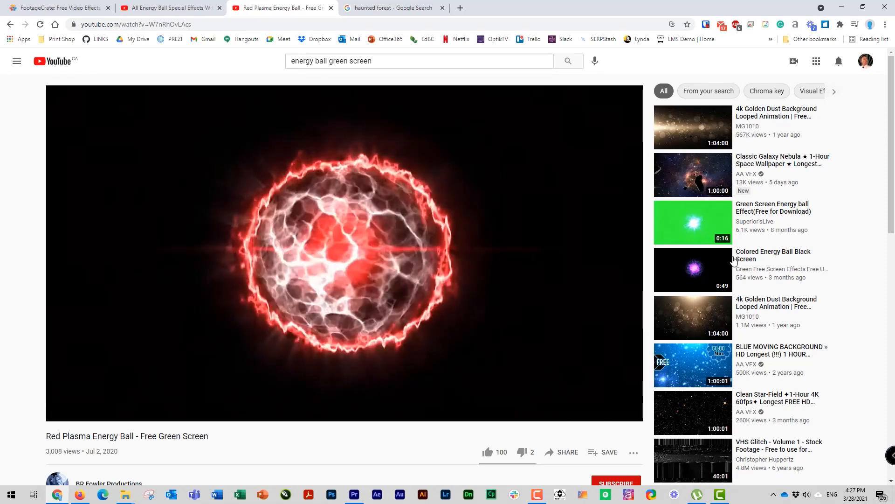
Open the "Colored Energy Ball Black Screen" video, skim through its colour variations and pause it
left_click(751, 258)
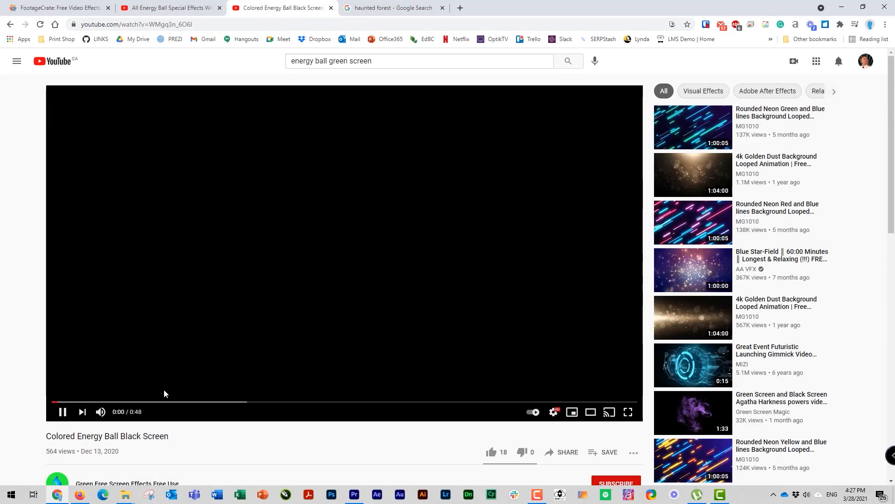
left_click(150, 402)
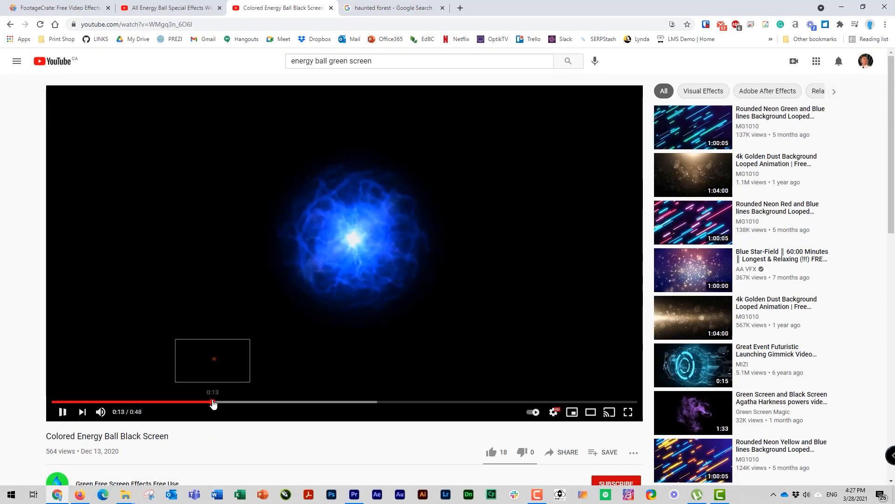
left_click(213, 402)
left_click(62, 412)
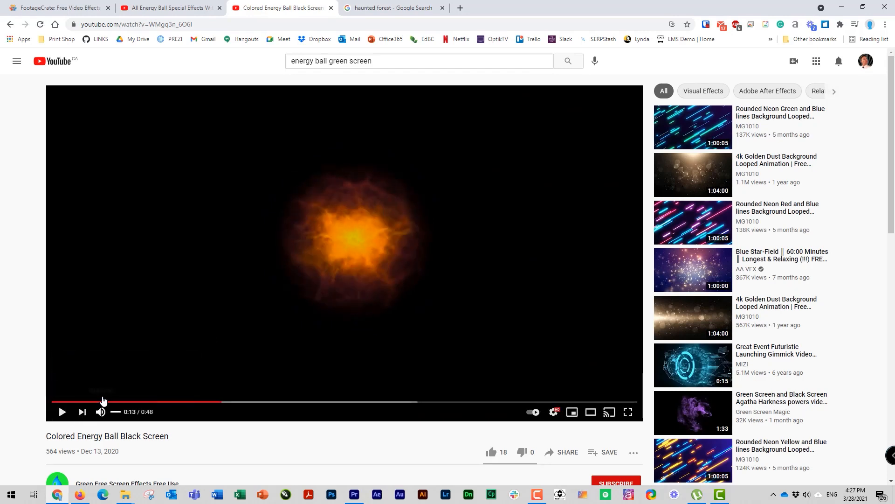
Go to the FootageCrate site and browse the Energy Balls category under Magic Powers
left_click(61, 8)
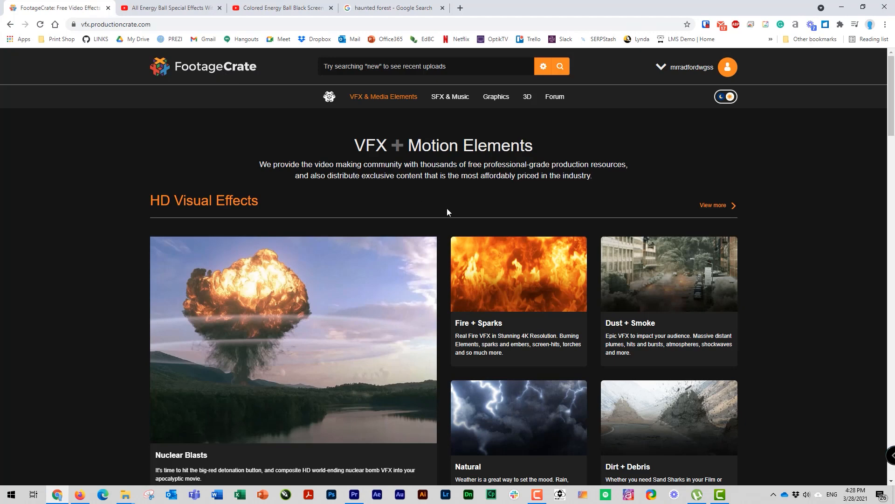
scroll(448, 210, "down", 1)
scroll(450, 207, "up", 1)
mouse_move(388, 100)
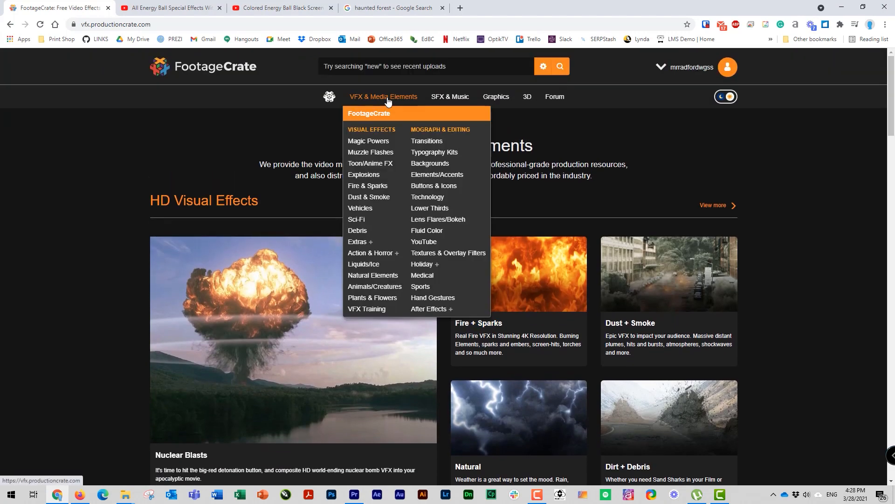
left_click(367, 142)
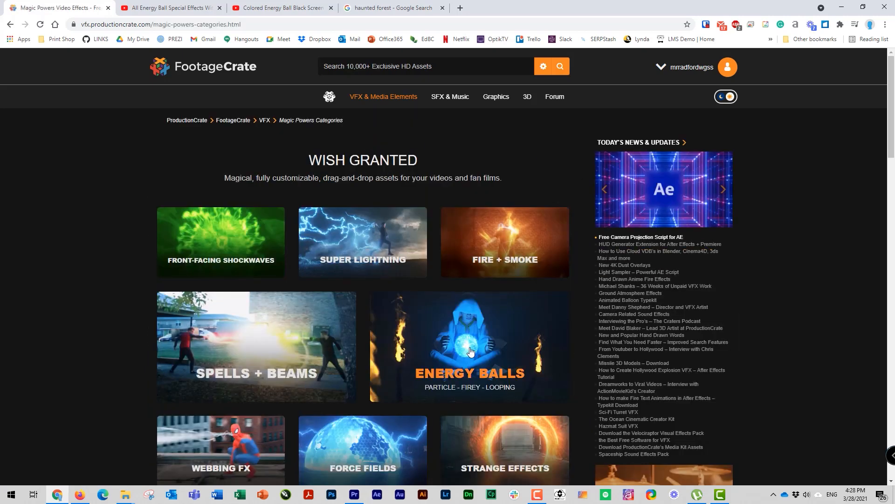
left_click(513, 343)
scroll(466, 342, "down", 3)
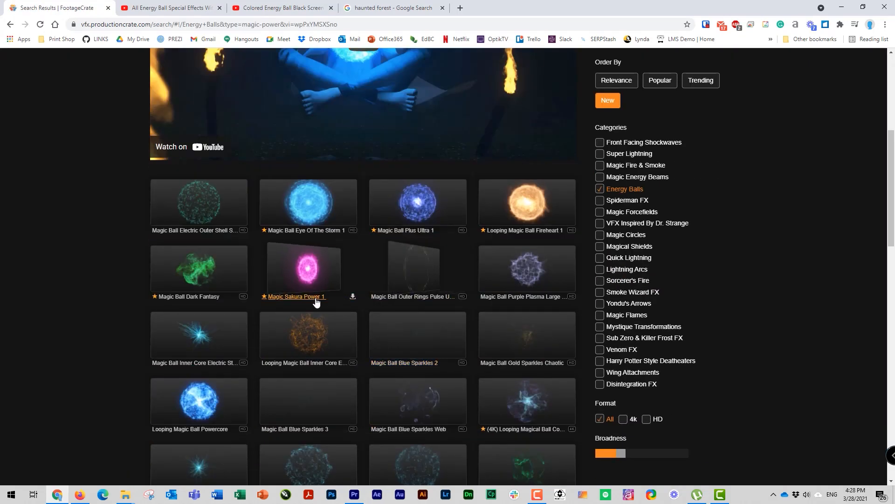
Preview the Magic Sakura Power 1 energy ball, close the preview and minimize the browser
left_click(314, 276)
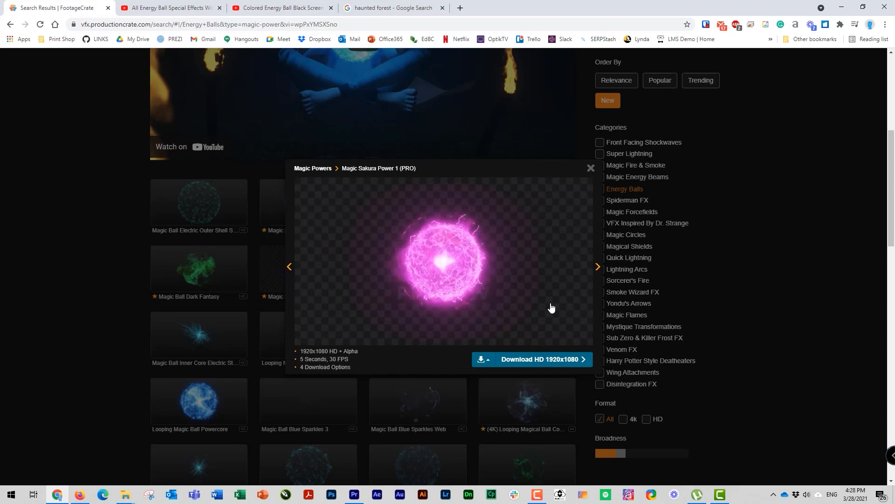
left_click(591, 168)
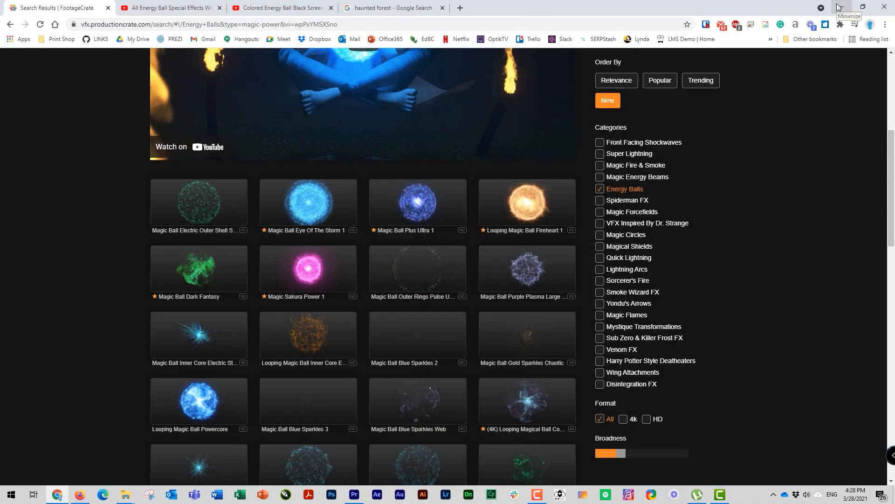
left_click(839, 7)
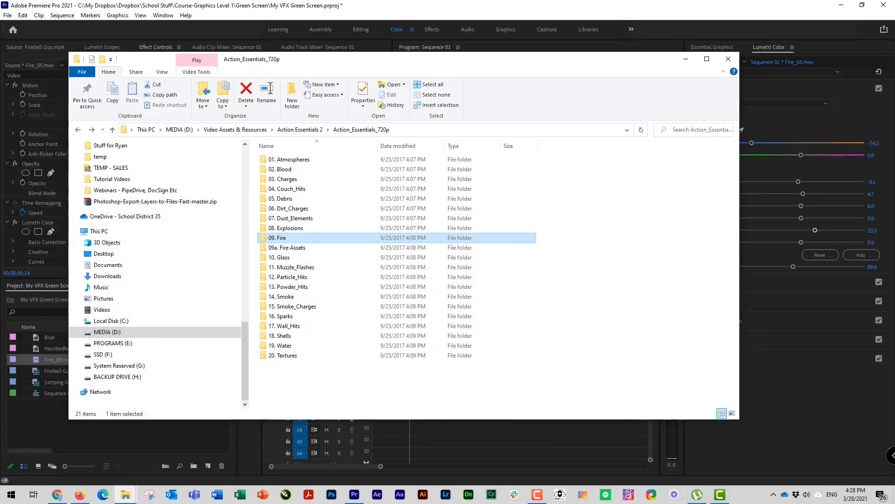
Import FootageCrate-Magic_Sakura_Power_1.mov from the Green Screen folder into the Premiere Pro project and scrub through it as source footage
left_click_drag(0, 121, 704, 87)
left_click(686, 61)
left_click_drag(465, 84, 560, 61)
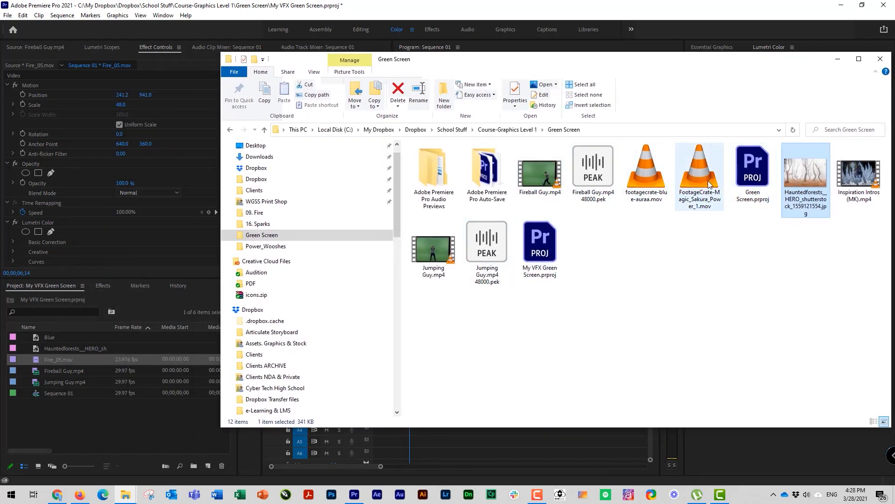
left_click_drag(709, 184, 71, 442)
double_click(38, 405)
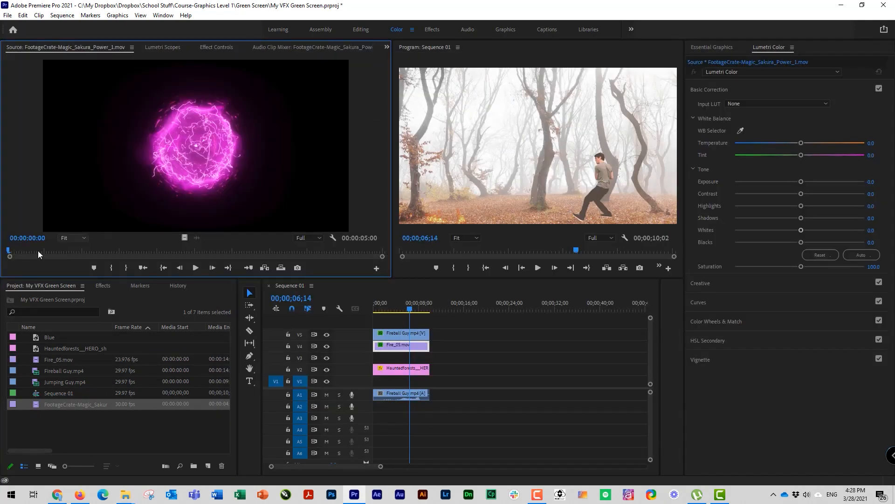
left_click_drag(38, 250, 325, 252)
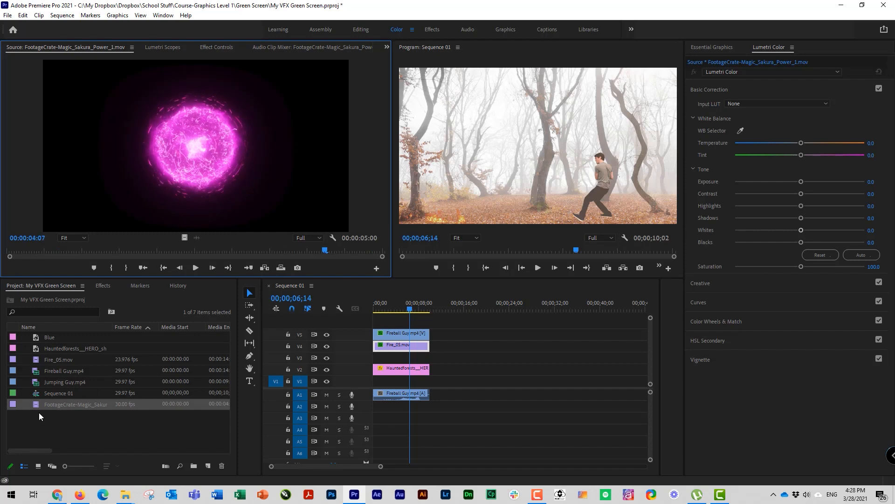
Place the Magic Sakura Power clip on track V6 above Fireball Guy and scale it to 52
left_click_drag(38, 405, 416, 307)
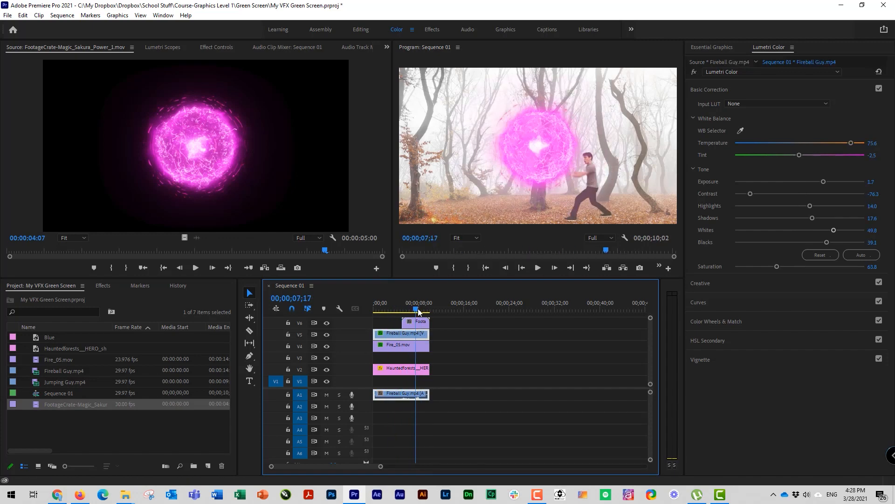
left_click(425, 326)
left_click(214, 47)
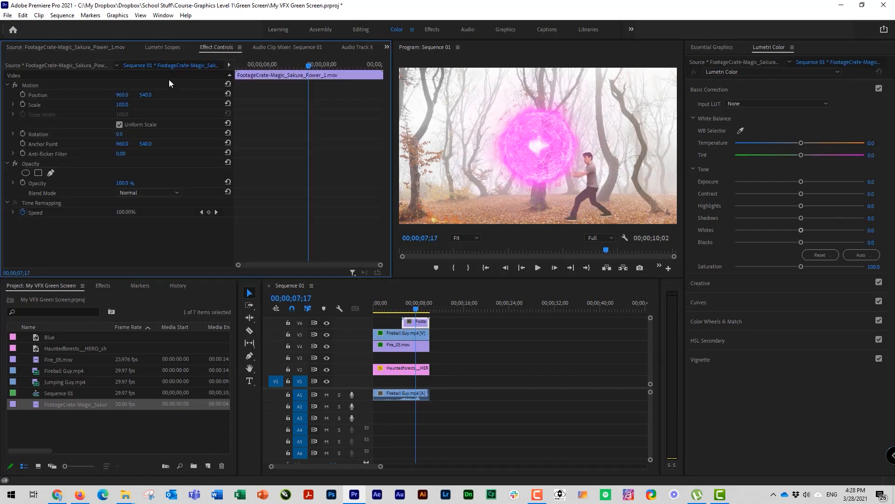
left_click_drag(122, 105, 99, 105)
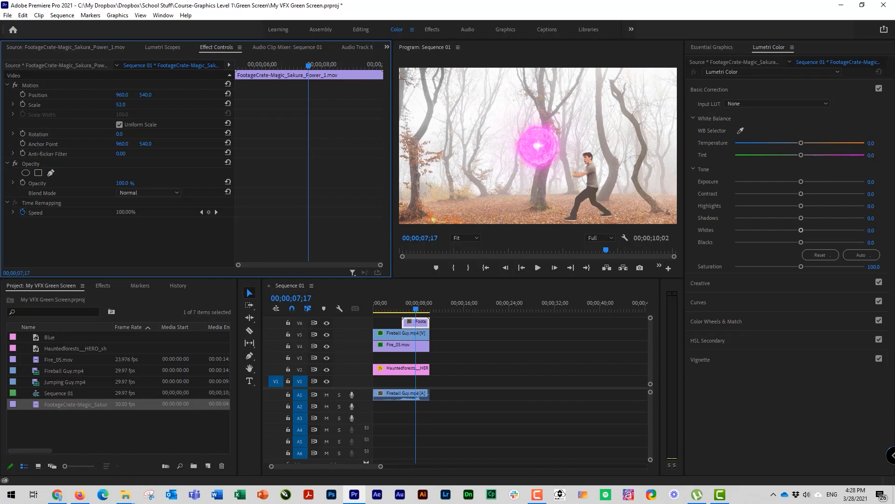
Color-correct the energy ball with temperature -28.3, tint -22.6 and saturation 76, and move it to position 1005, 657
left_click_drag(801, 146, 754, 153)
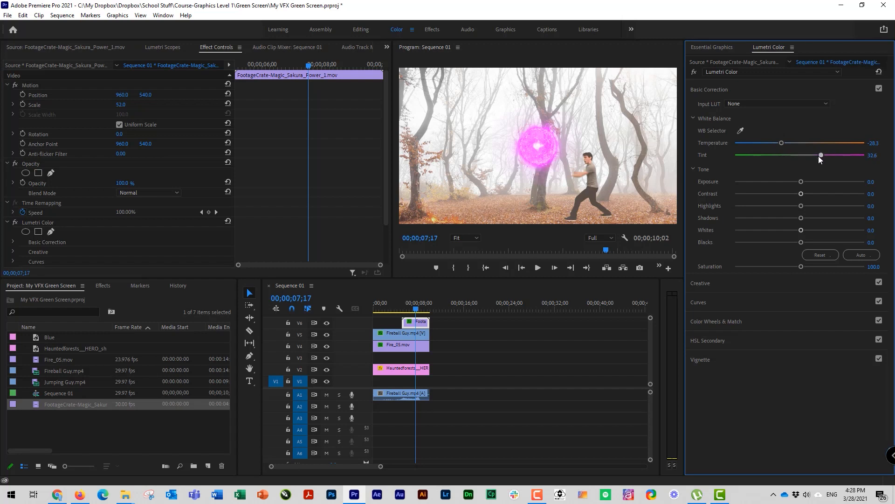
left_click_drag(818, 156, 786, 155)
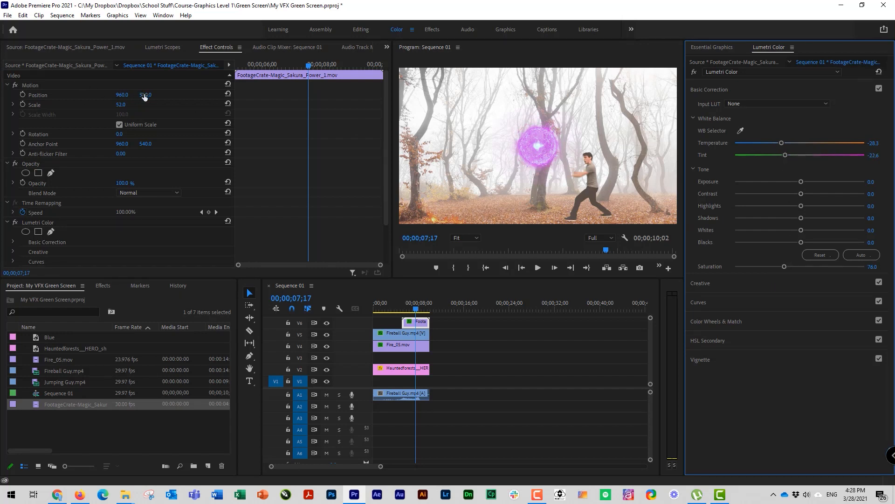
left_click_drag(144, 96, 204, 96)
left_click_drag(118, 98, 139, 98)
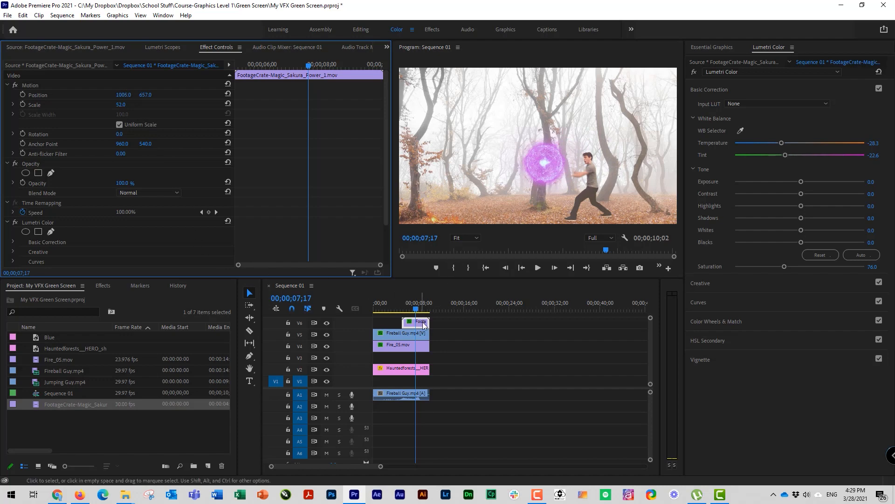
Move the energy ball clip past the other clips and set the playhead to 00;00;07;15 as Fireball Guy begins his throw
left_click_drag(418, 322, 495, 322)
left_click(418, 305)
left_click_drag(419, 304, 414, 305)
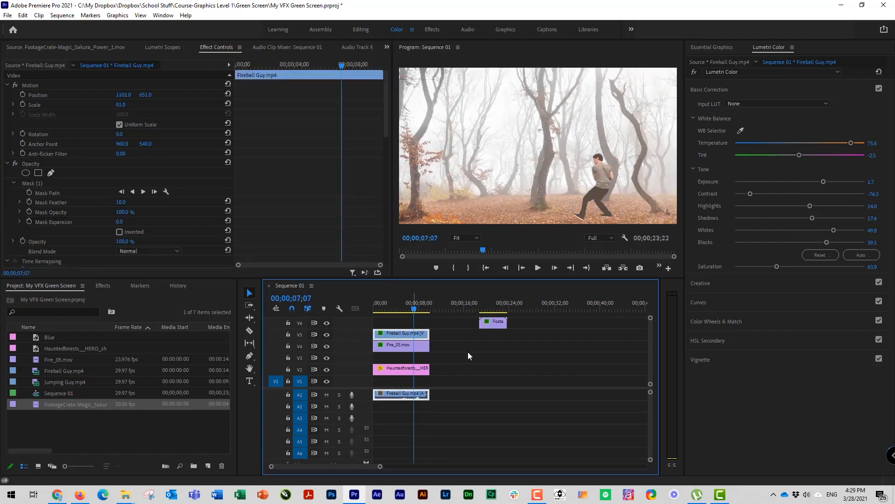
left_click_drag(381, 468, 325, 467)
left_click(505, 309)
mouse_move(505, 310)
left_mouse_down()
mouse_move(421, 318)
mouse_move(513, 320)
left_mouse_up()
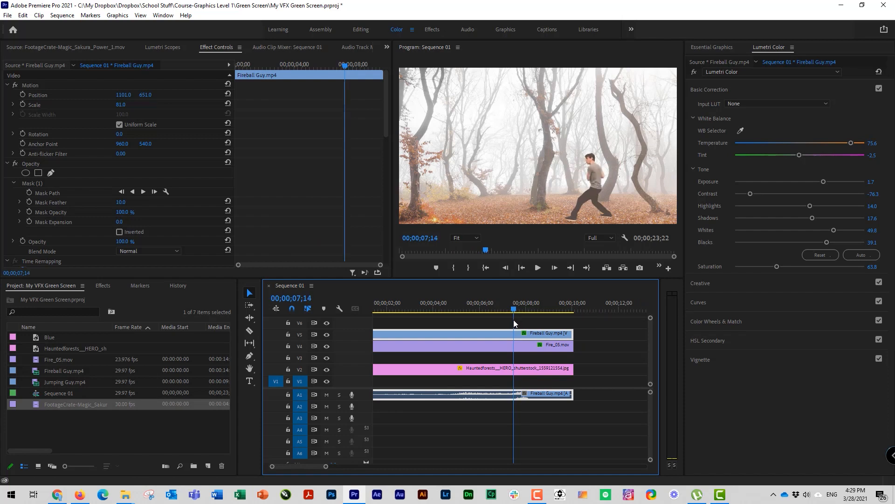
key("Right")
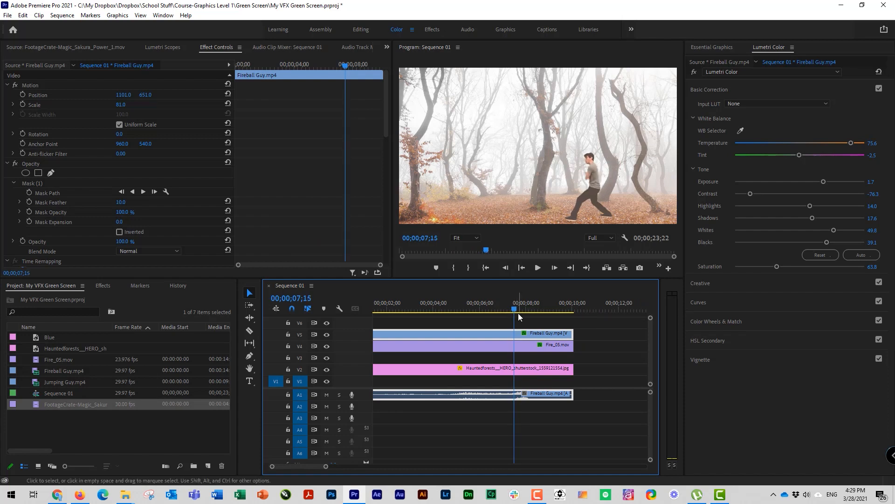
key("Left")
key("Right")
Start the energy ball clip at the playhead, 00;00;07;15, and trim its end to match the Fireball Guy clip
scroll(650, 356, "up", 2)
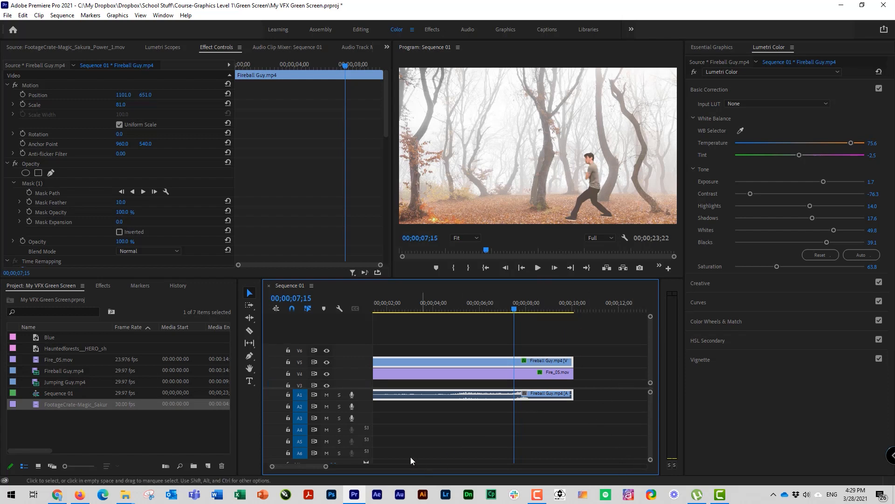
left_click_drag(325, 468, 350, 466)
left_click_drag(619, 352, 515, 355)
left_click_drag(460, 307, 459, 307)
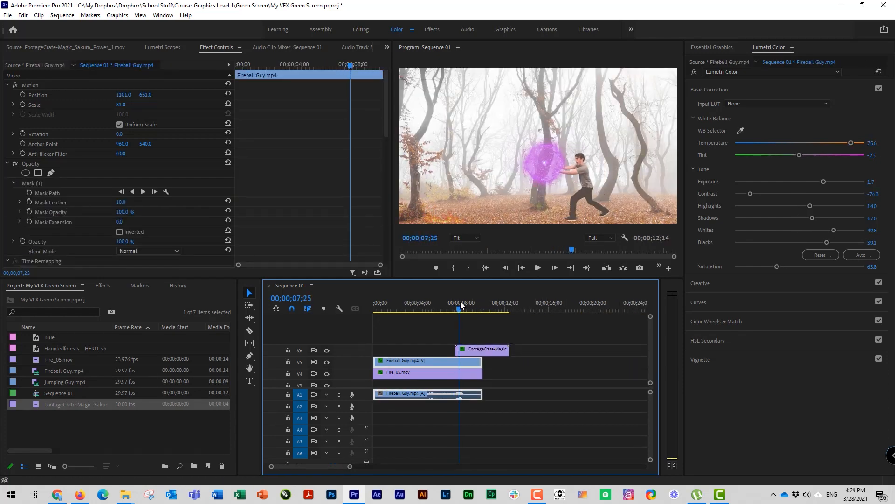
left_click_drag(508, 350, 483, 353)
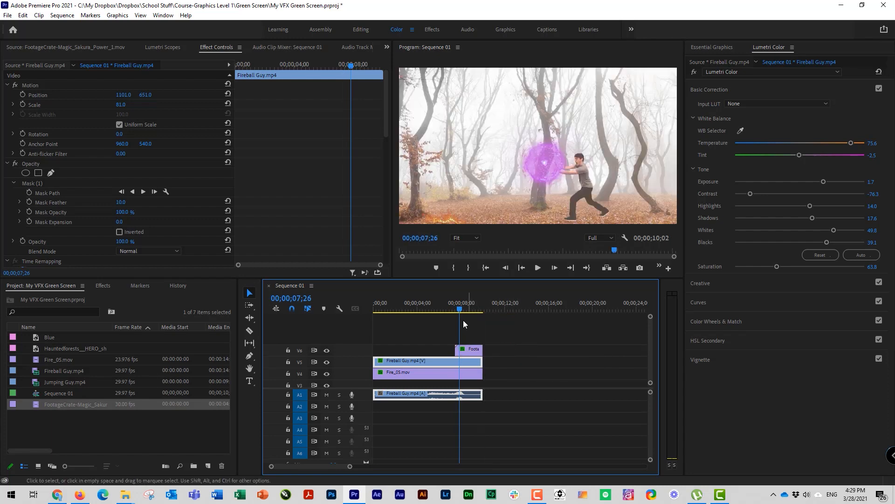
Reorder the video tracks so Fireball Guy is on V5, the energy ball on V4 beneath him, and Fire_05.mov on V3
mouse_move(463, 310)
left_mouse_down()
mouse_move(485, 301)
mouse_move(477, 306)
left_mouse_up()
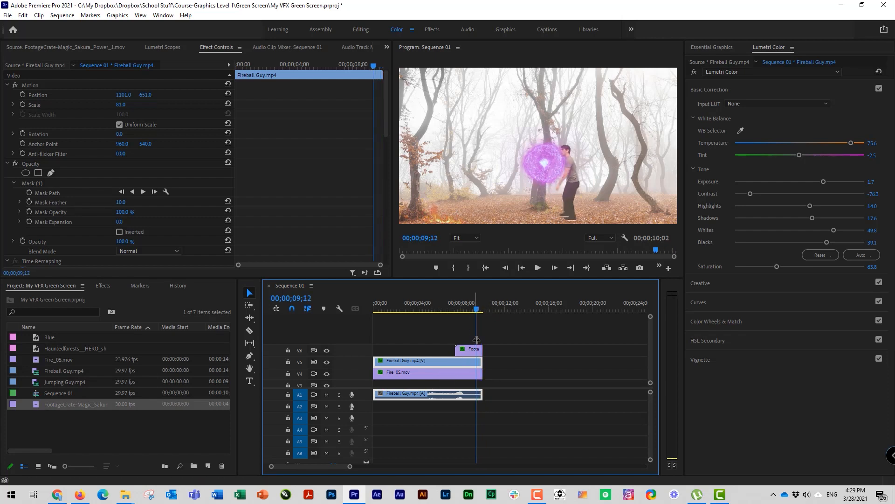
left_click_drag(450, 364, 462, 316)
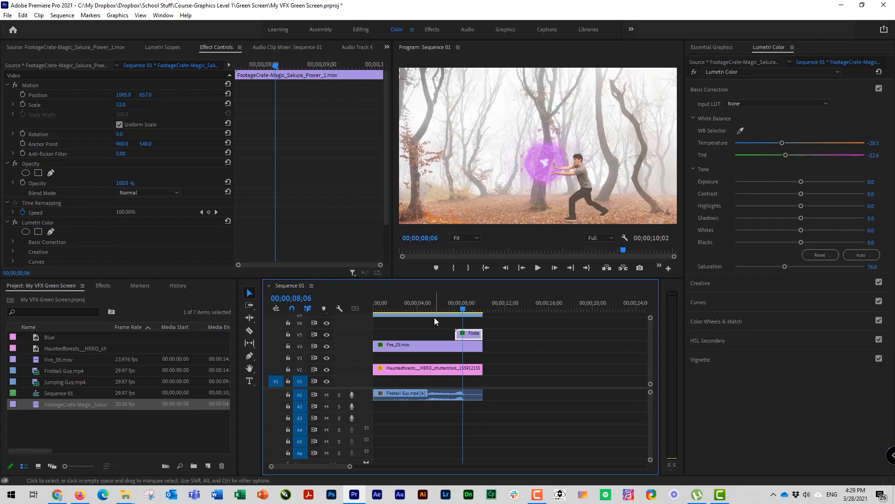
left_click_drag(433, 314, 419, 357)
left_click_drag(471, 339, 449, 334)
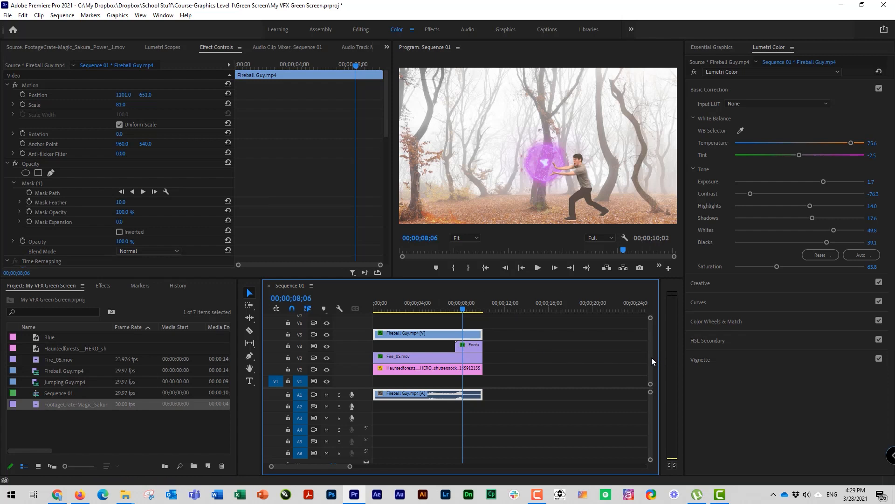
scroll(651, 357, "up", 2)
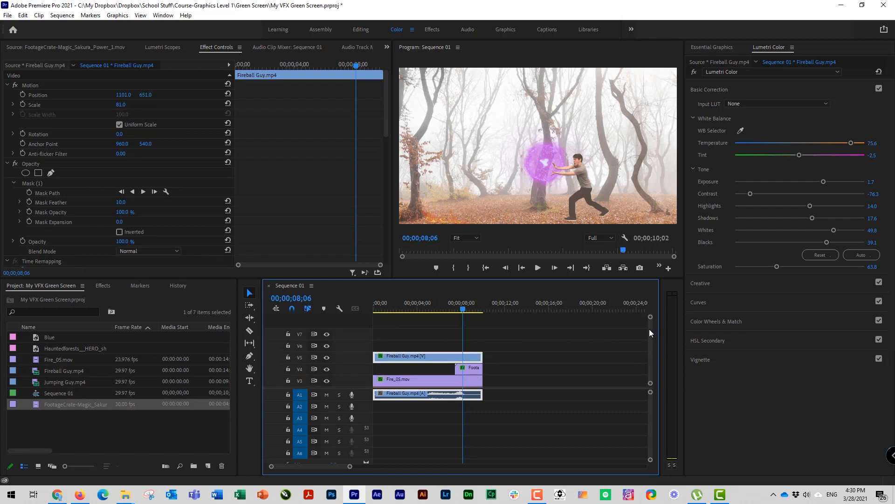
Scale the energy ball clip to 28 and step the playhead back to the clip's start at 00;00;07;15
left_click(461, 305)
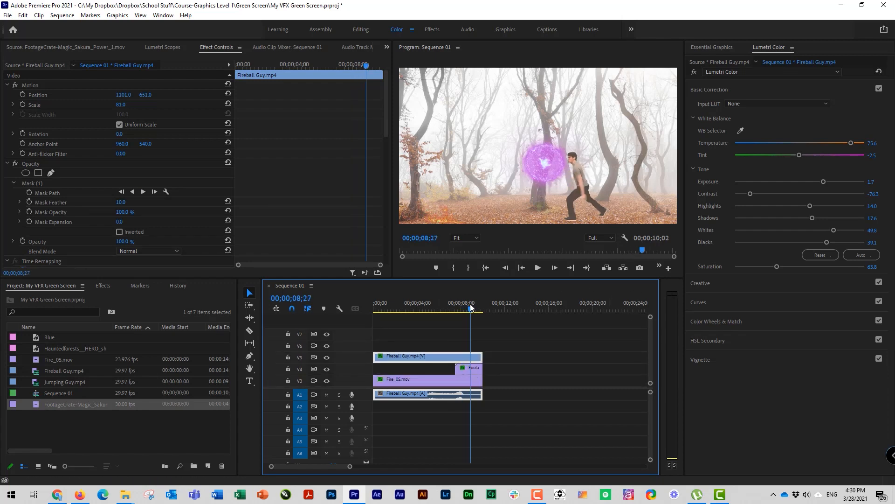
left_click(471, 371)
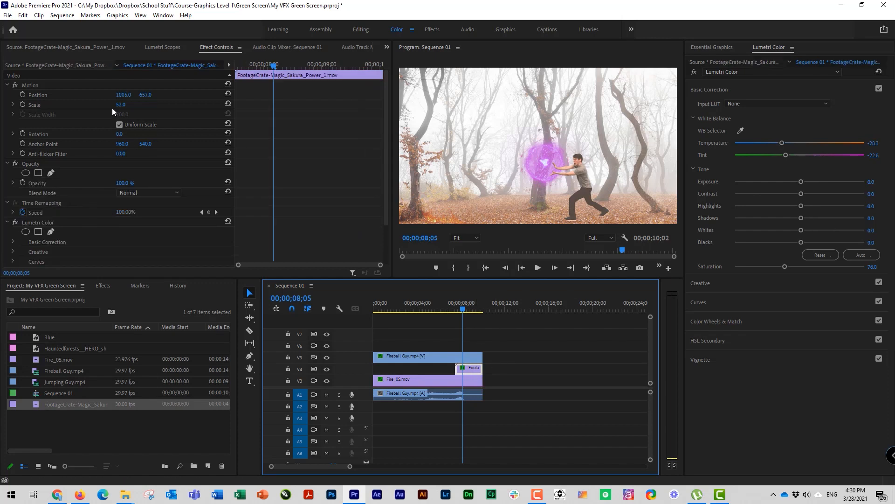
mouse_move(119, 107)
left_mouse_down()
mouse_move(103, 107)
mouse_move(114, 106)
left_mouse_up()
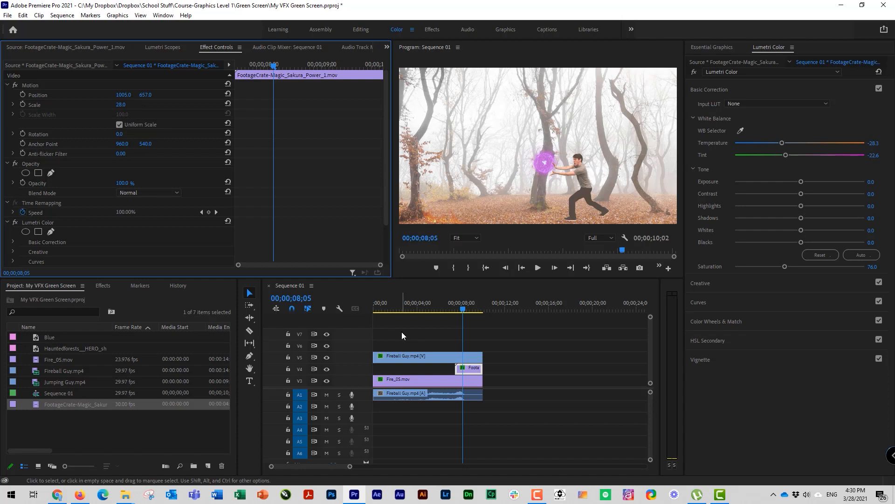
key("Left")
key("Left")
key("Left")
key("Left")
key("Left")
key("Left")
key("Left")
key("Left")
key("Left")
key("Left")
key("Left")
key("Left")
key("Left")
key("Left")
key("Left")
key("Left")
key("Left")
key("Left")
key("Left")
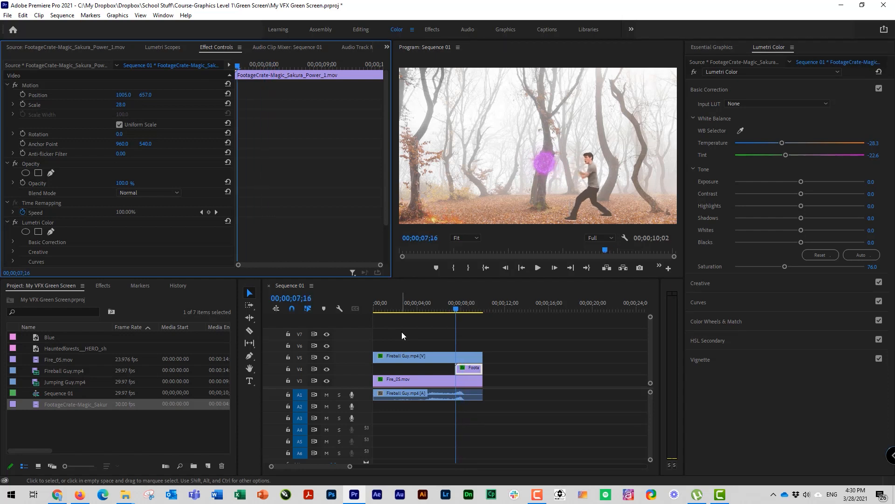
key("Left")
key("Left")
key("Left")
key("Left")
key("Left")
key("Right")
key("Right")
key("Right")
key("Right")
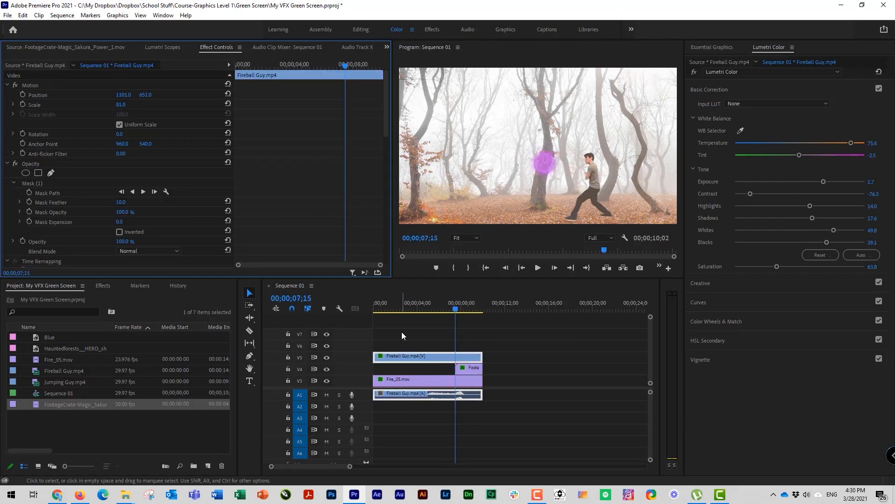
left_click(24, 85)
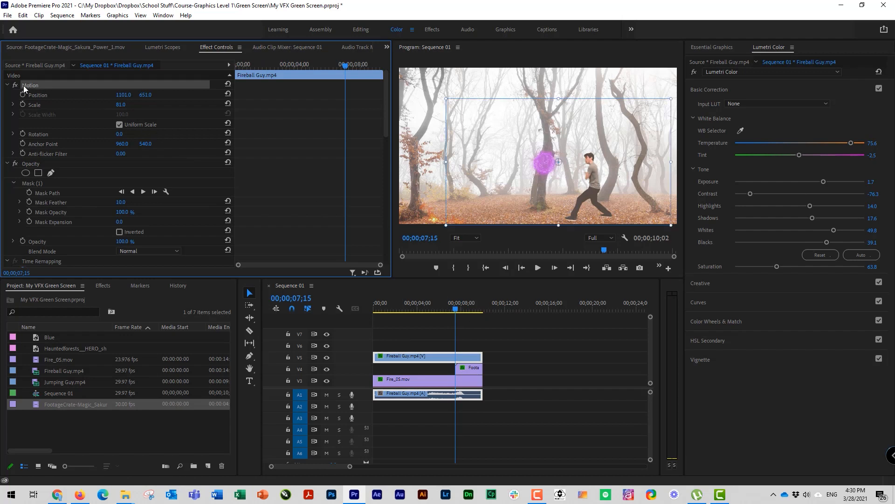
left_click_drag(493, 173, 504, 176)
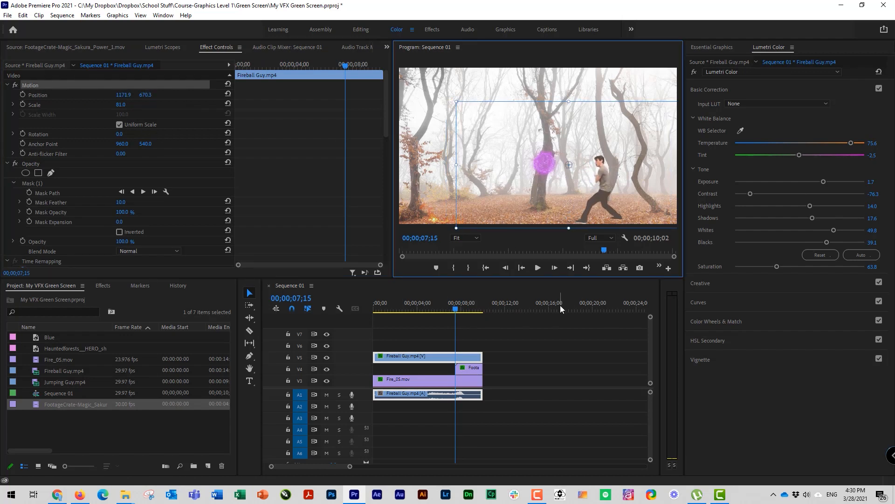
left_click(539, 346)
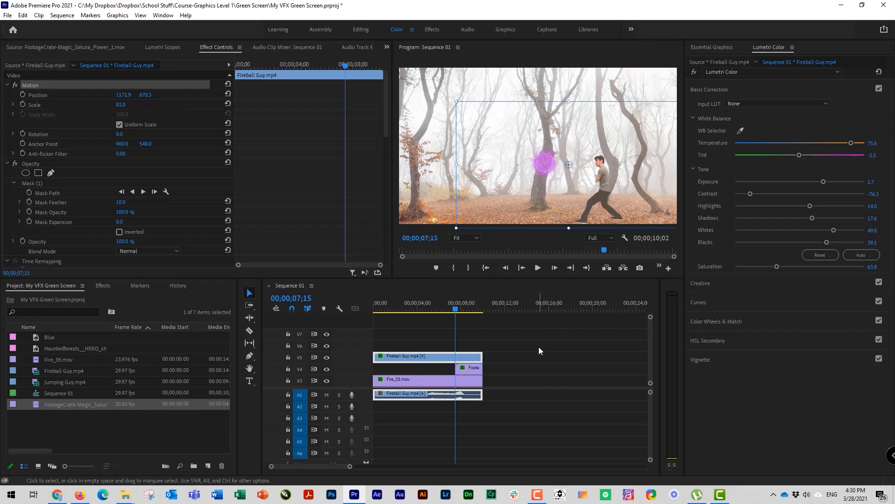
Scale the energy ball to 14, place it at Fireball Guy's chest at 1296.3, 738.5, and start keyframing its position
left_click(474, 370)
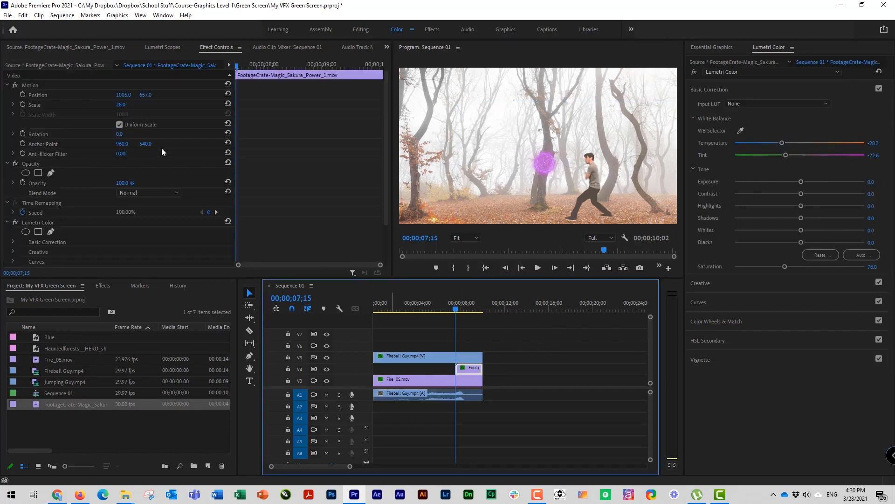
left_click(30, 86)
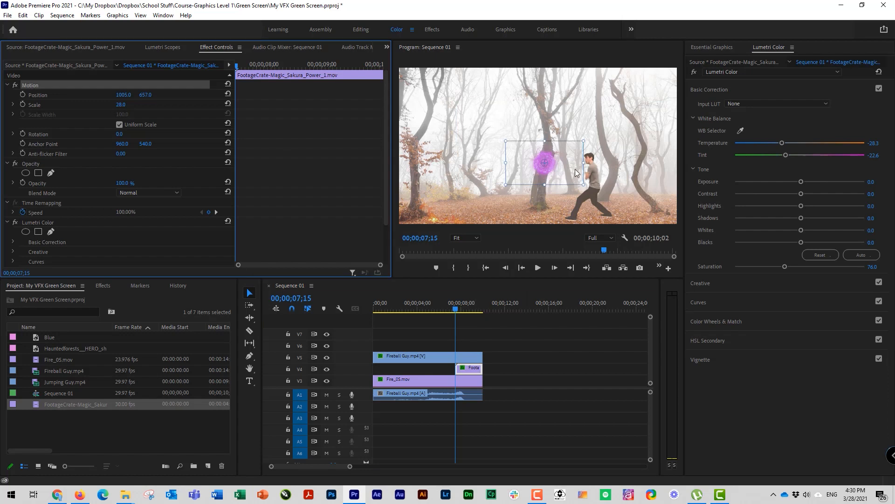
left_click_drag(558, 172, 594, 182)
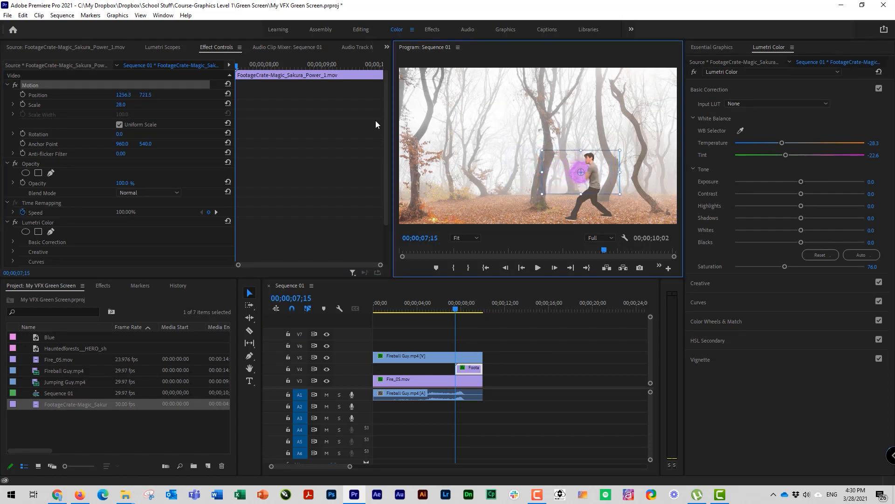
left_click_drag(121, 105, 141, 95)
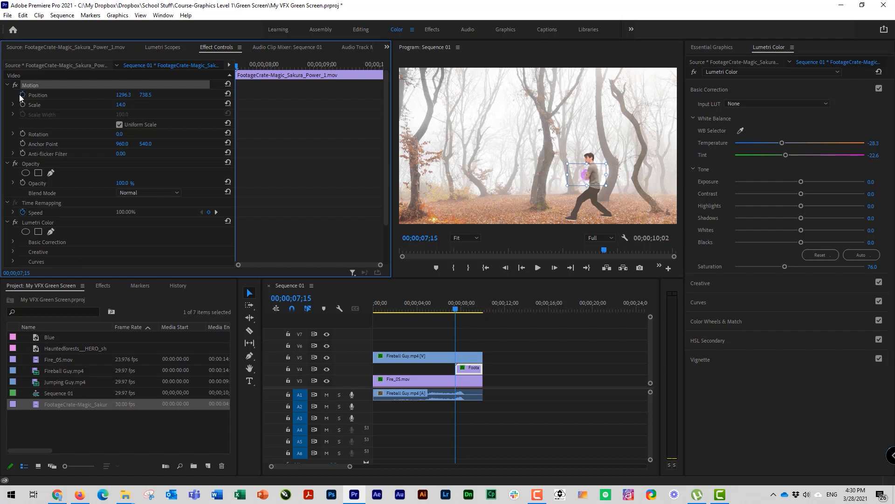
left_click(23, 94)
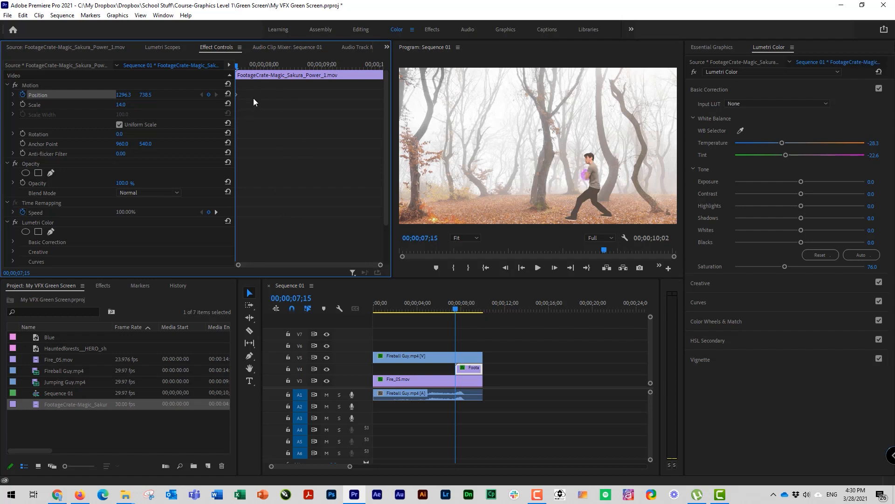
Add a position keyframe at 00;00;07;19 with the energy ball at his outstretched hands, at 1085.2, 707.5
key("space")
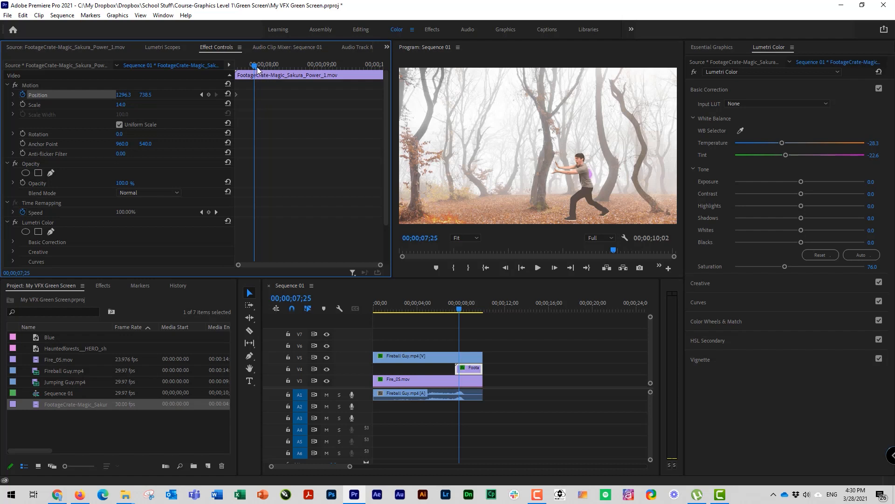
left_click_drag(258, 70, 238, 75)
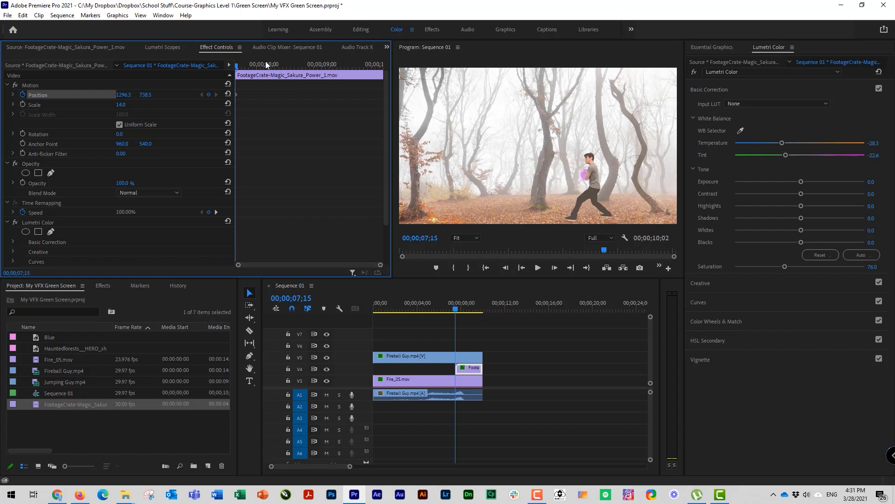
key("Right")
key("Right")
key("Right")
key("Right")
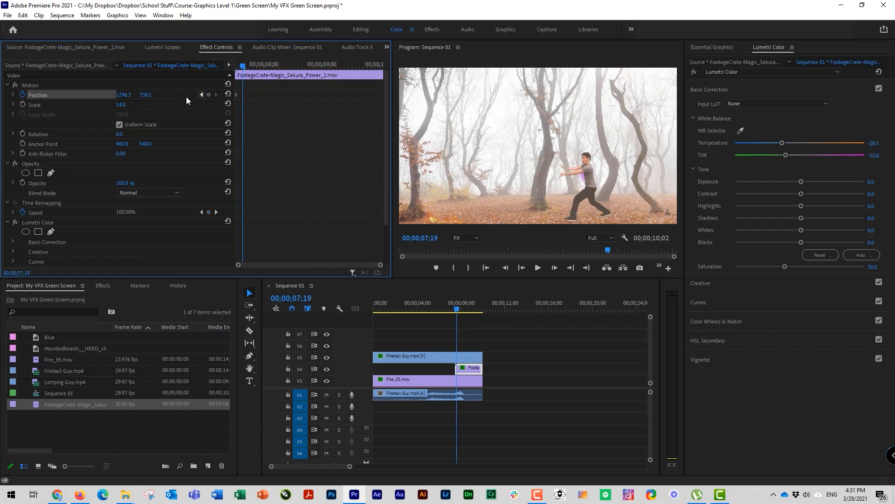
left_click_drag(124, 95, 29, 95)
mouse_move(124, 95)
left_mouse_down()
mouse_move(141, 94)
mouse_move(126, 95)
left_mouse_up()
Add a position keyframe at 00;00;08;00 with the energy ball near the frame's left edge at 177.3, 646.5
left_click_drag(243, 65, 264, 65)
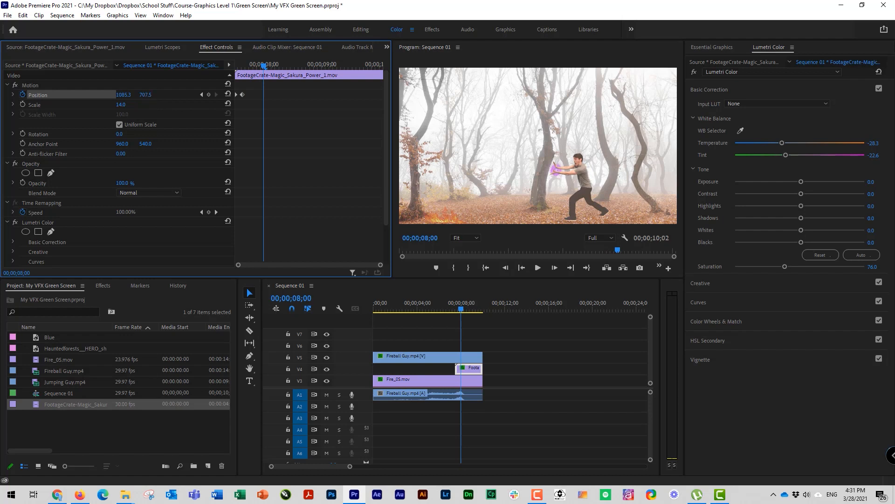
left_click(145, 95)
left_click_drag(120, 96, 1, 95)
left_click_drag(142, 96, 100, 96)
Review the energy ball's flight by playing it from the position keyframe at 00;00;07;19
left_click_drag(460, 308, 457, 306)
left_click(339, 264)
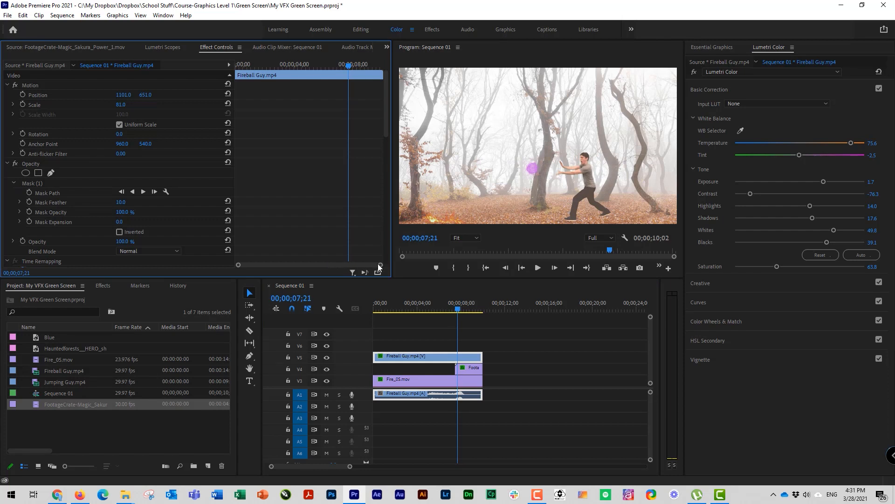
left_click_drag(377, 264, 441, 266)
left_click(472, 368)
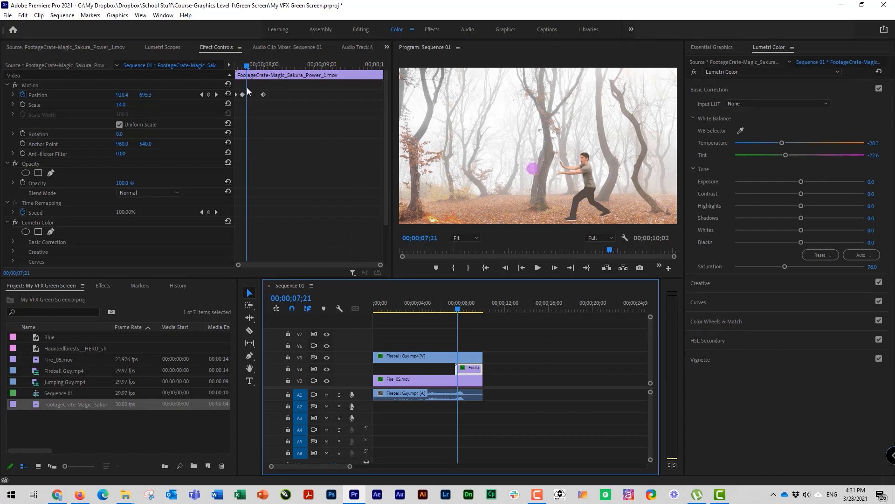
mouse_move(248, 65)
left_mouse_down()
mouse_move(255, 66)
mouse_move(248, 63)
left_mouse_up()
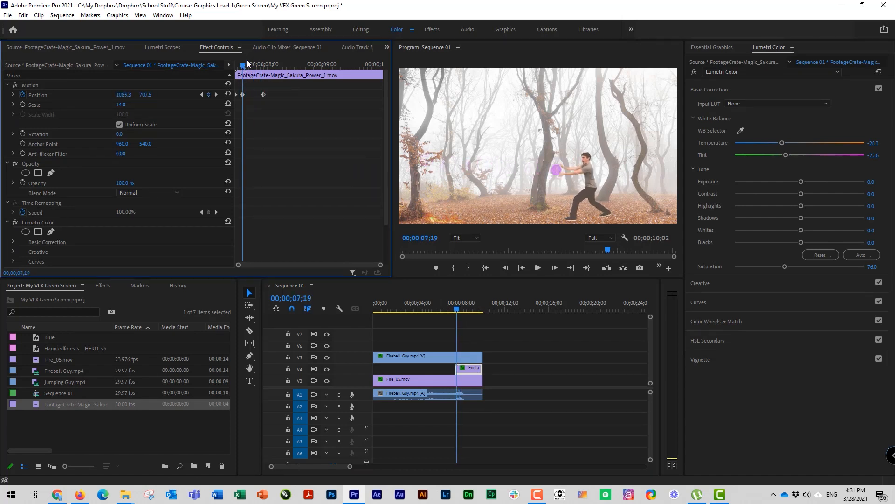
key("space")
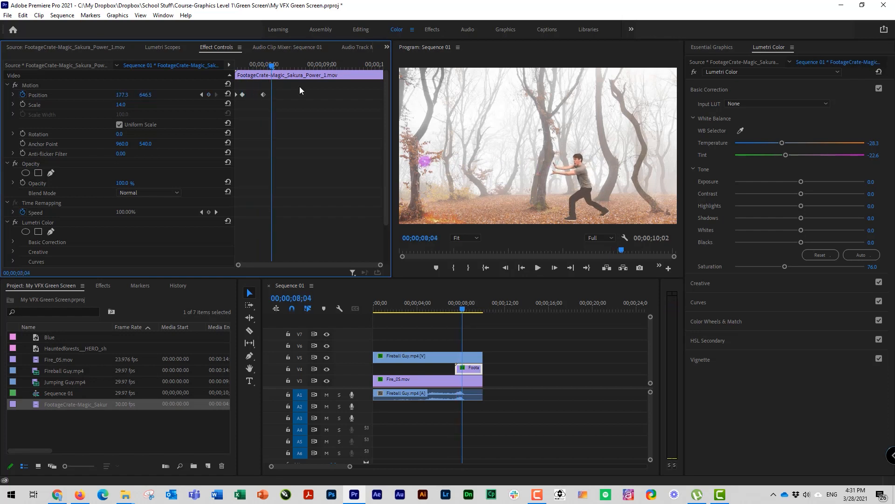
Retime the last position keyframe to 00;00;07;27, playing back the throw to judge the ball's speed
left_click_drag(264, 94, 243, 69)
key("space")
left_click_drag(257, 94, 244, 67)
key("space")
key("space")
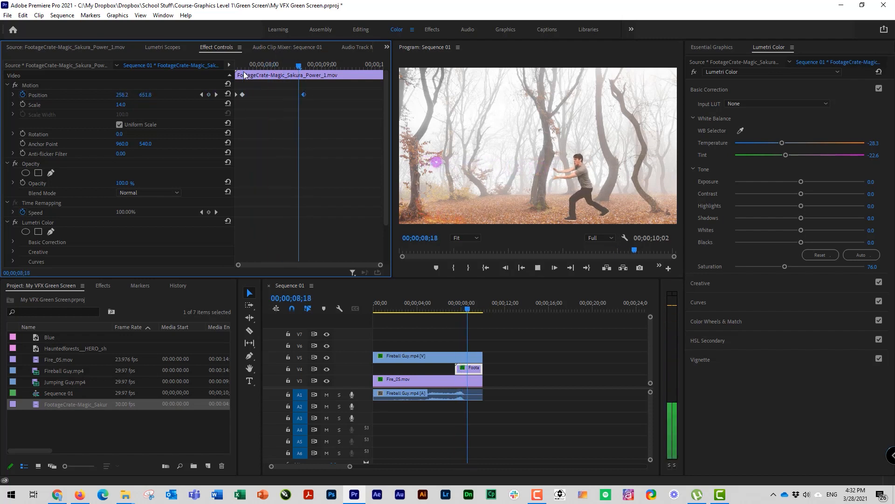
left_click_drag(304, 94, 261, 105)
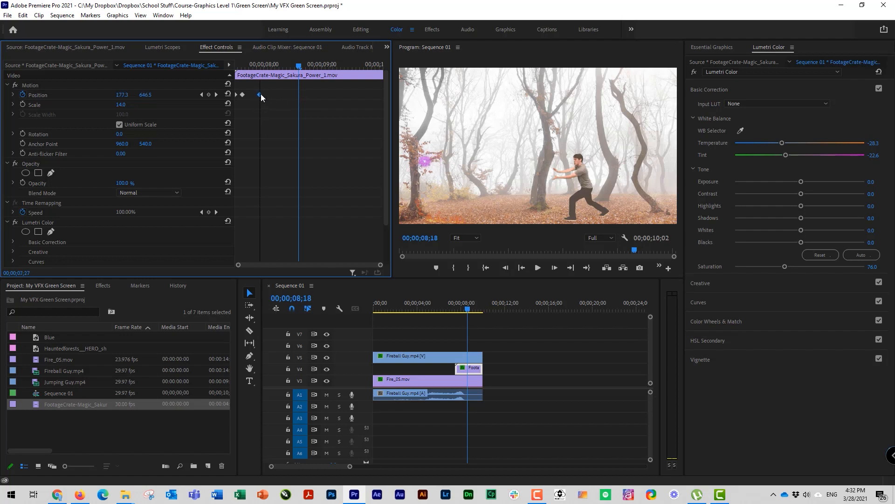
mouse_move(247, 67)
left_mouse_down()
mouse_move(223, 65)
mouse_move(264, 68)
mouse_move(238, 70)
mouse_move(261, 76)
mouse_move(236, 82)
mouse_move(244, 67)
left_mouse_up()
key("space")
key("space")
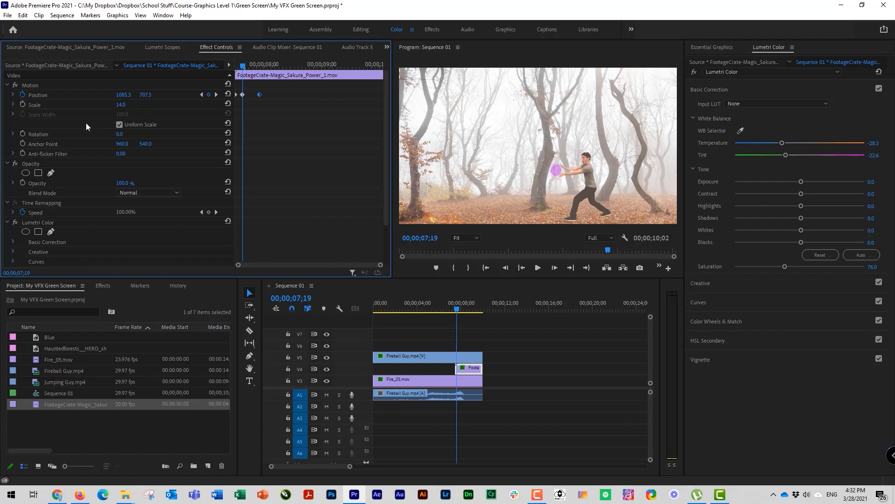
Keyframe the energy ball's scale at 14 at 00;00;07;19 and 37 at 00;00;07;24
left_click(22, 103)
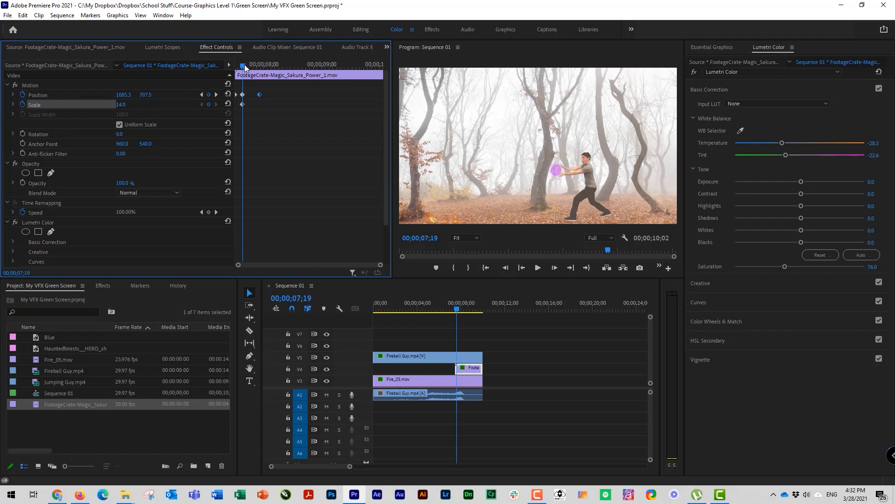
left_click_drag(244, 63, 255, 66)
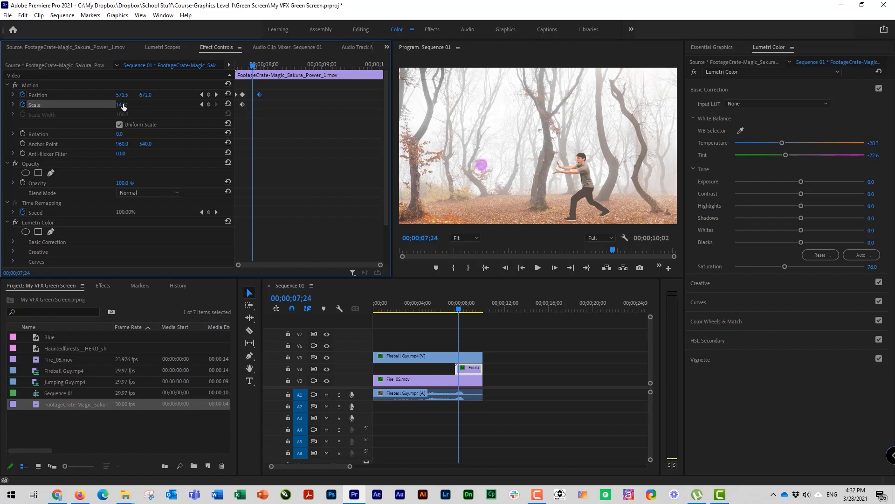
left_click_drag(123, 106, 134, 106)
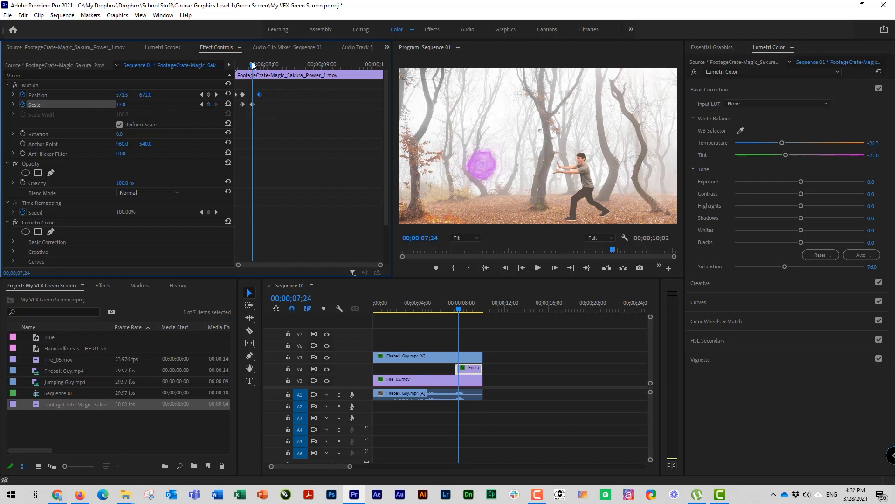
mouse_move(252, 65)
left_mouse_down()
mouse_move(237, 68)
mouse_move(263, 67)
mouse_move(237, 82)
mouse_move(265, 75)
mouse_move(243, 79)
left_mouse_up()
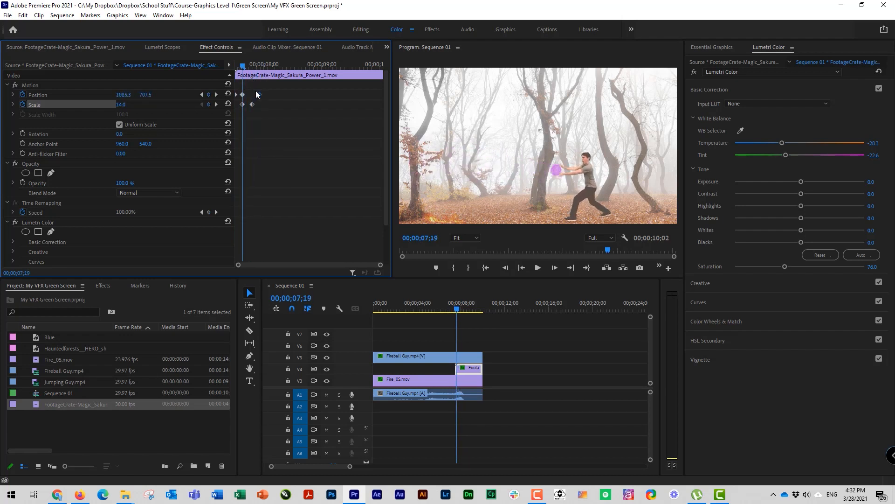
At the 00;00;07;27 keyframe, move the energy ball past the frame's left edge, and return the playhead to the clip's start
left_click(217, 94)
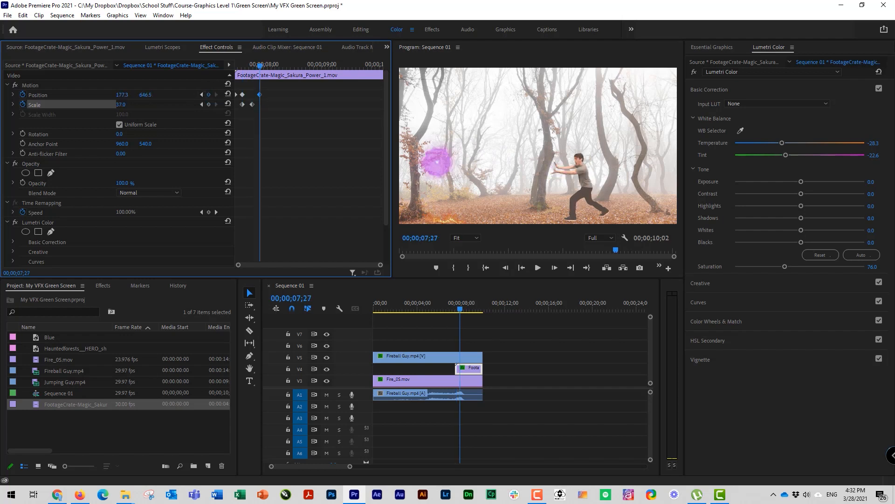
left_click_drag(122, 95, 0, 95)
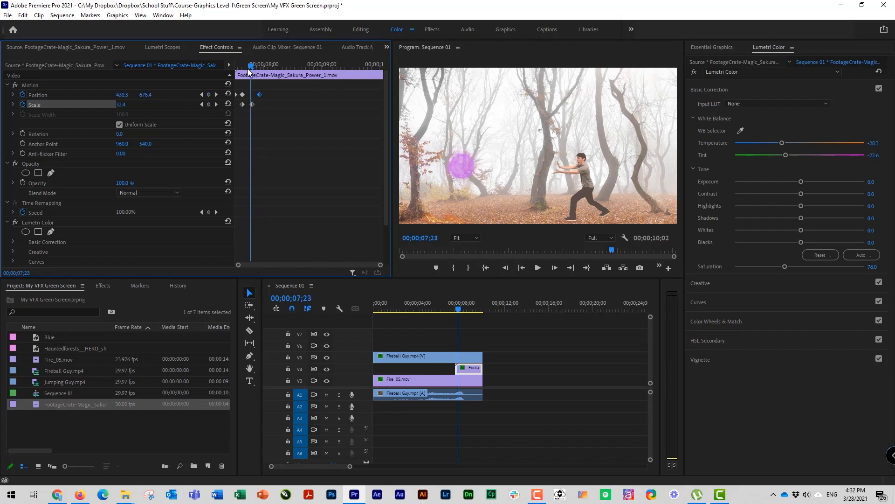
left_click_drag(261, 61, 222, 81)
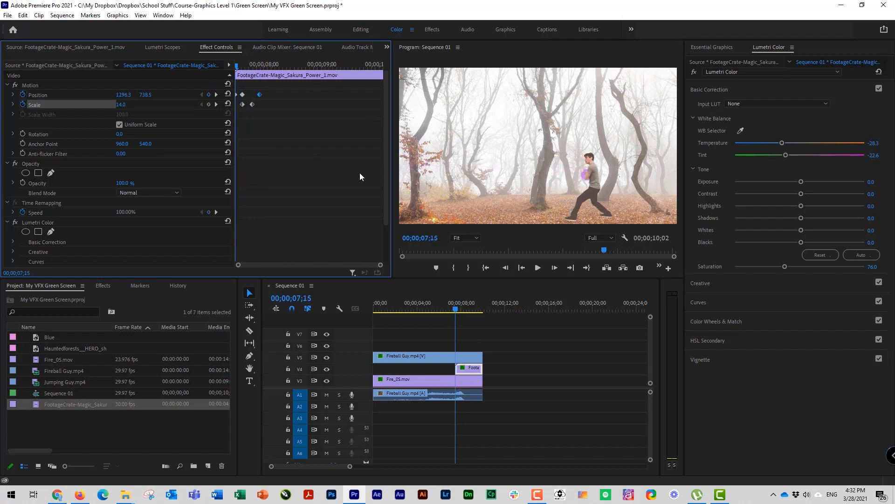
Play the throw from before the energy ball appears, and bring the playhead back to 00;00;07;16
mouse_move(456, 310)
left_mouse_down()
mouse_move(406, 309)
mouse_move(412, 326)
mouse_move(432, 332)
mouse_move(460, 321)
mouse_move(445, 323)
left_mouse_up()
key("space")
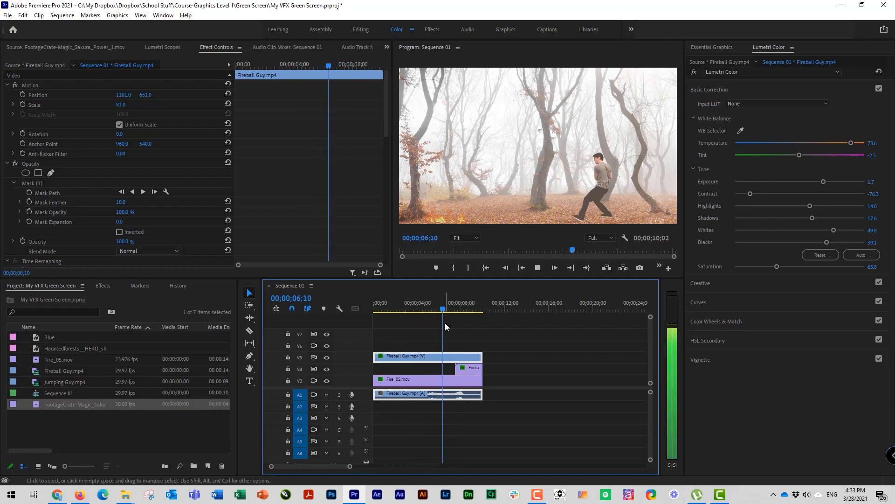
key("space")
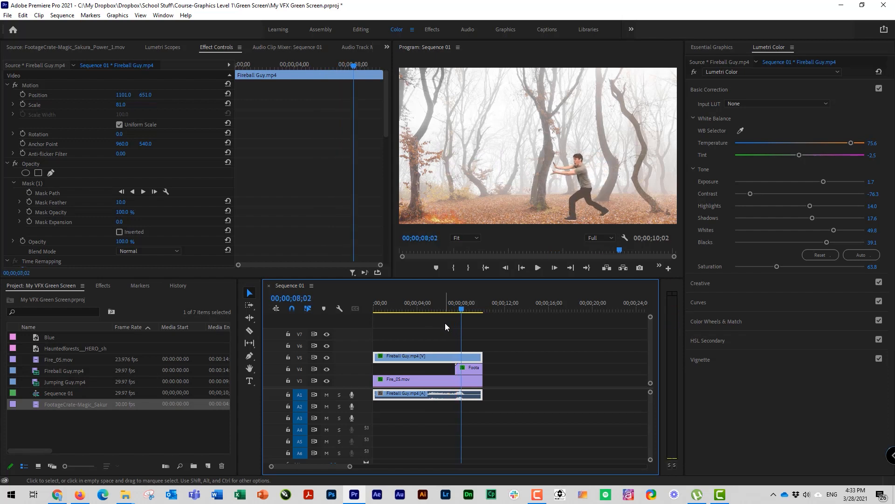
mouse_move(460, 310)
left_mouse_down()
mouse_move(444, 311)
mouse_move(460, 310)
mouse_move(457, 323)
left_mouse_up()
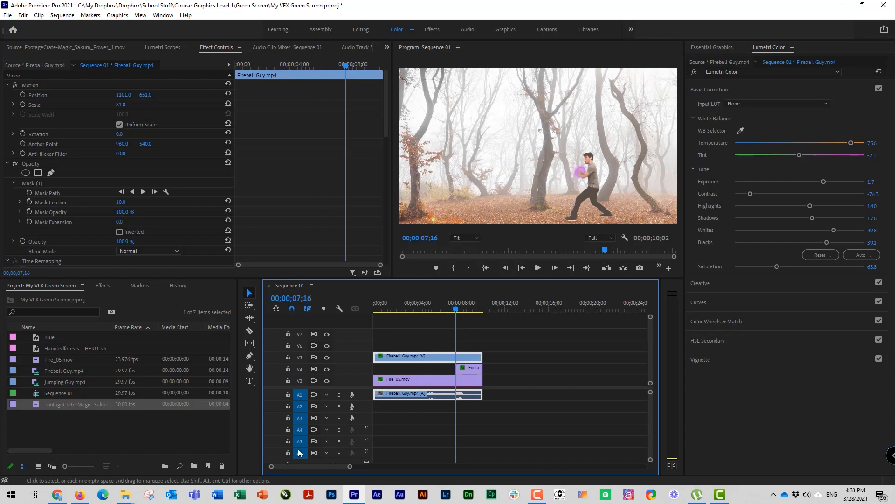
Switch to File Explorer, open the 16. Sparks folder, and preview Sparks_05.mov and Sparks_06.mov
mouse_move(135, 495)
left_click(135, 449)
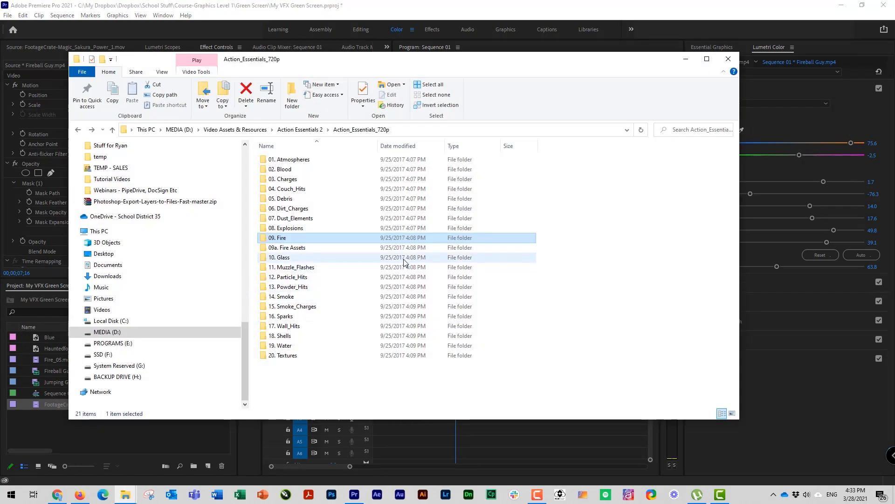
left_click(290, 317)
double_click(289, 317)
left_click(485, 292)
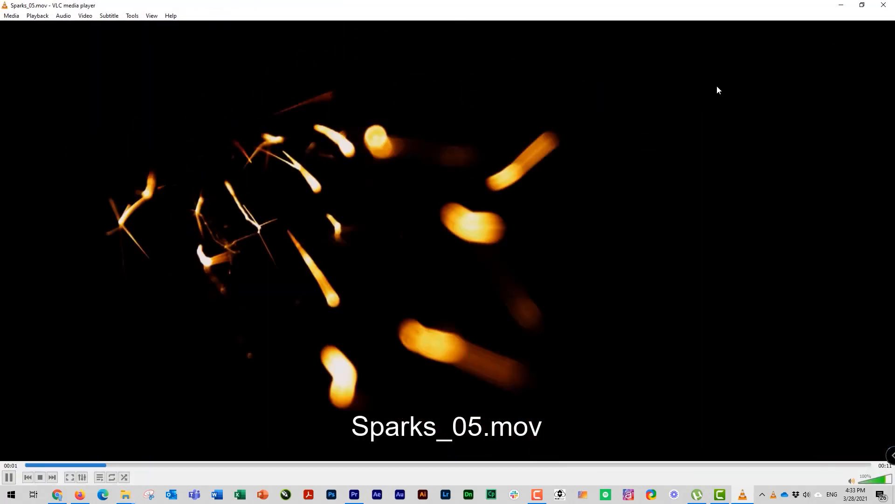
left_click(884, 5)
double_click(544, 307)
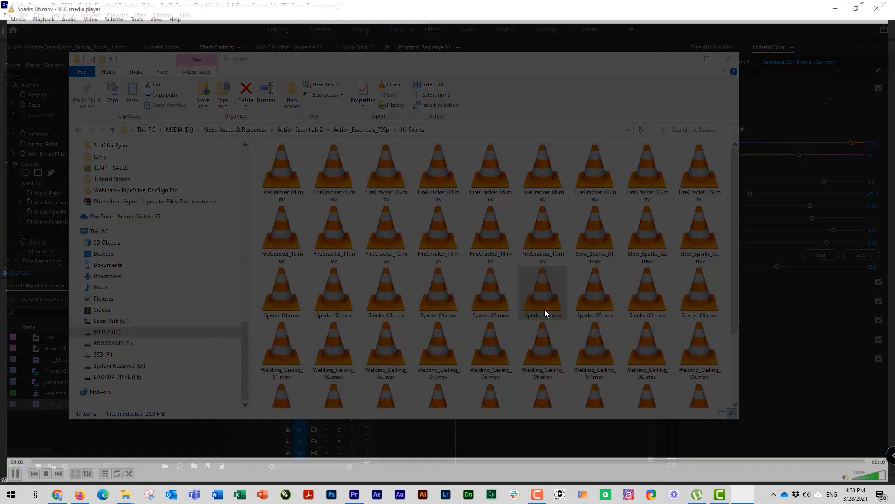
left_click(885, 6)
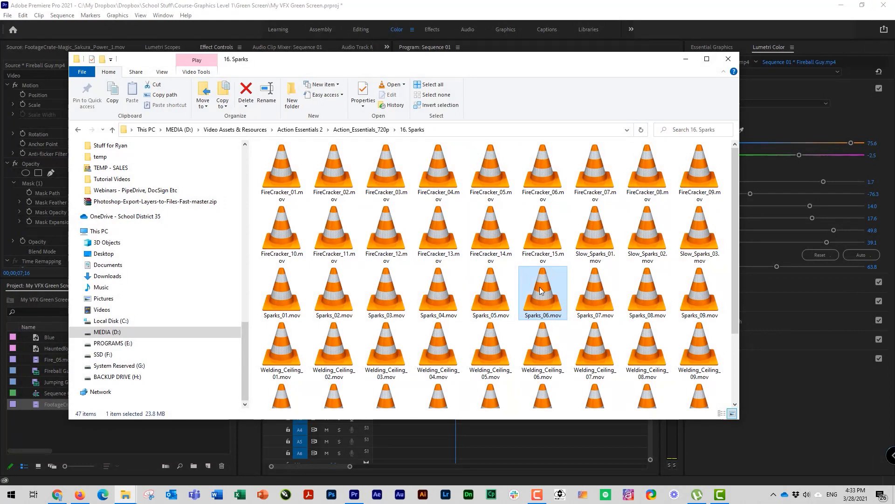
Import Sparks_06.mov into the Premiere Pro project and place it on track V6 above the Fireball Guy clip
left_click_drag(535, 301, 40, 429)
left_click(52, 433)
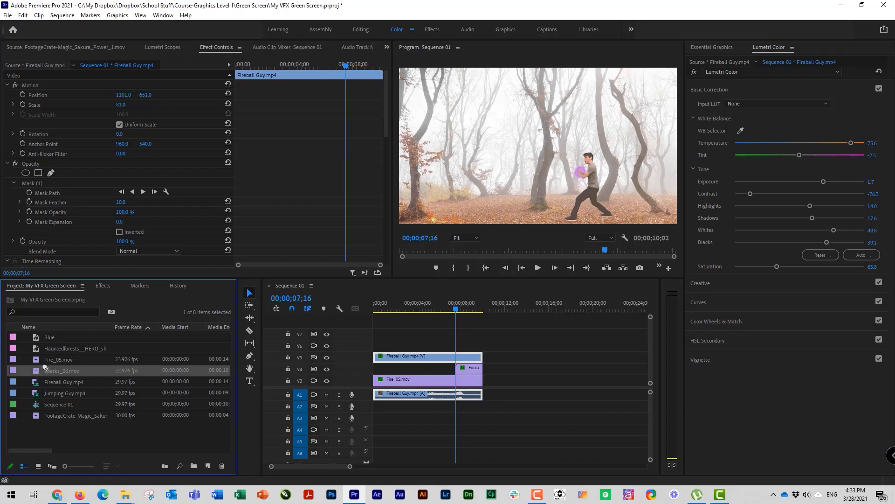
left_click_drag(46, 367, 441, 345)
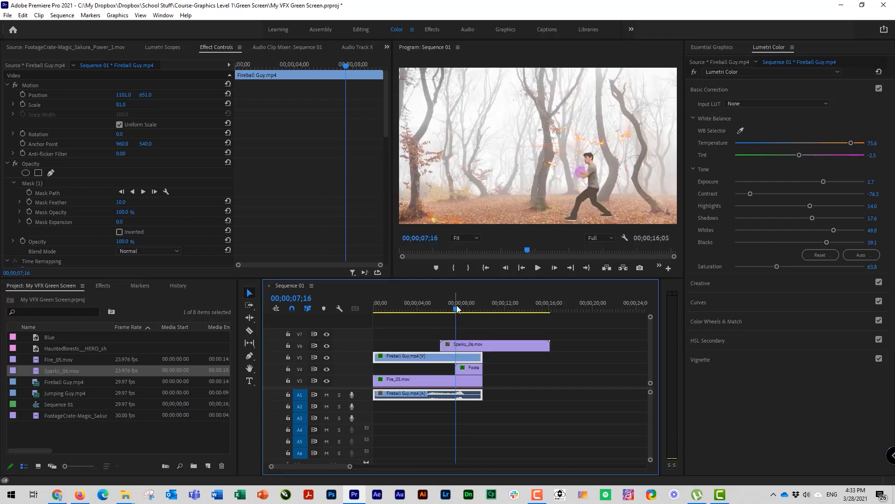
Rotate the Sparks_06.mov clip to 183° so the sparks shoot away from Fireball Guy
mouse_move(457, 305)
left_mouse_down()
mouse_move(441, 310)
mouse_move(449, 308)
left_mouse_up()
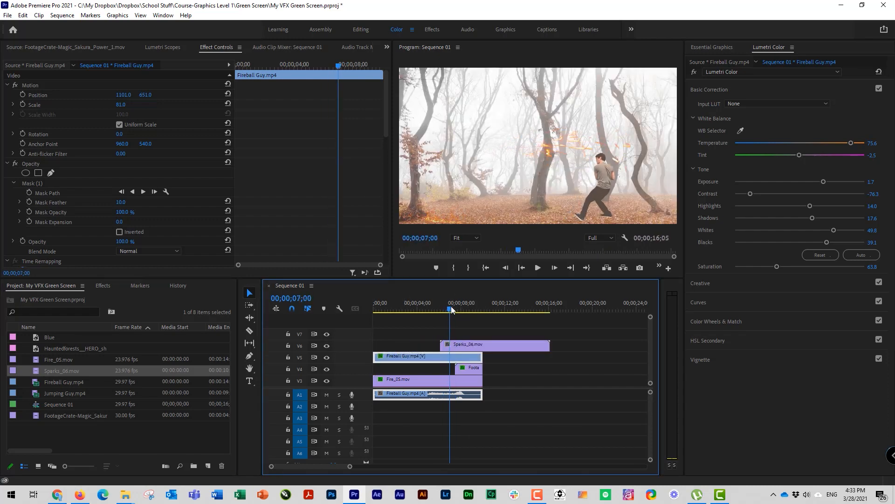
left_click(468, 344)
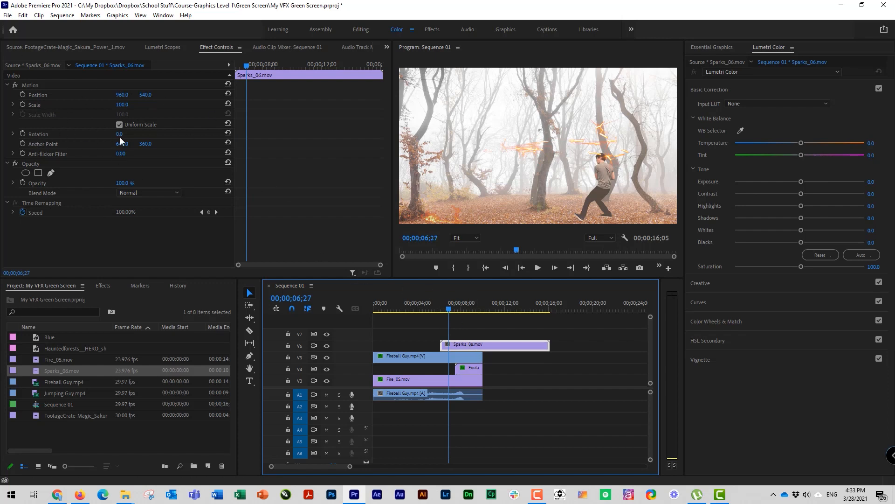
left_click_drag(120, 135, 204, 135)
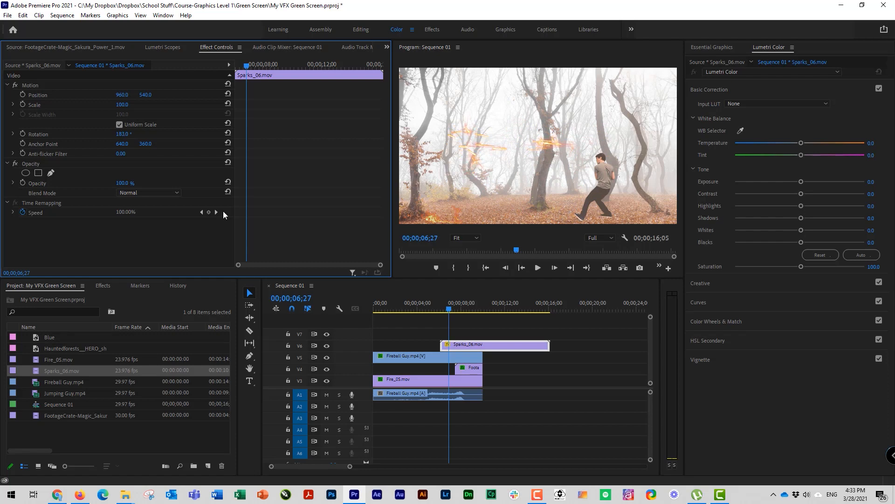
Trim the sparks clip to start with the energy ball clip and last only a moment, and park the playhead at 00;00;07;18
mouse_move(461, 309)
left_mouse_down()
mouse_move(476, 308)
mouse_move(462, 310)
left_mouse_up()
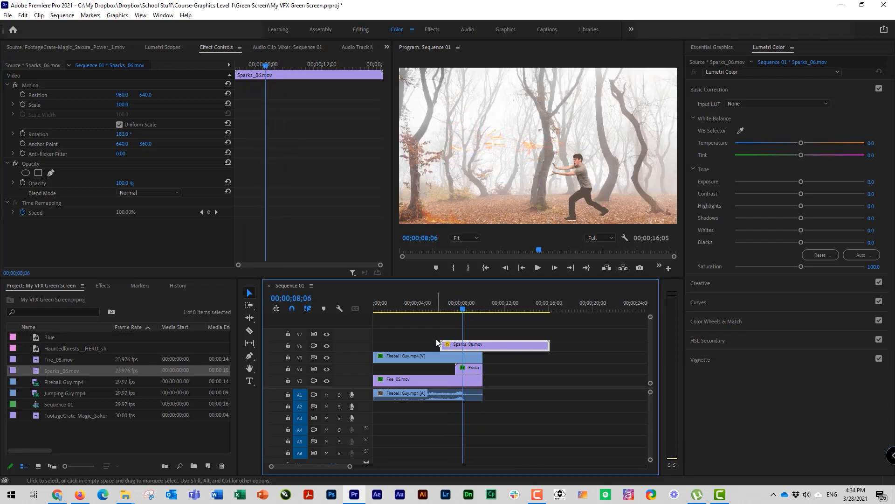
left_click_drag(439, 344, 456, 344)
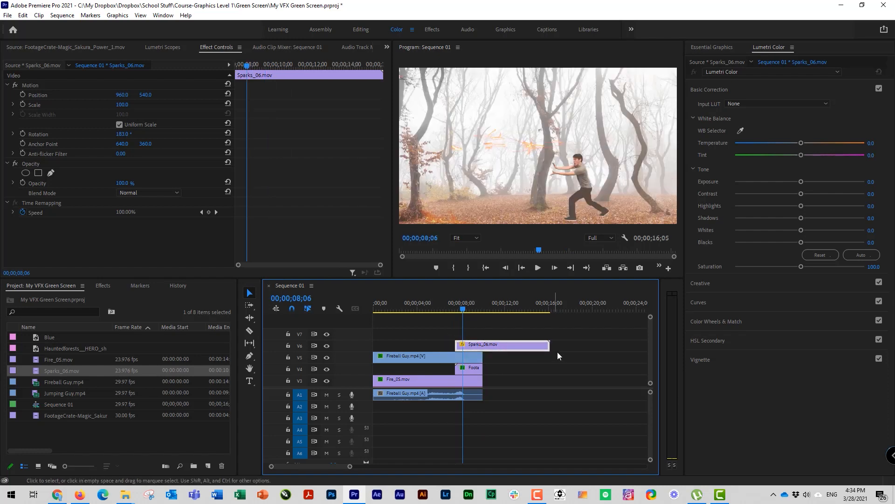
left_click_drag(550, 345, 471, 345)
left_click(457, 309)
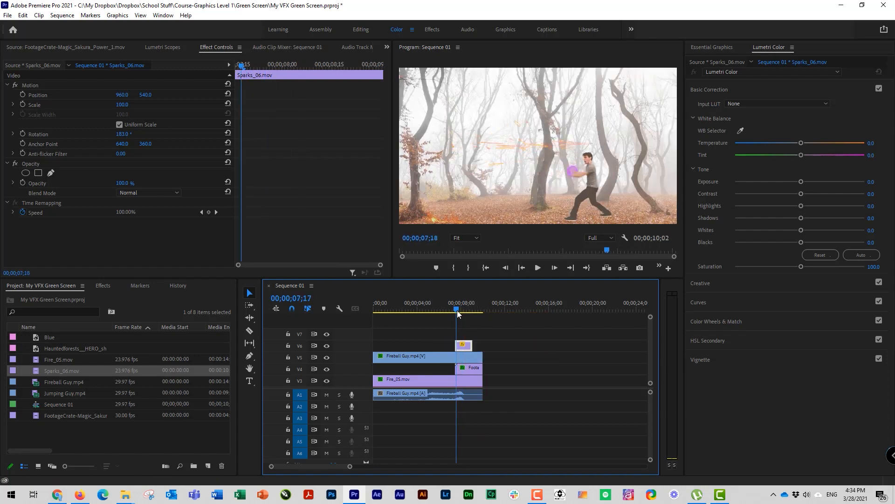
left_click_drag(457, 310, 456, 311)
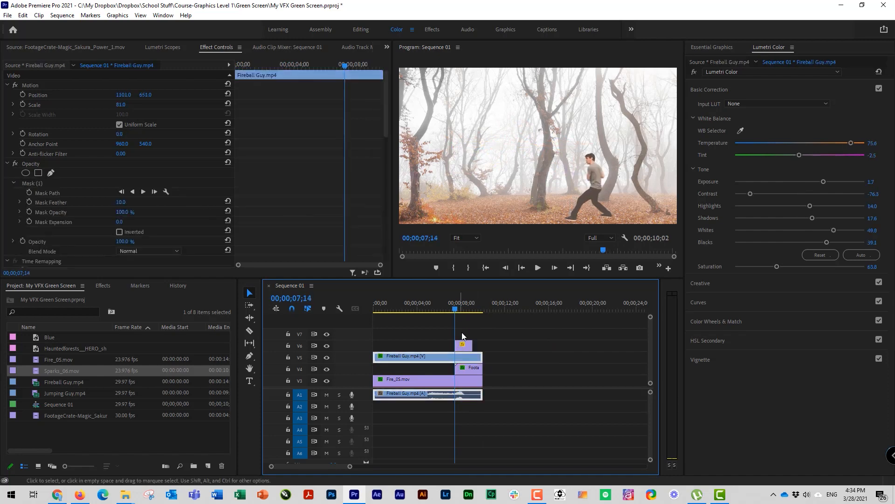
left_click_drag(472, 346, 466, 346)
left_click_drag(459, 313, 456, 295)
key("Right")
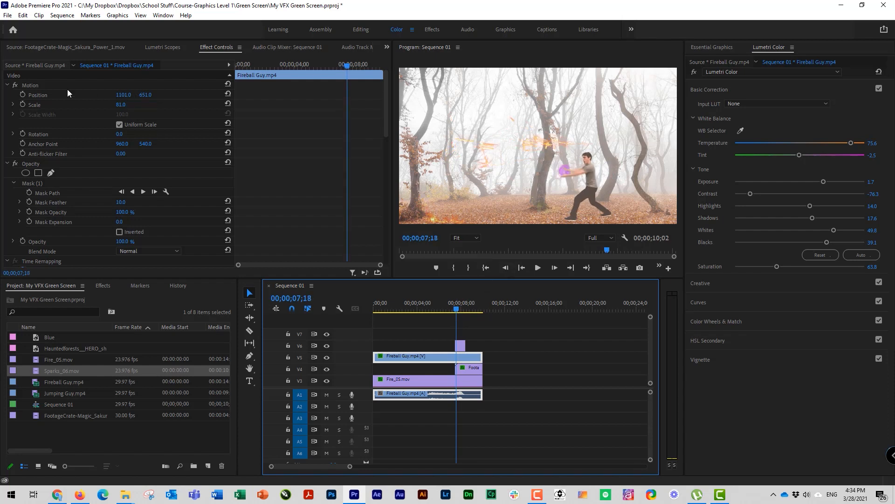
left_click(32, 85)
left_click_drag(555, 141, 552, 150)
key("ctrl+z")
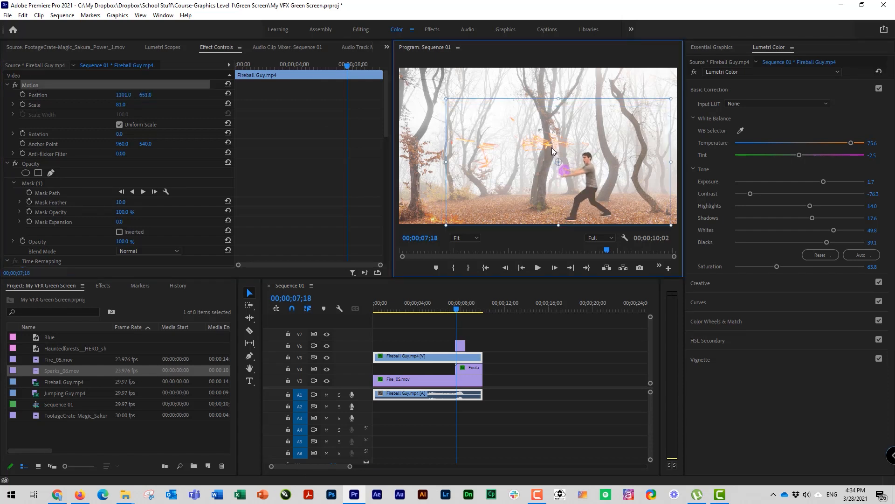
Scale the sparks clip to 69 and move it to about 1005, 745, just in front of Fireball Guy's hands
left_click(460, 346)
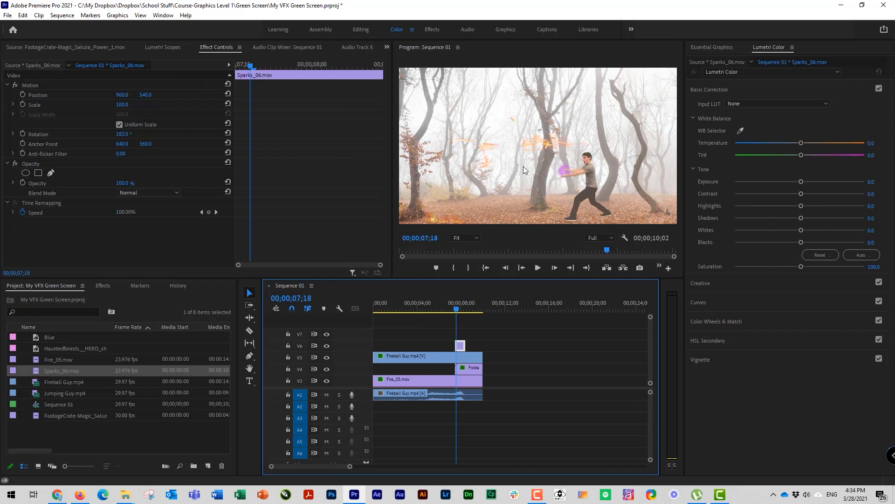
left_click(32, 85)
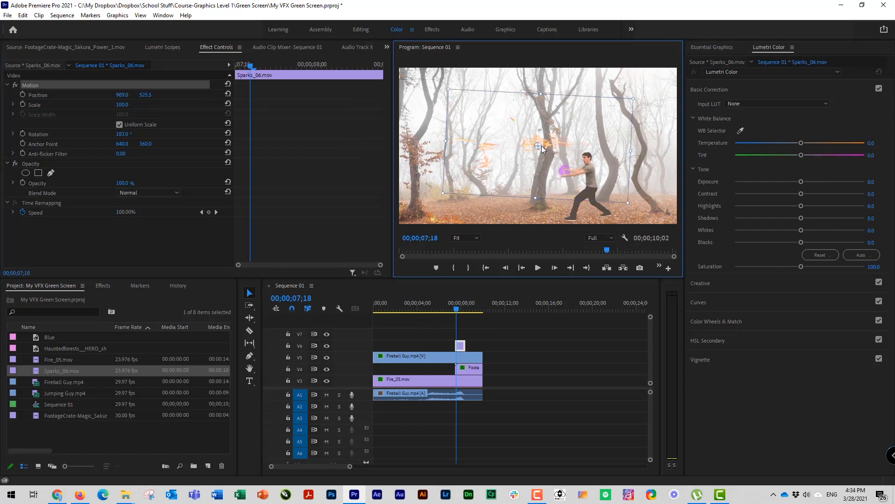
left_click_drag(541, 146, 523, 175)
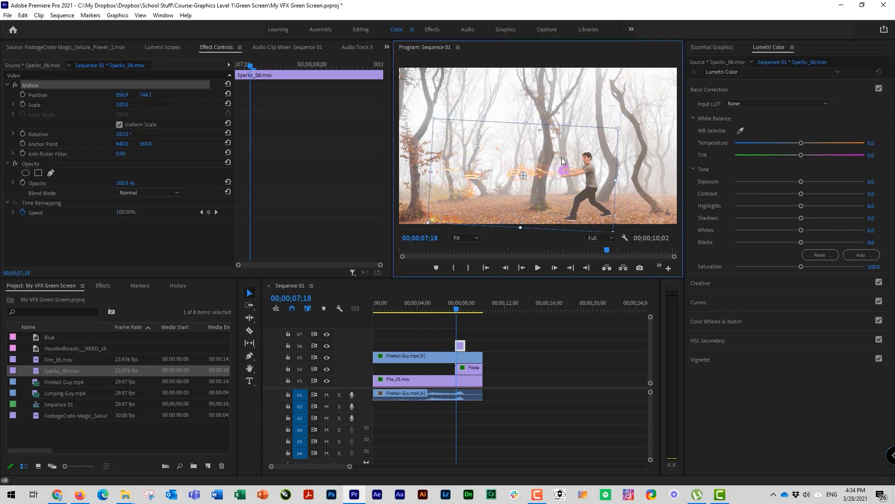
left_click_drag(618, 128, 588, 142)
left_click_drag(533, 170, 555, 172)
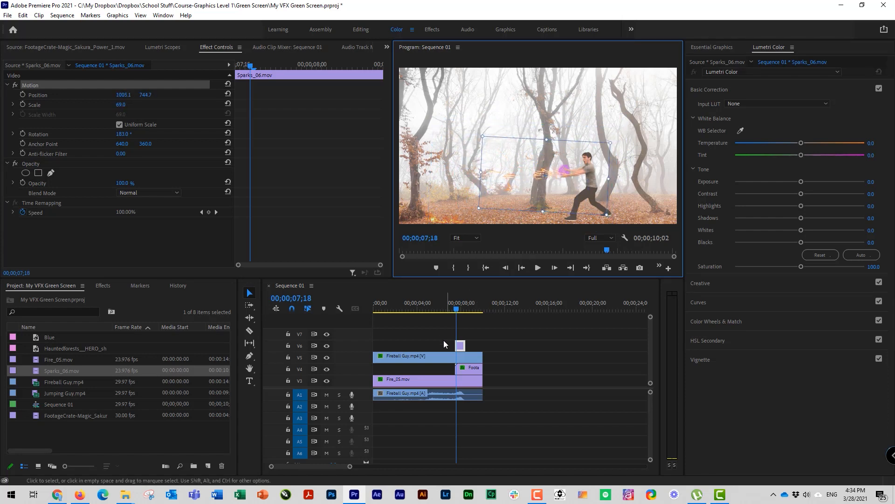
Restack the tracks with Fireball Guy on V6 and the sparks clip on V5, and scrub the throw to check the layering
left_click_drag(452, 354, 471, 346)
left_click(471, 332)
left_click(454, 310)
left_click_drag(454, 310, 458, 309)
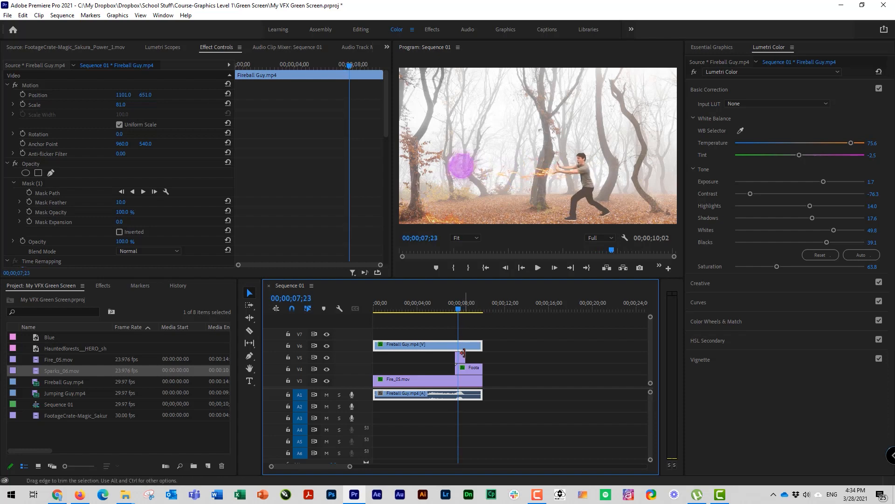
Shorten the end of the sparks clip so it finishes before 00;00;07;23, and scrub back through the throw
left_click_drag(465, 358, 458, 357)
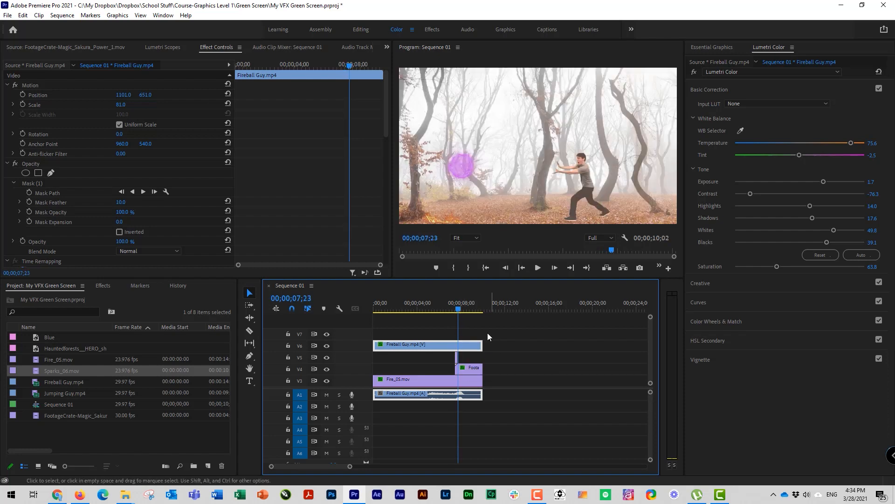
left_click(451, 312)
left_click_drag(451, 312, 455, 312)
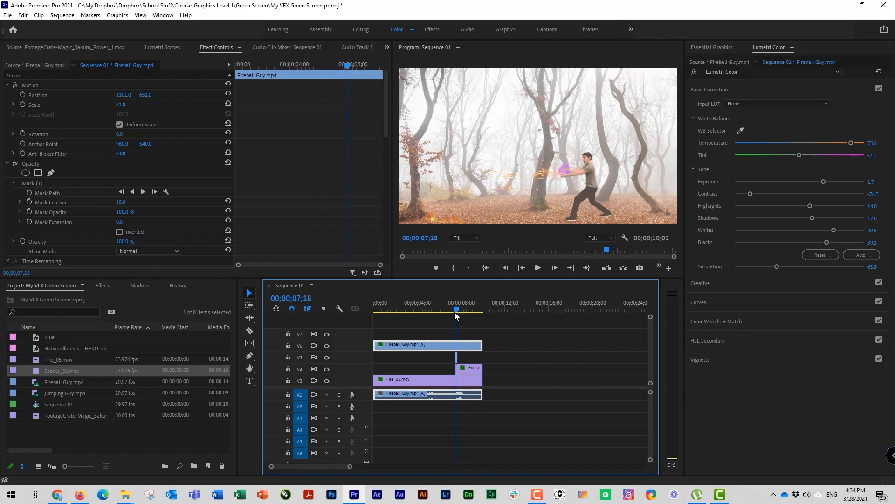
Color-correct the sparks clip with a temperature of 1.8 and a raised exposure
left_click(456, 357)
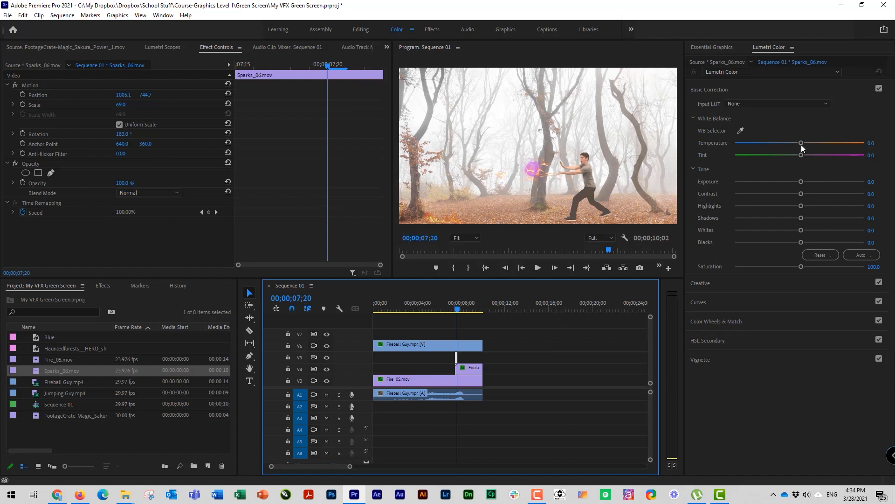
left_click_drag(801, 145, 804, 143)
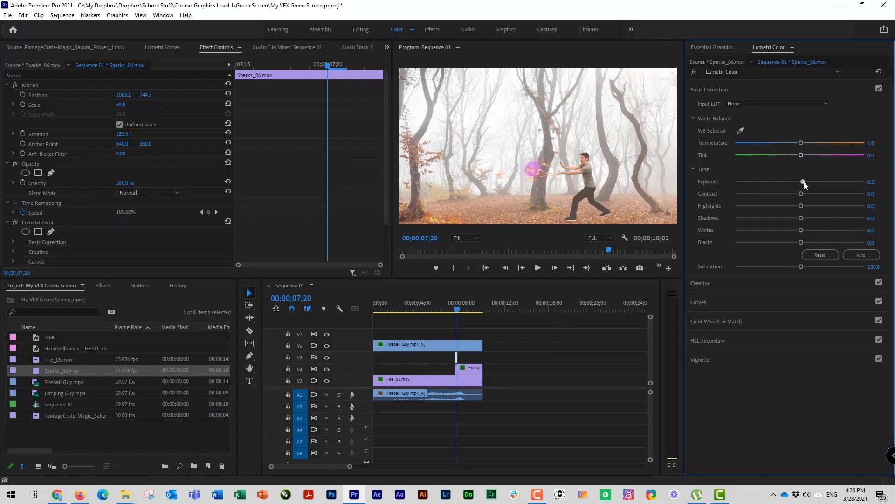
left_click_drag(804, 181, 823, 185)
Play the composite from the start of the sequence and inspect the throw around 00;00;07;23
left_click_drag(457, 308, 378, 310)
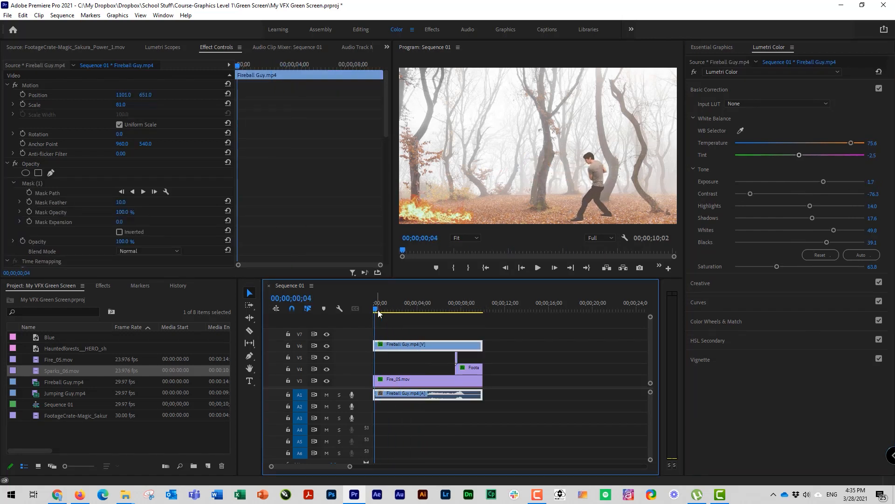
key("space")
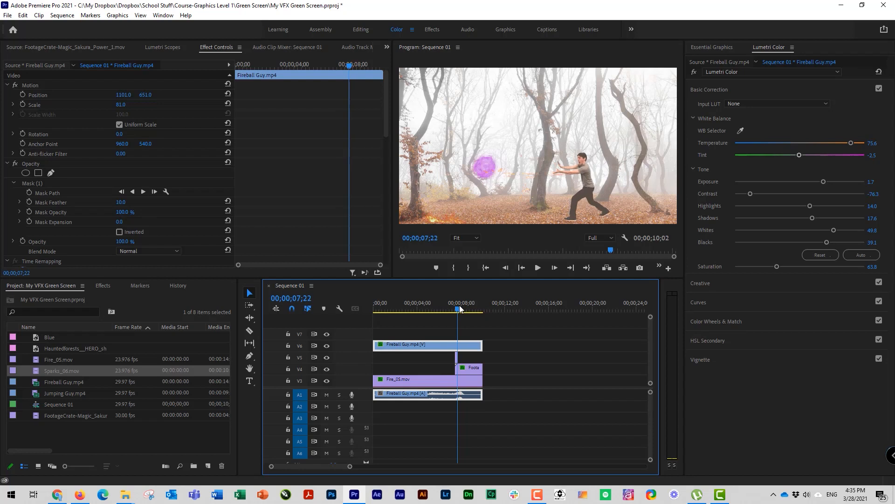
left_click_drag(458, 309, 460, 302)
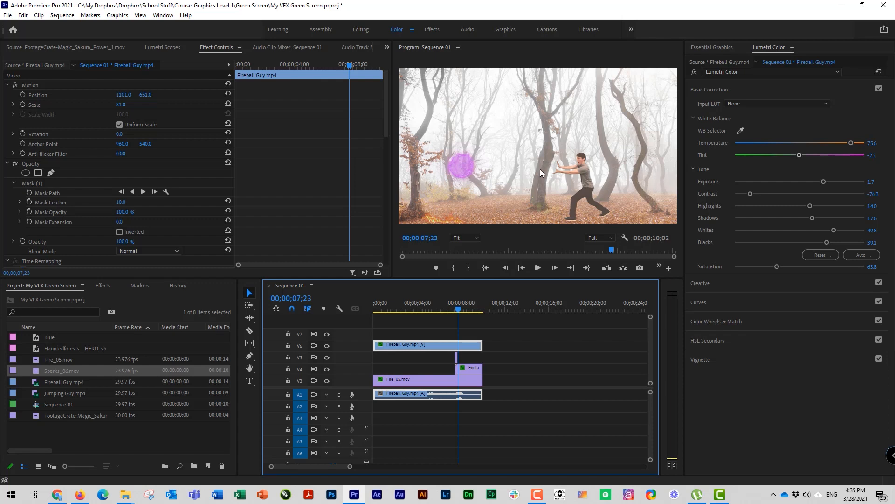
Switch to the Chrome tab with YouTube and search for "energy ball sound effect"
mouse_move(128, 492)
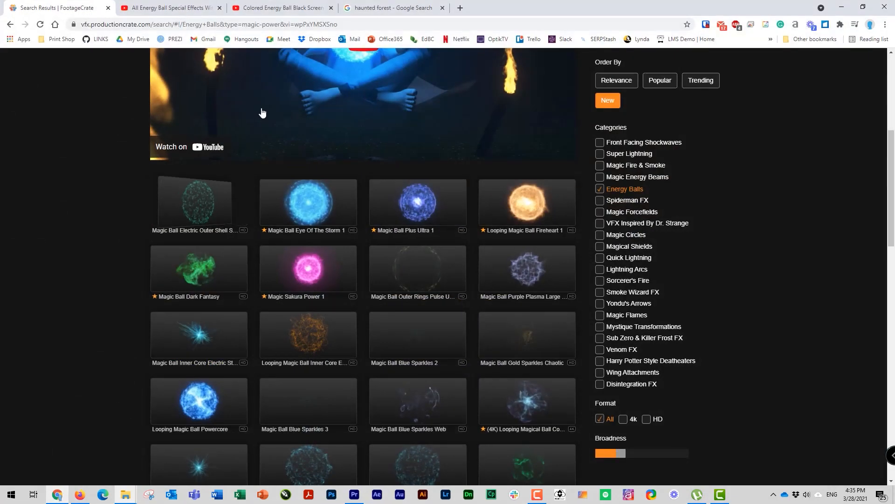
left_click(327, 7)
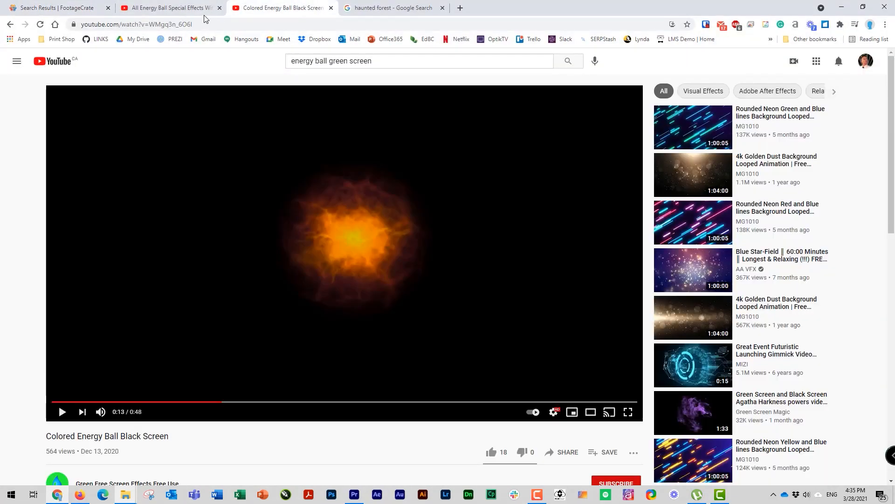
left_click_drag(330, 62, 552, 63)
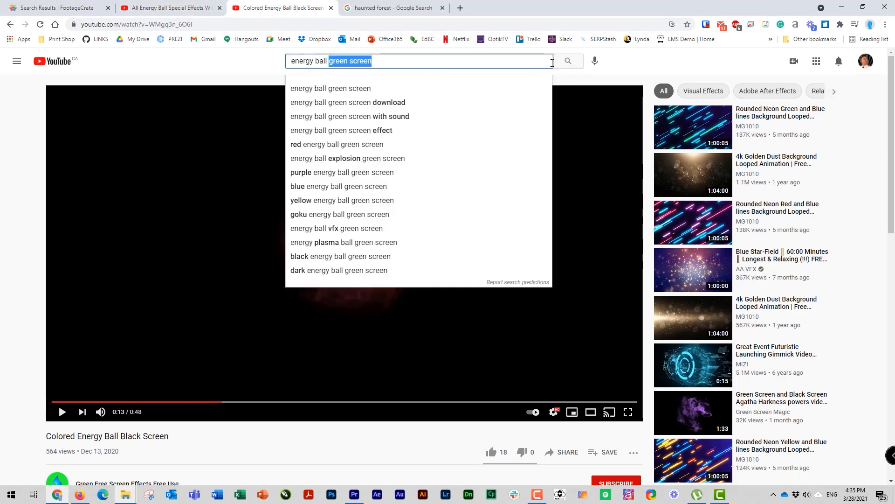
type("sound effect")
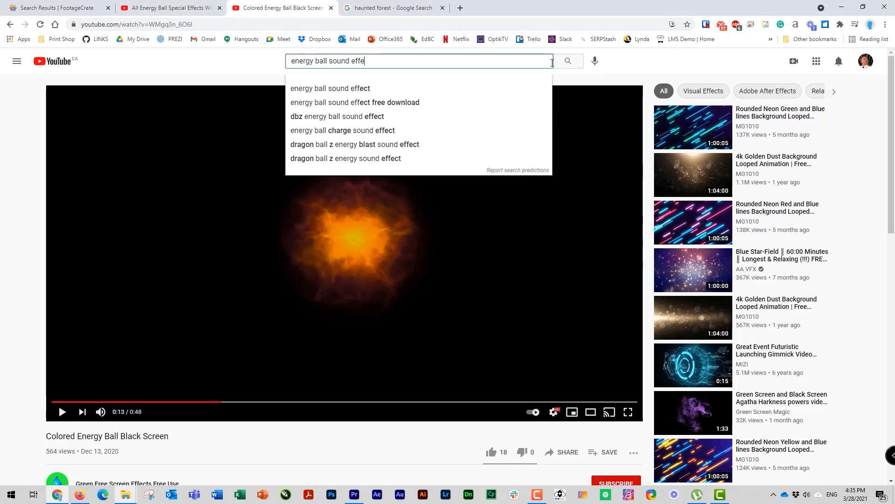
key("Return")
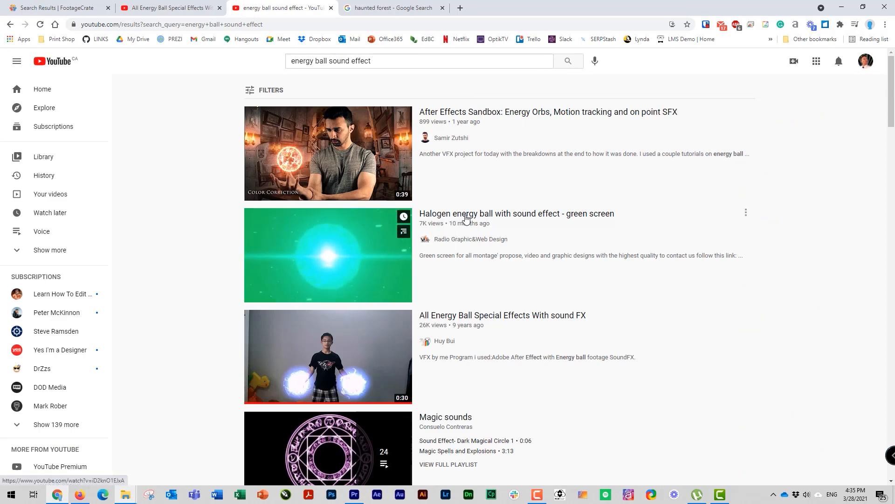
Watch the "All Energy Ball Special Effects With sound FX" result, skipping ahead to the energy ball scene, and return to Premiere Pro
scroll(496, 174, "down", 4)
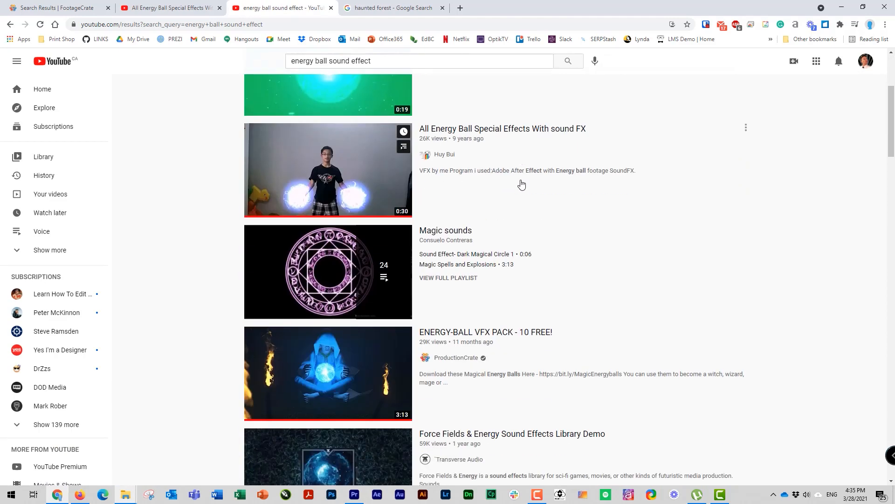
scroll(524, 176, "up", 4)
left_click(456, 323)
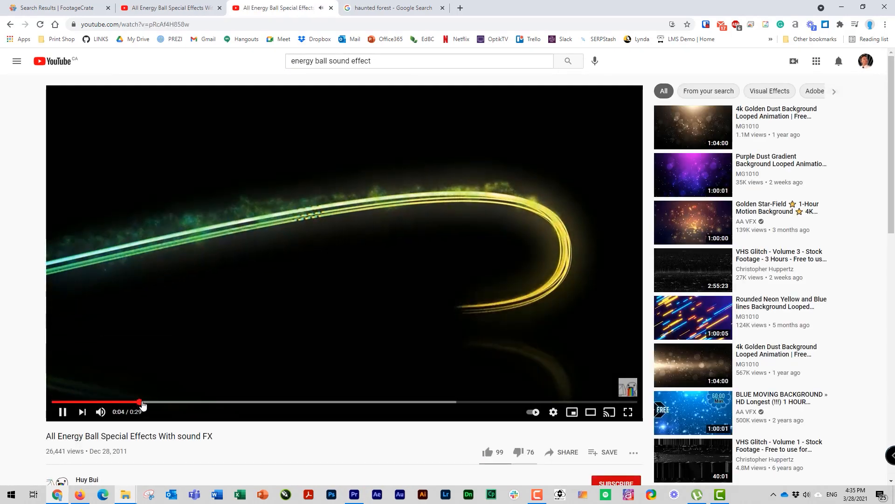
left_click(186, 402)
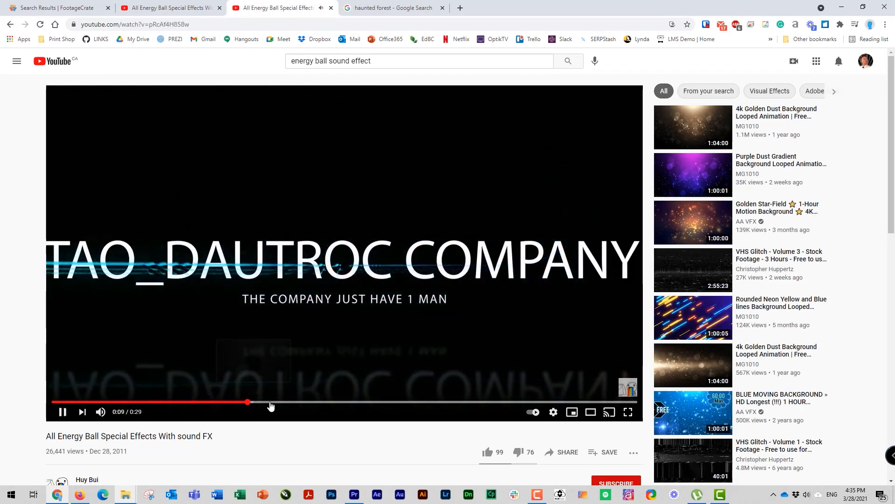
left_click(267, 402)
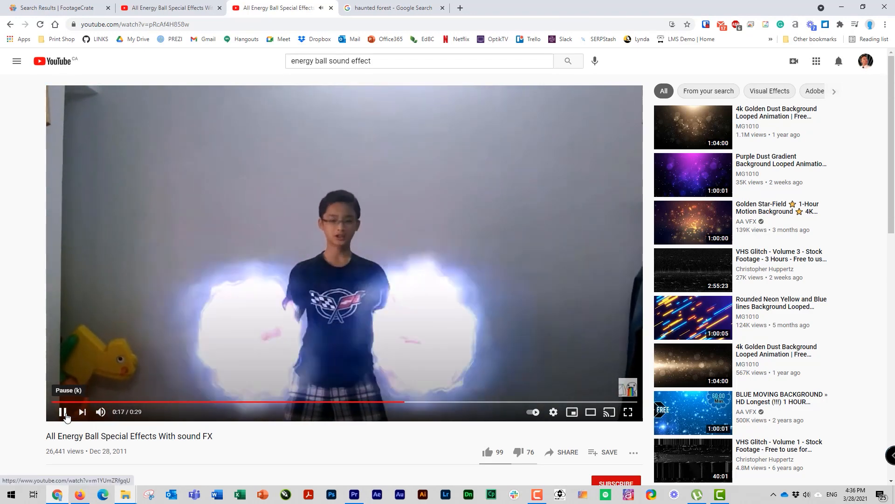
left_click(64, 413)
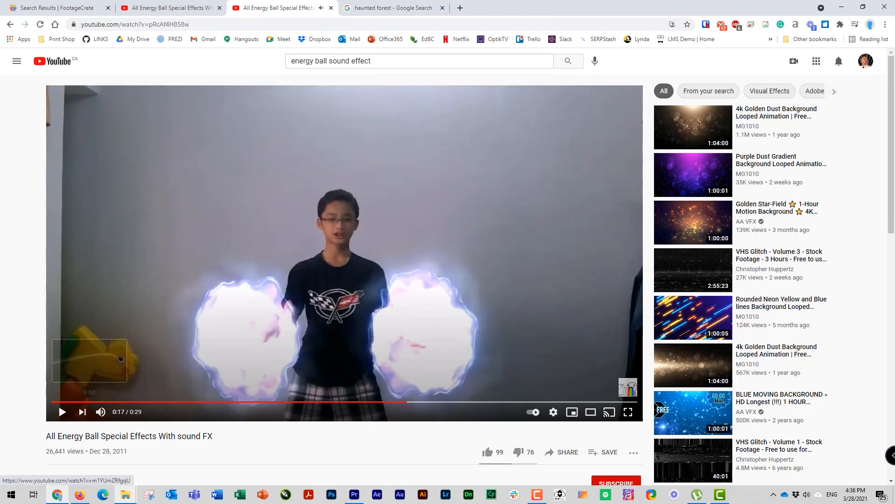
left_click(842, 5)
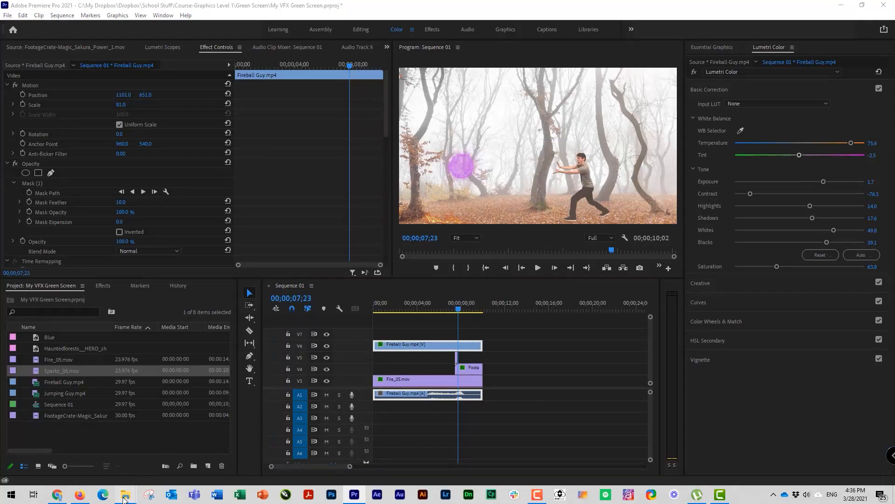
Switch to File Explorer and open the Power_Wooshes folder in SOUND FX > MotionPulse VCP FX > VELOCITY on drive D
mouse_move(126, 494)
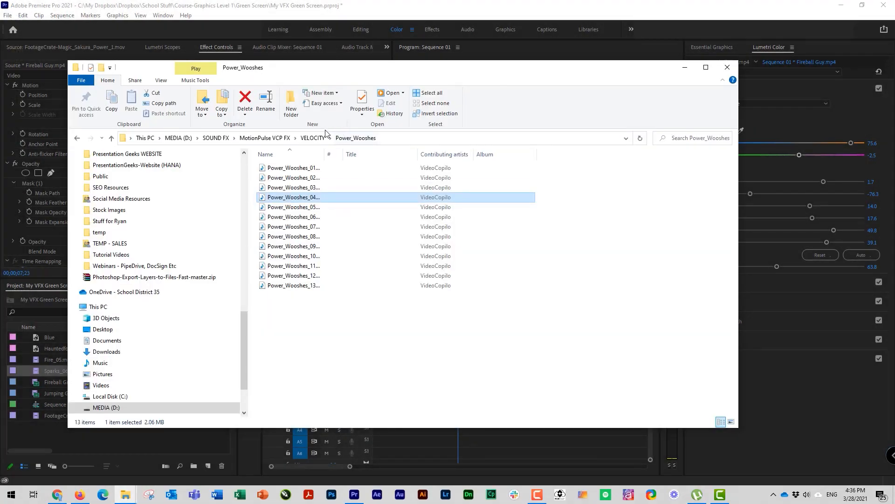
left_click(264, 138)
left_click(217, 138)
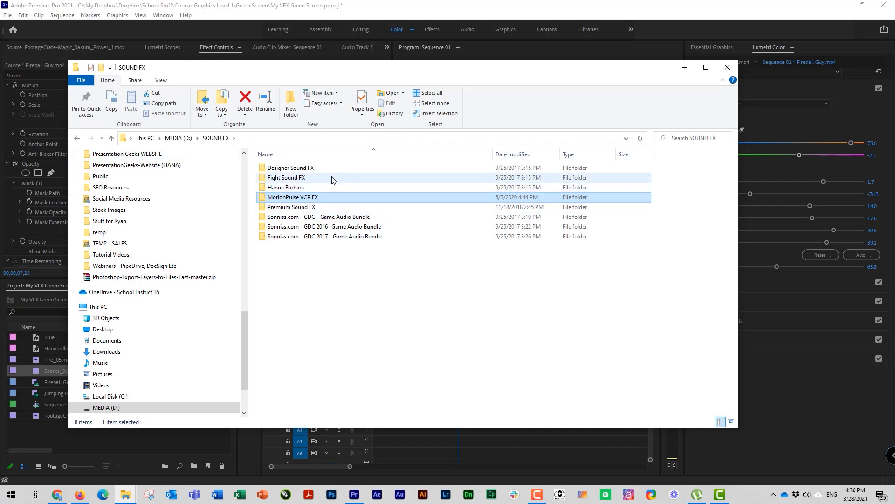
double_click(297, 200)
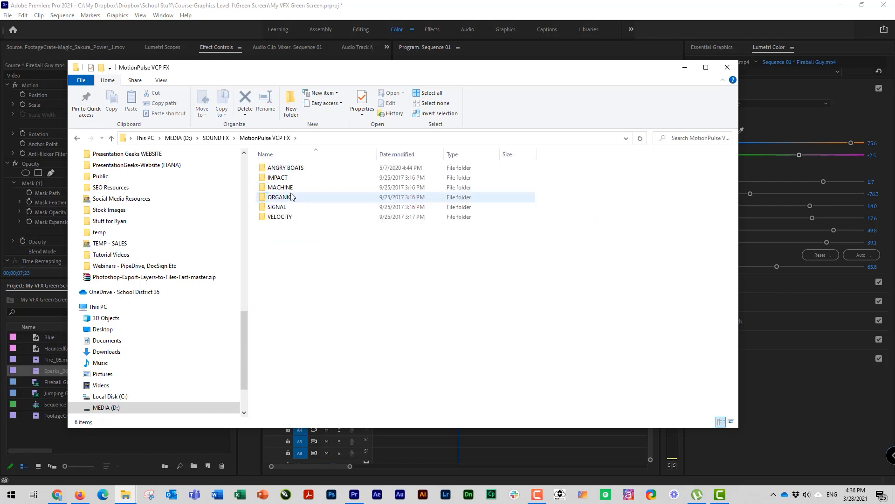
double_click(277, 218)
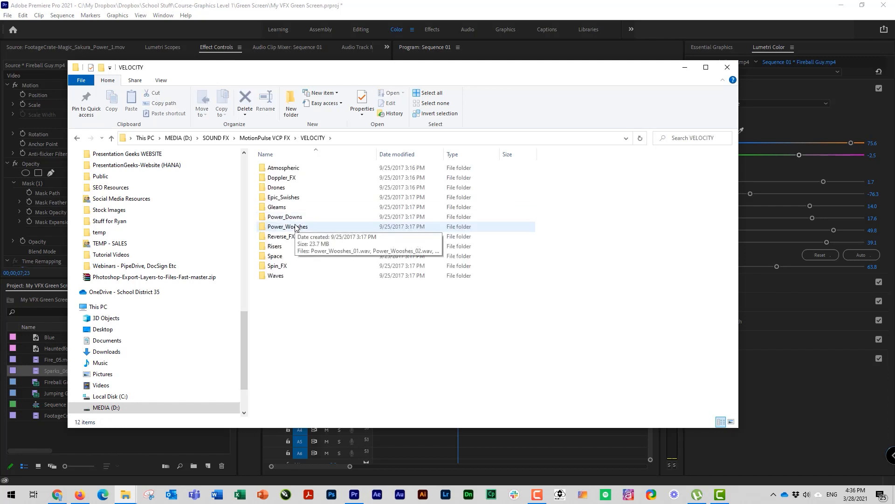
double_click(296, 227)
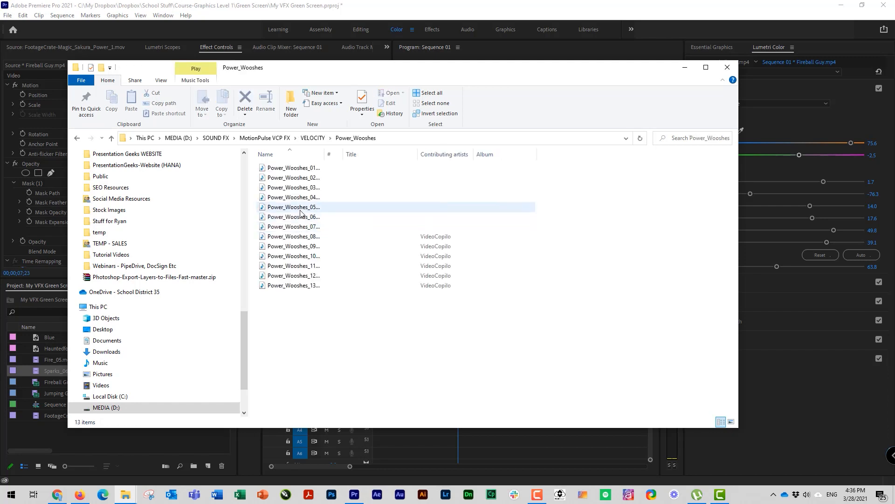
Play the Power_Wooshes_05 sound file to audition it
left_click(297, 208)
double_click(297, 208)
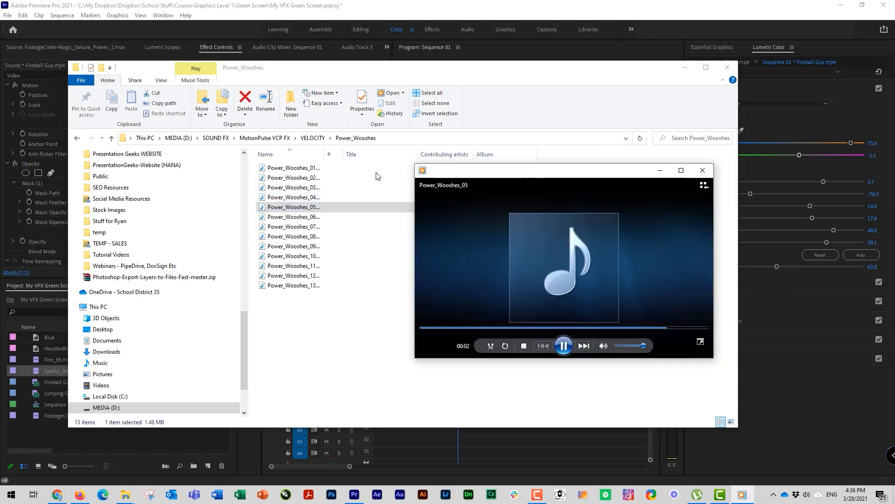
left_click_drag(469, 167, 411, 182)
Import Power_Wooshes_04.wav from File Explorer into the My VFX Green Screen project and return to Premiere Pro
left_click(300, 201)
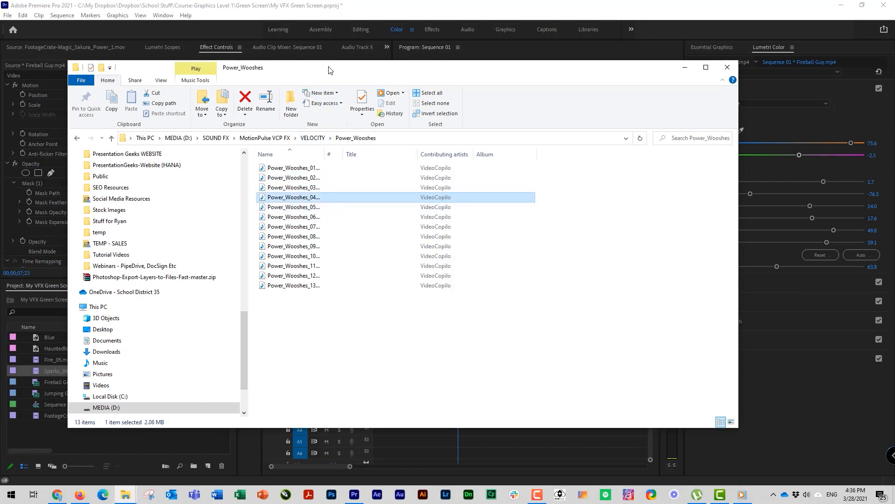
left_click_drag(270, 203, 51, 444)
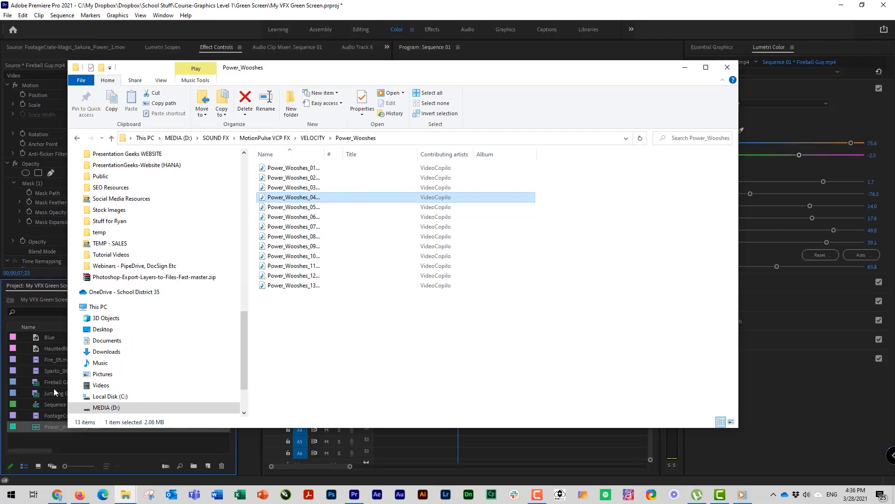
left_click(54, 389)
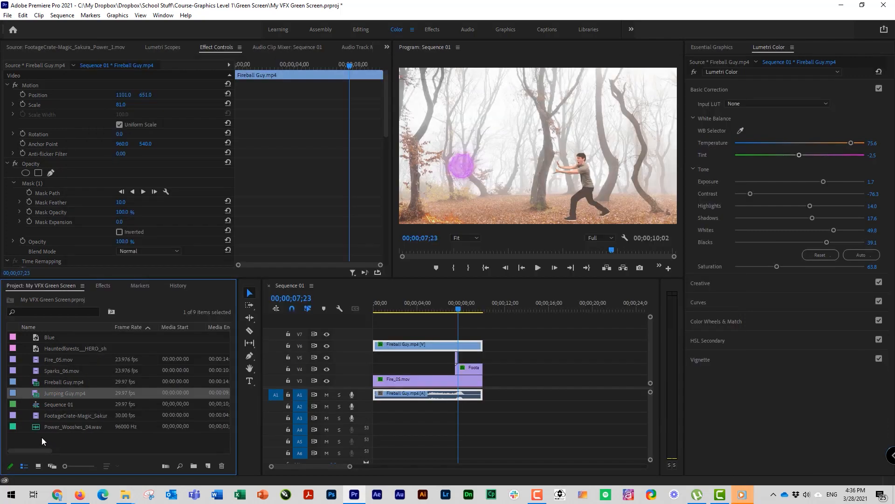
Locate the throw at 00;00;07;20 and place Power_Wooshes_04.wav on audio track A2 starting there
left_click(460, 305)
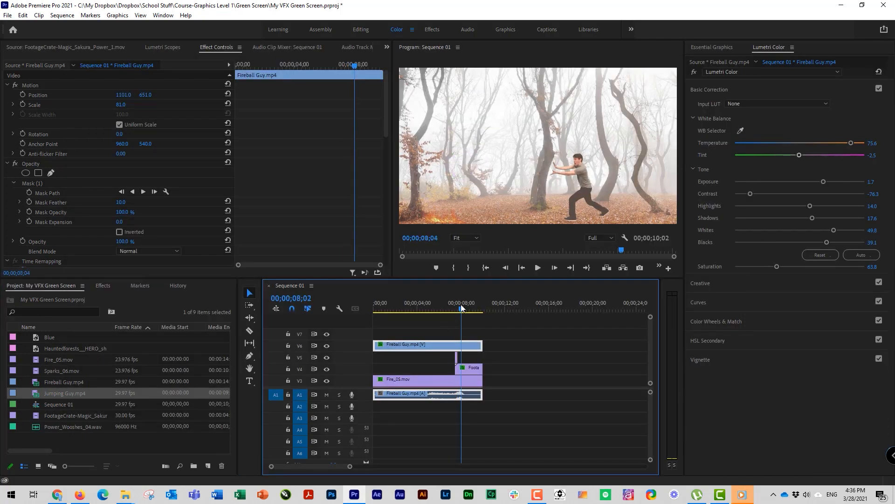
left_click(39, 397)
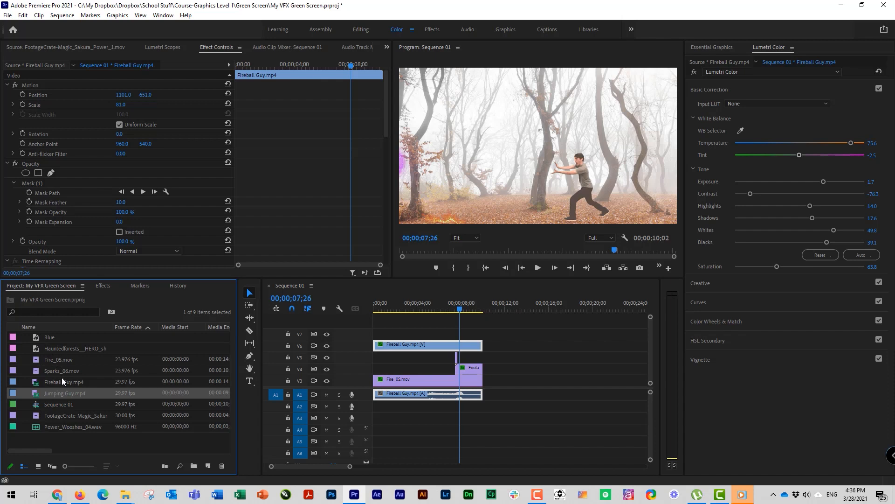
left_click(47, 426)
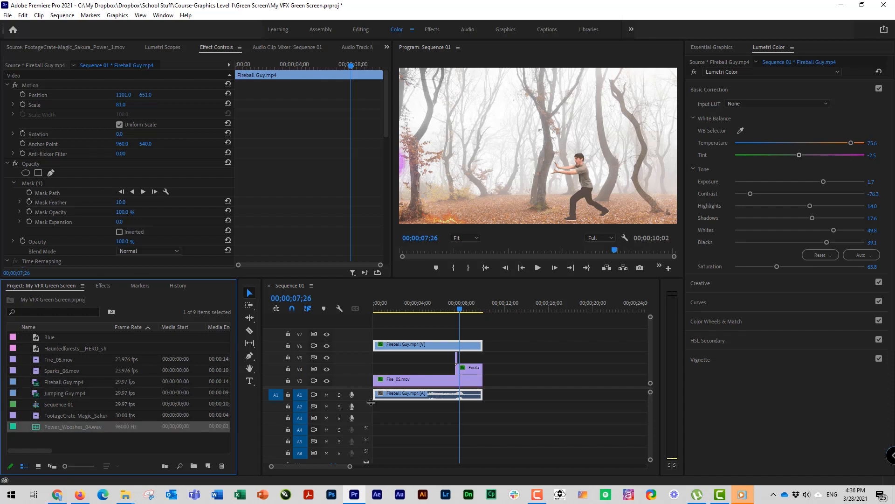
left_click(456, 309)
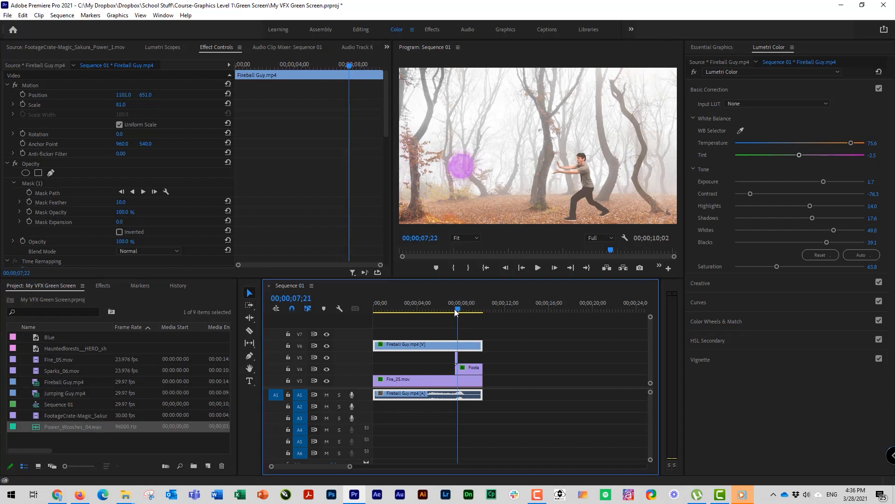
mouse_move(455, 309)
left_mouse_down()
mouse_move(441, 309)
mouse_move(457, 308)
left_mouse_up()
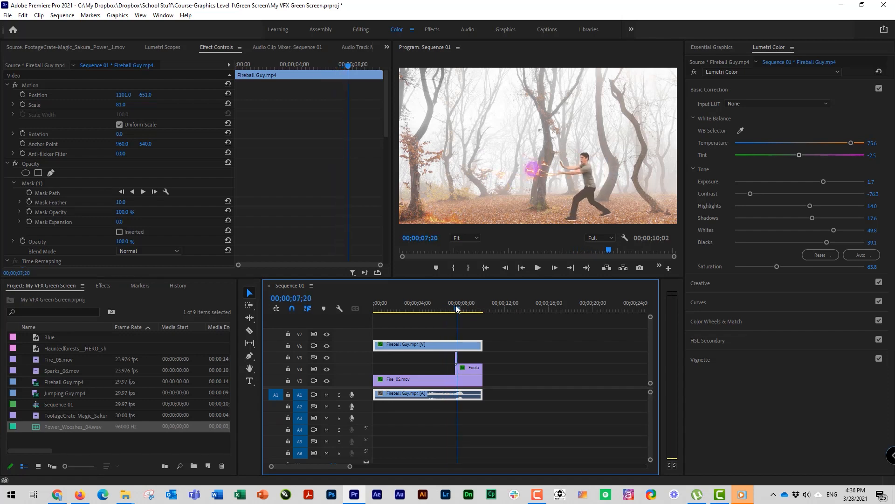
left_click_drag(35, 428, 460, 410)
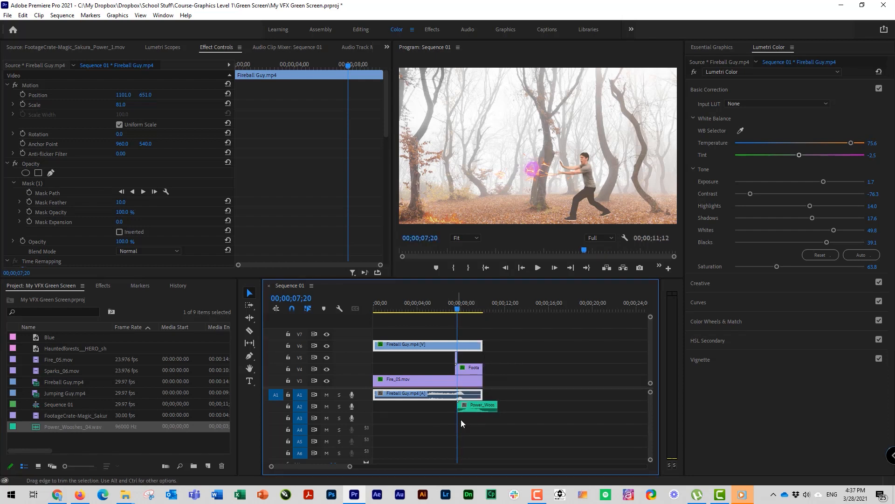
Play the throw with its woosh, shift the woosh clip about 24 frames earlier on A2, and replay from 00;00;06;18 to check the timing
key("space")
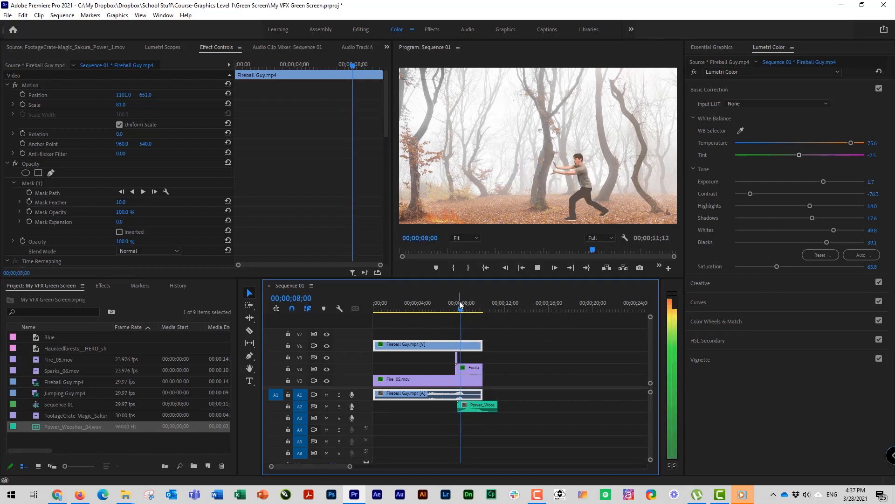
left_click_drag(483, 412, 478, 410)
left_click_drag(472, 310, 446, 312)
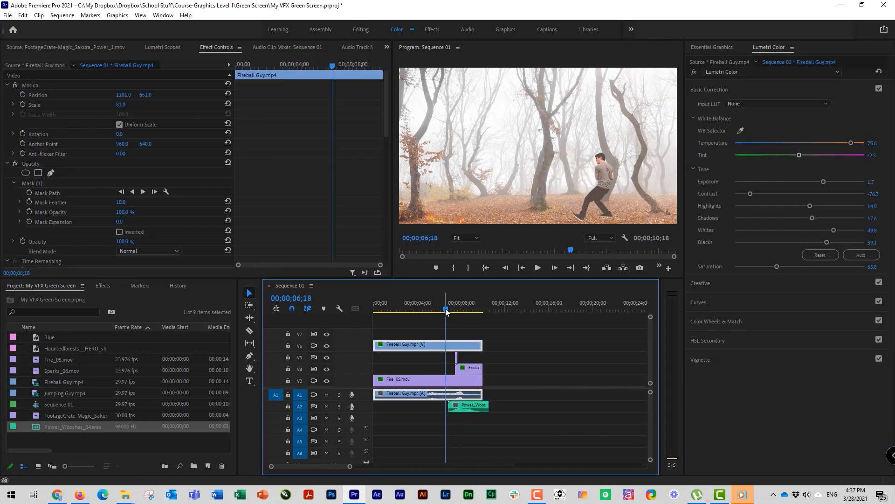
key("space")
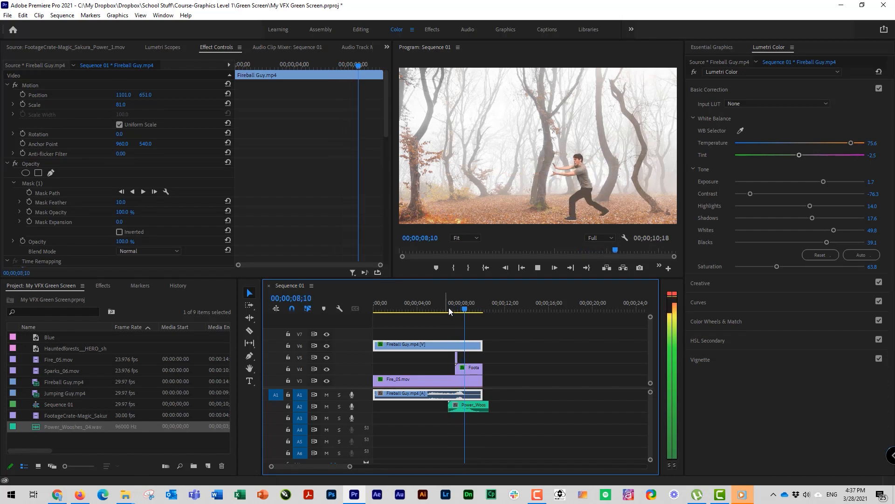
mouse_move(469, 307)
left_mouse_down()
mouse_move(449, 313)
mouse_move(460, 310)
left_mouse_up()
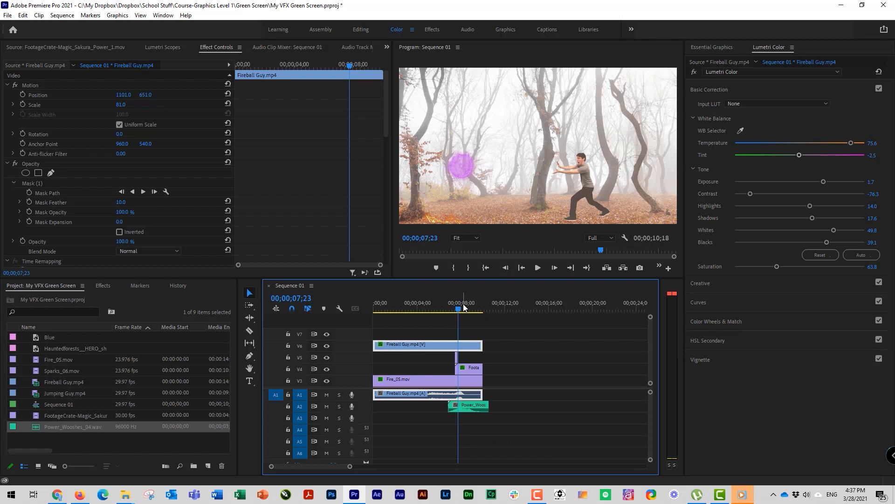